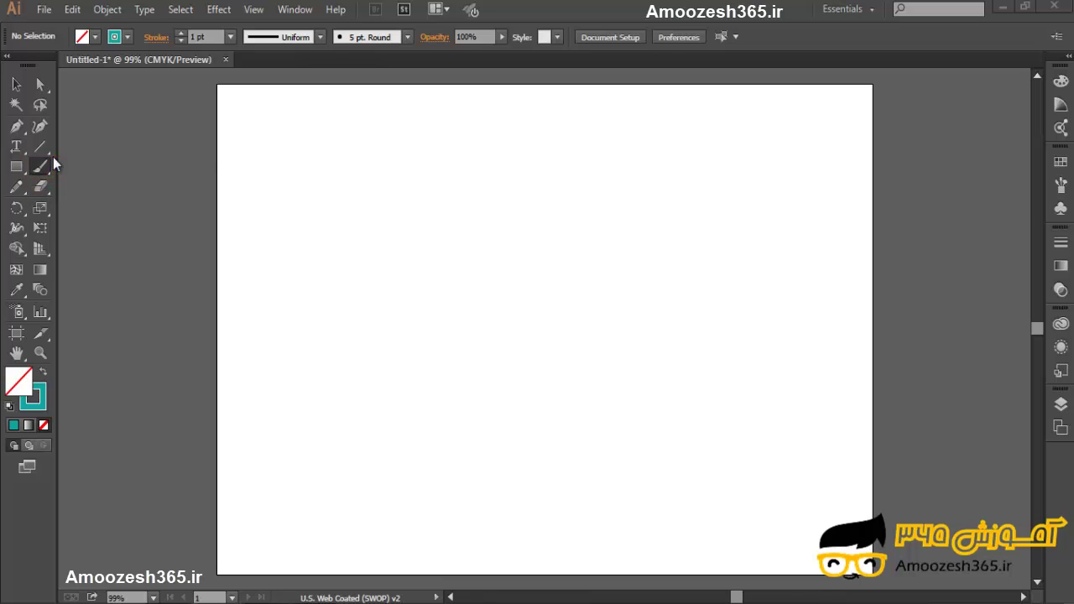
Paint two curved strokes, a circle and a closed irregular shape across the upper artboard with the Paintbrush and the 5 pt. Round brush.
click(43, 169)
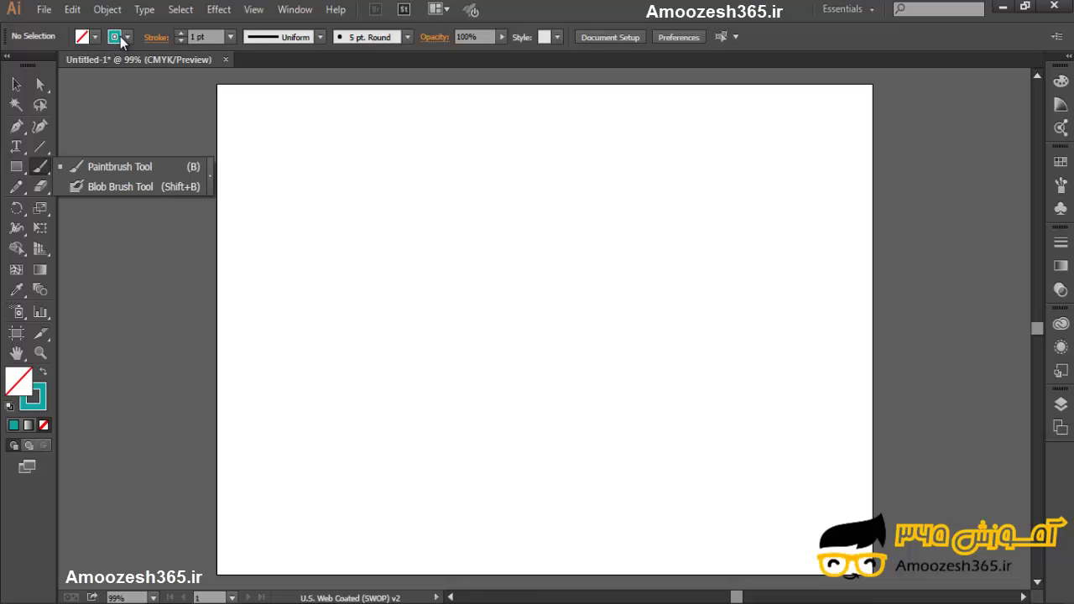
click(99, 167)
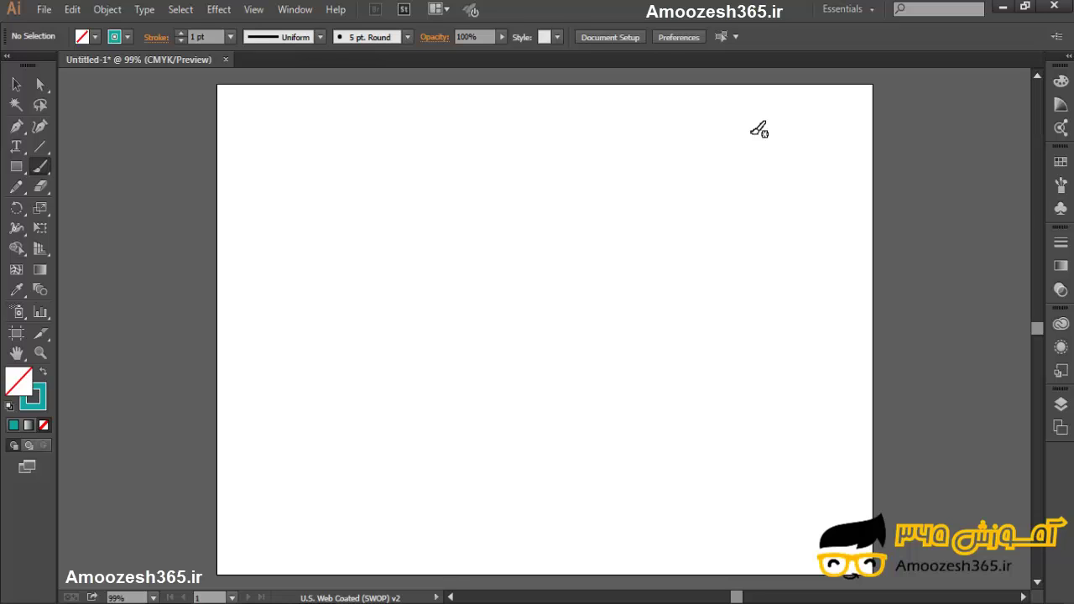
click(407, 37)
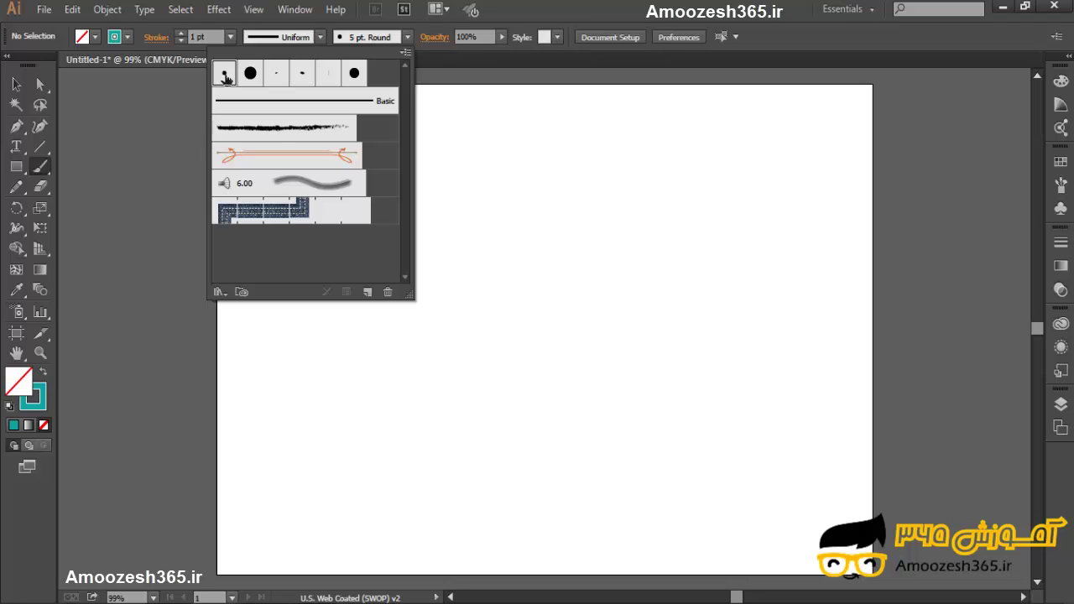
click(787, 131)
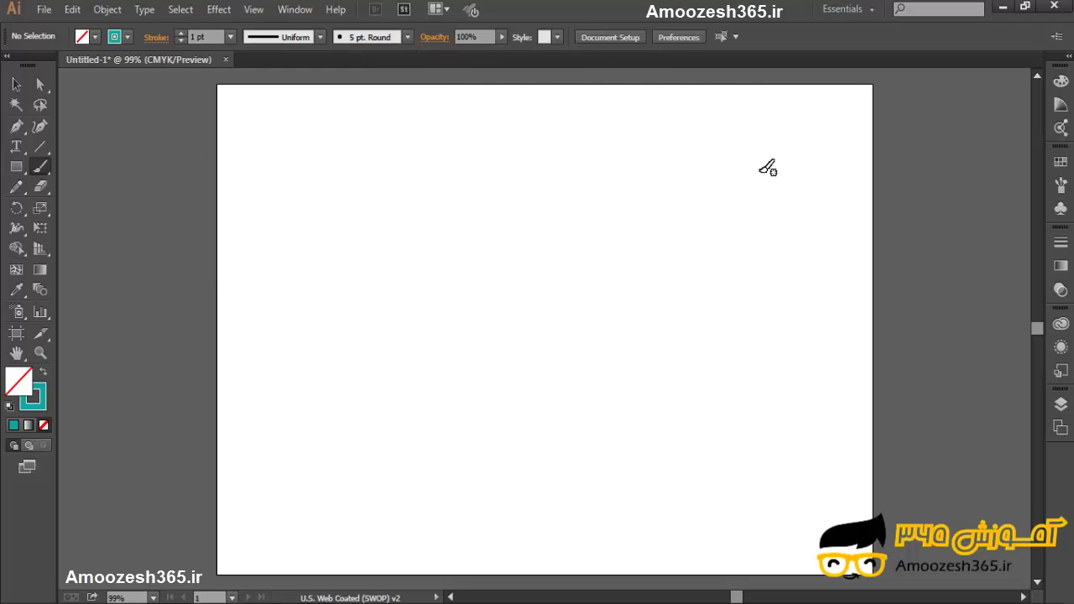
mouse_move(777, 123)
mouse_down()
mouse_move(751, 169)
mouse_move(689, 185)
mouse_up()
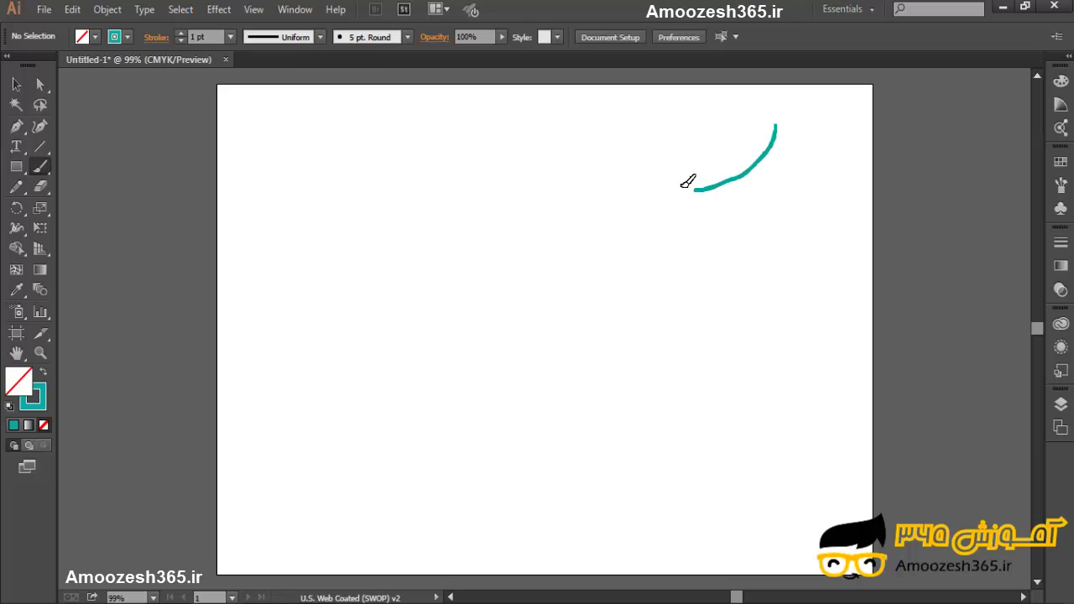
mouse_move(735, 136)
mouse_down()
mouse_move(708, 162)
mouse_move(643, 169)
mouse_up()
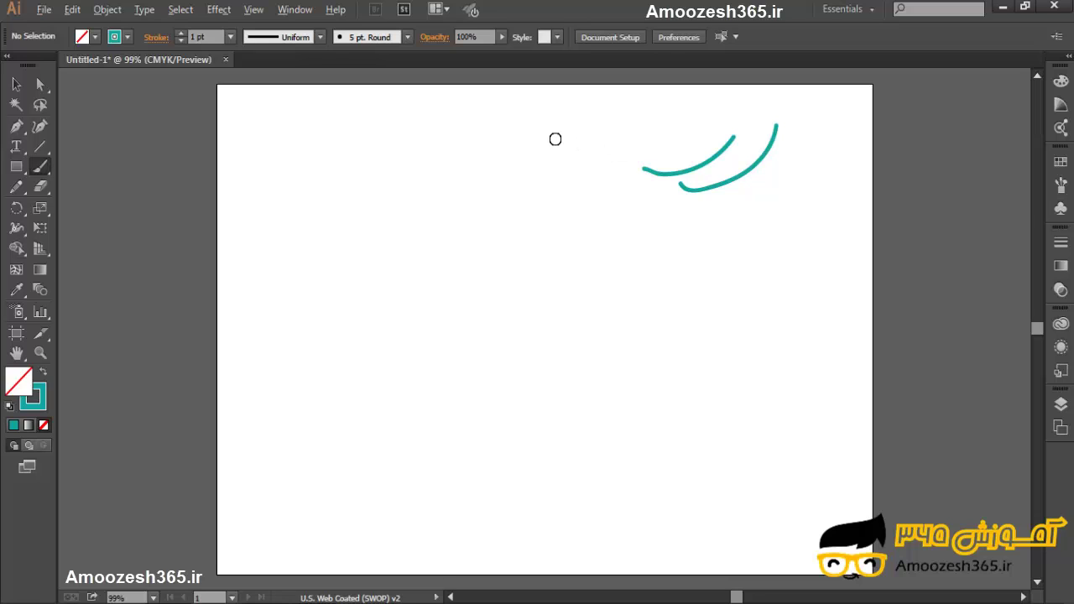
mouse_move(554, 136)
mouse_down()
mouse_move(586, 137)
mouse_move(606, 156)
mouse_move(604, 197)
mouse_move(584, 209)
mouse_move(556, 198)
mouse_move(559, 145)
mouse_up()
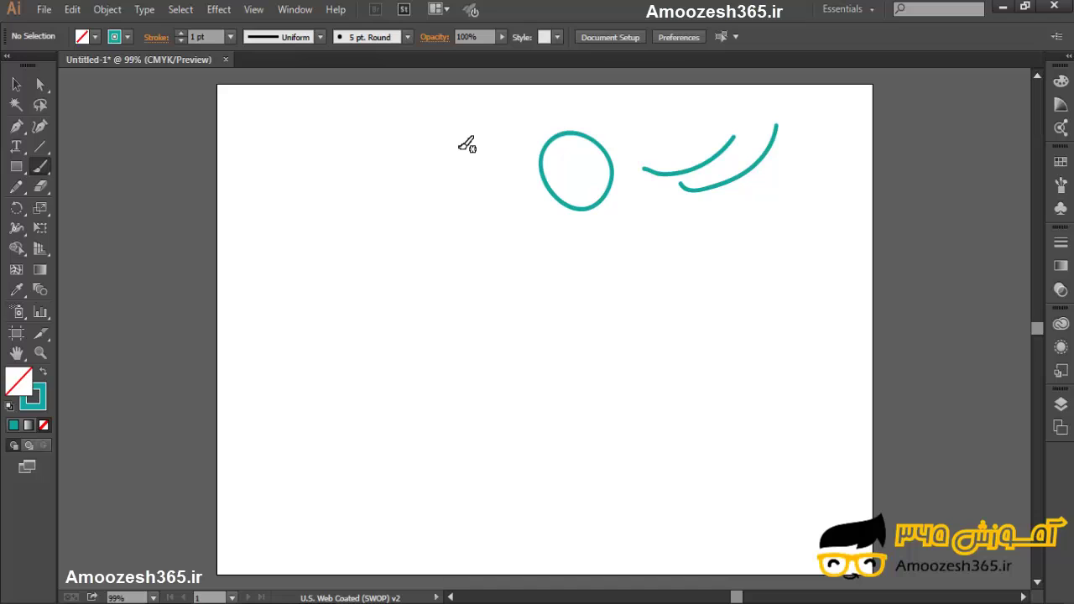
mouse_move(450, 133)
mouse_down()
mouse_move(500, 155)
mouse_move(501, 187)
mouse_move(489, 203)
mouse_move(455, 209)
mouse_move(441, 236)
mouse_move(405, 236)
mouse_move(353, 194)
mouse_move(344, 155)
mouse_move(424, 136)
mouse_up()
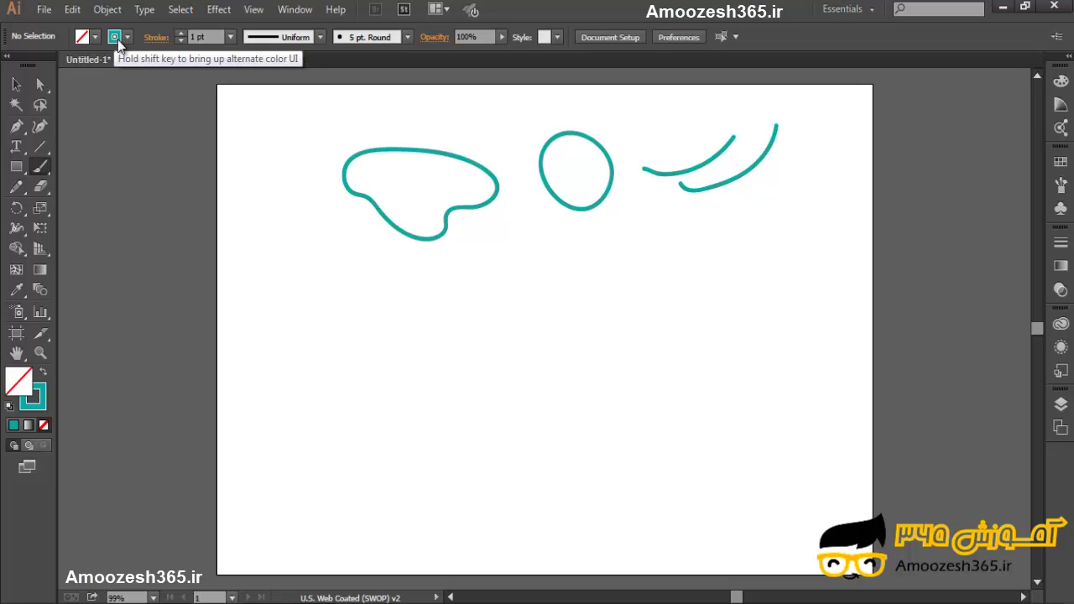
Fill the closed irregular shape with dark green.
click(16, 84)
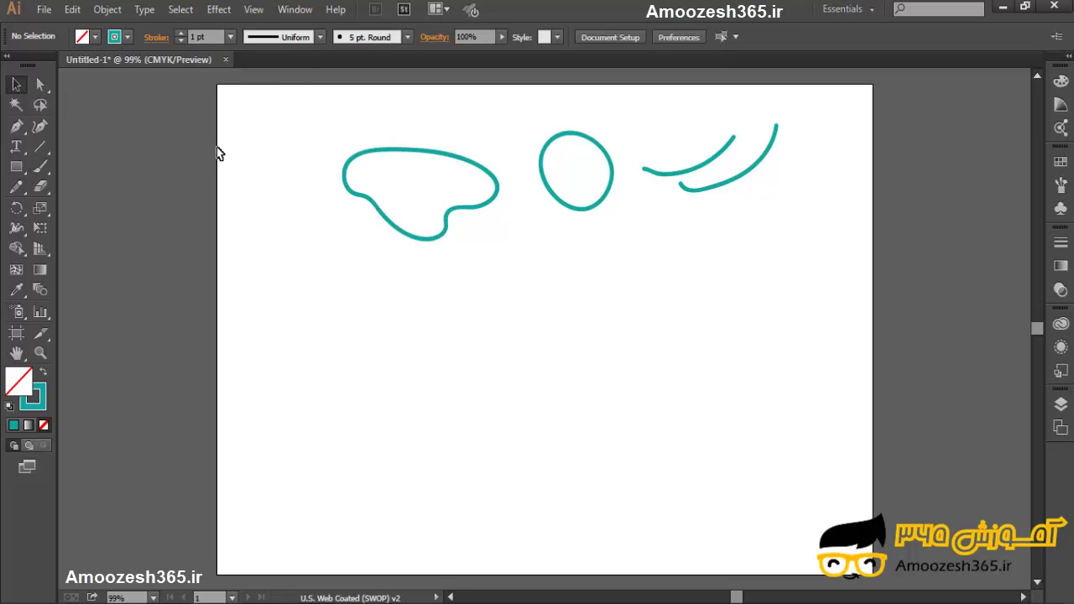
click(397, 231)
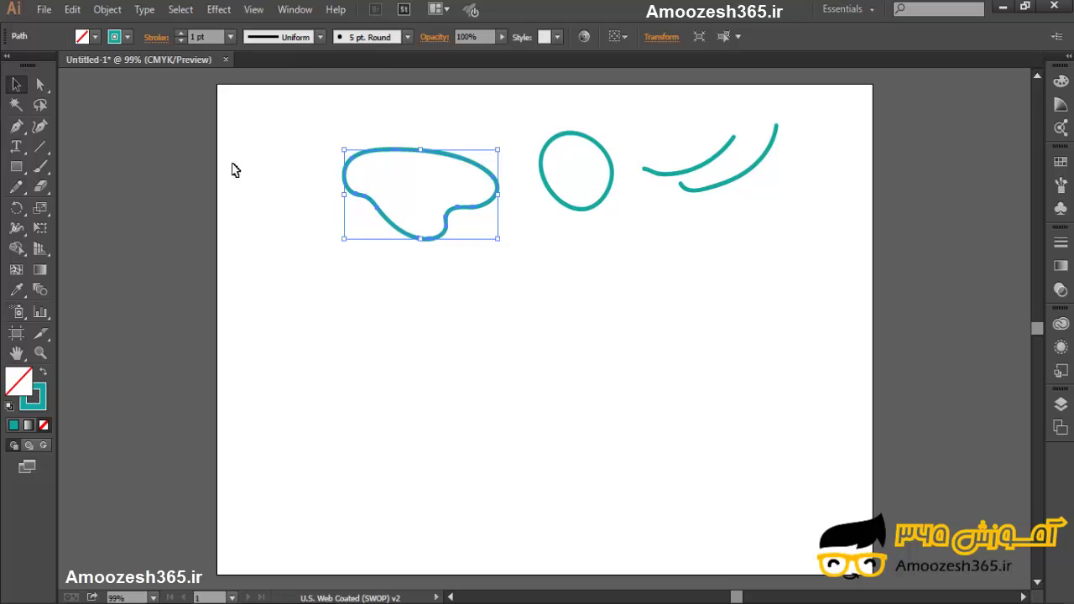
click(95, 37)
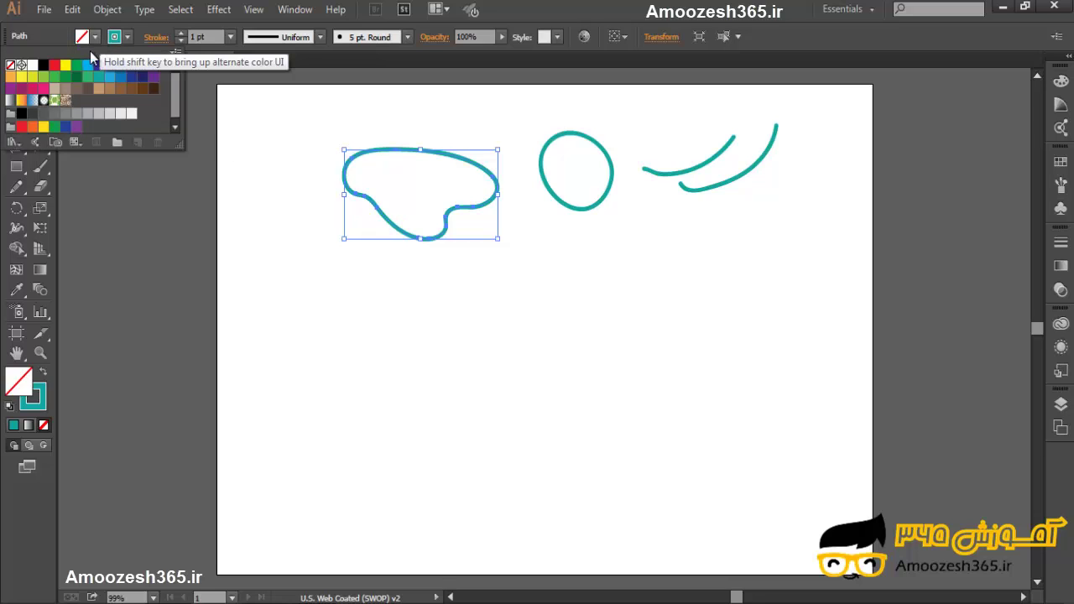
click(65, 77)
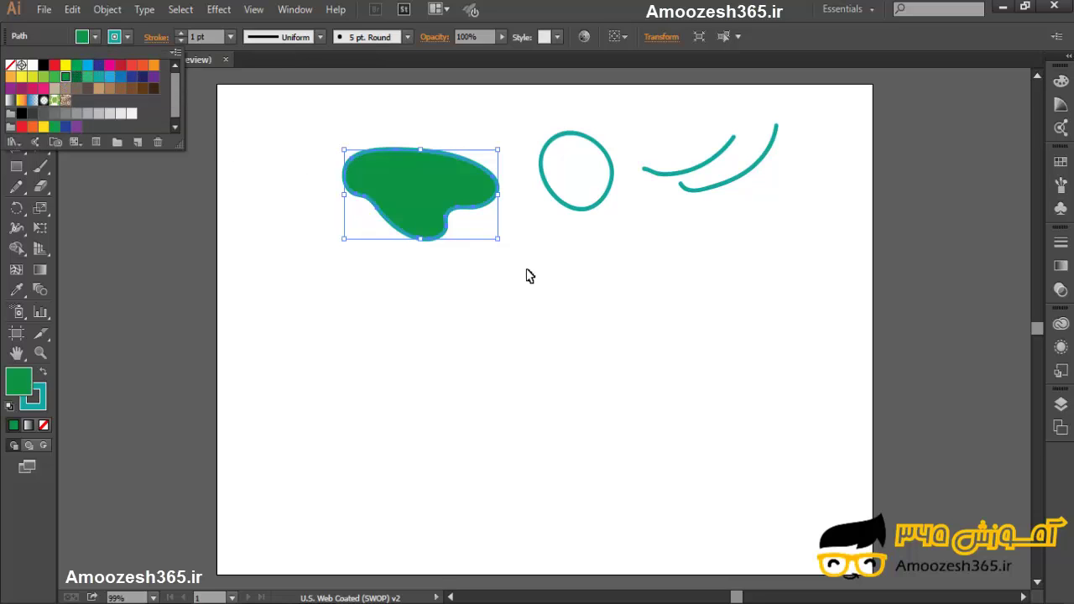
Fill the shorter curved stroke beside the circle with light green and move it below the other curve.
click(667, 173)
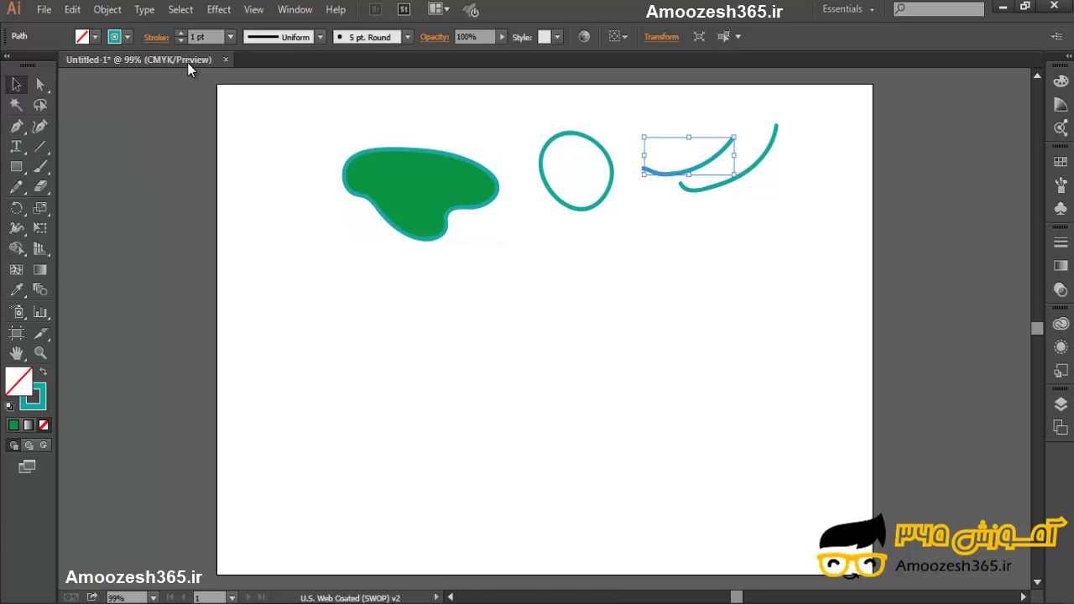
click(98, 36)
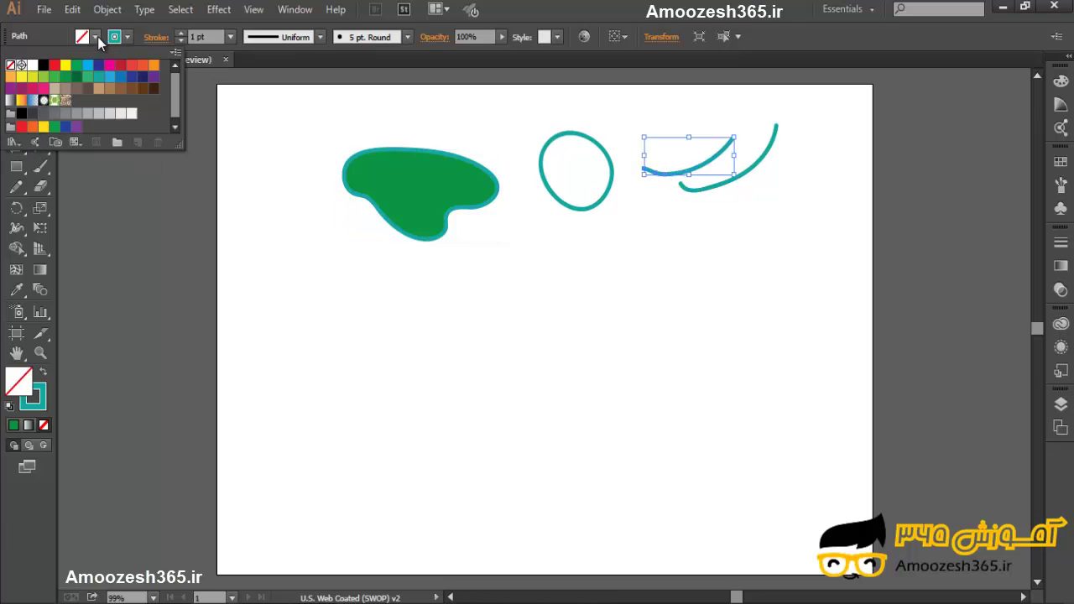
click(43, 77)
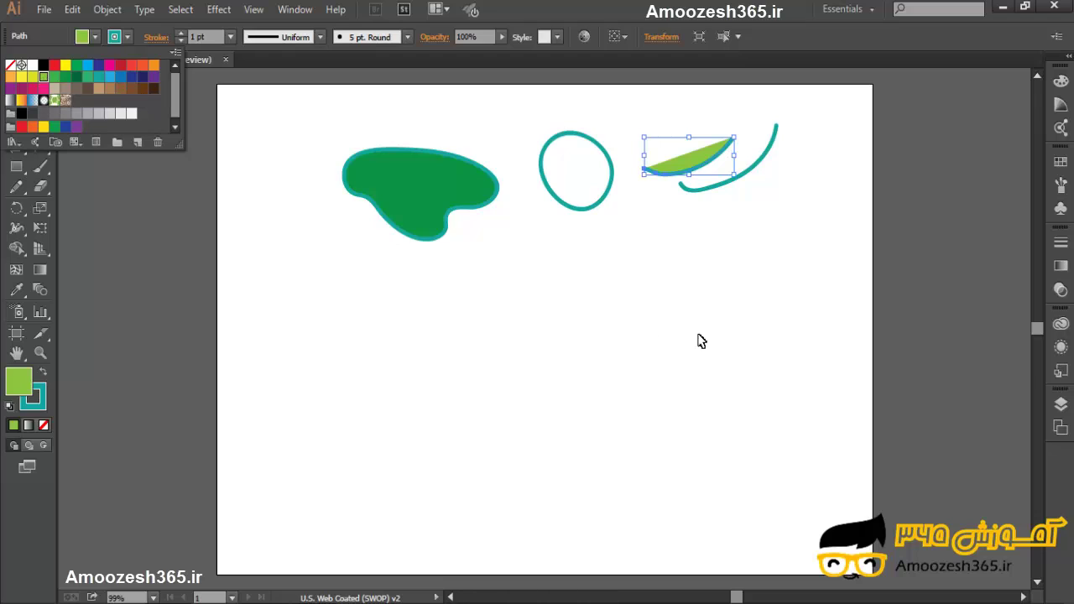
click(724, 215)
drag(731, 149, 696, 221)
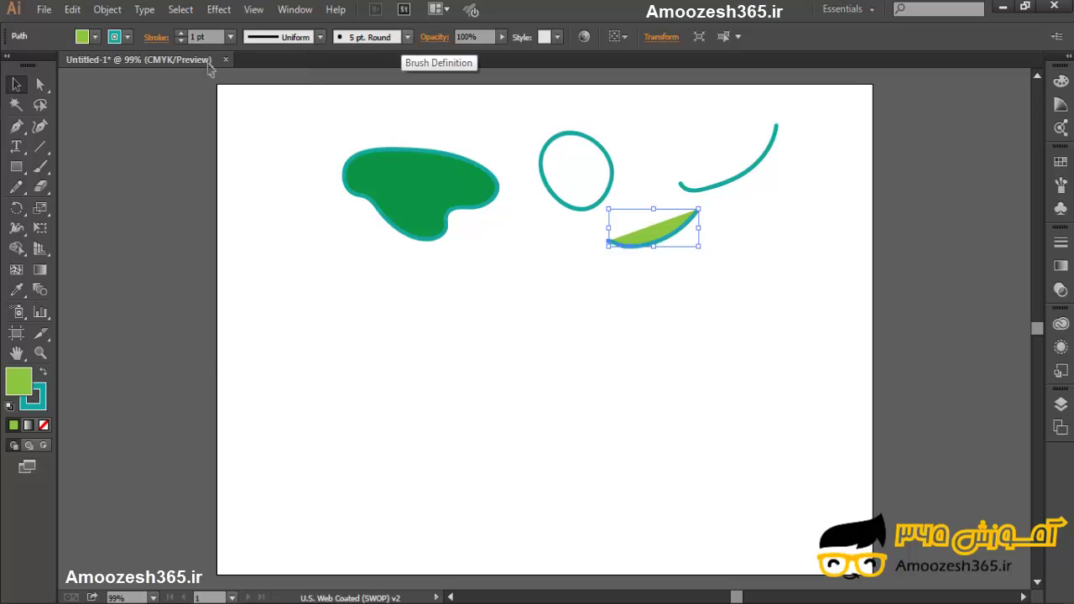
Apply the 15 pt. Round brush to the light green curve and paint a thick curved stroke below the circle with it.
click(40, 167)
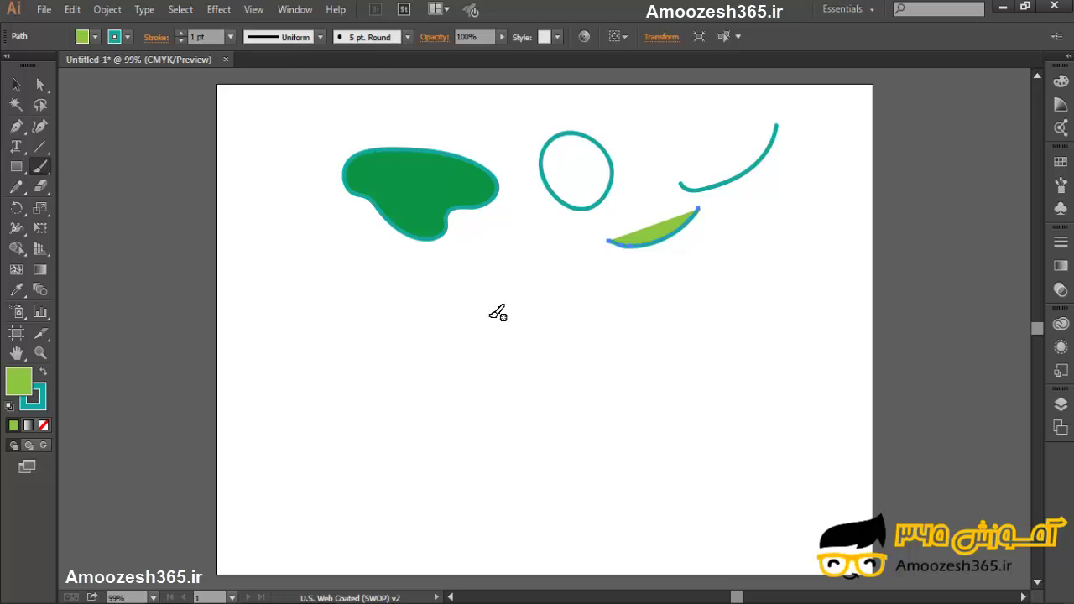
click(408, 37)
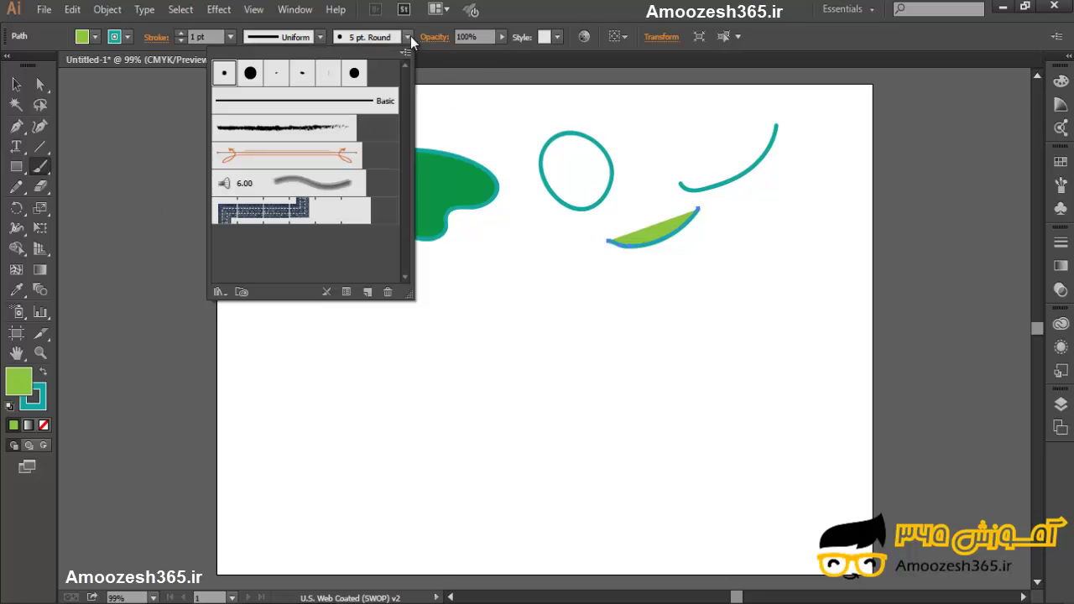
click(250, 74)
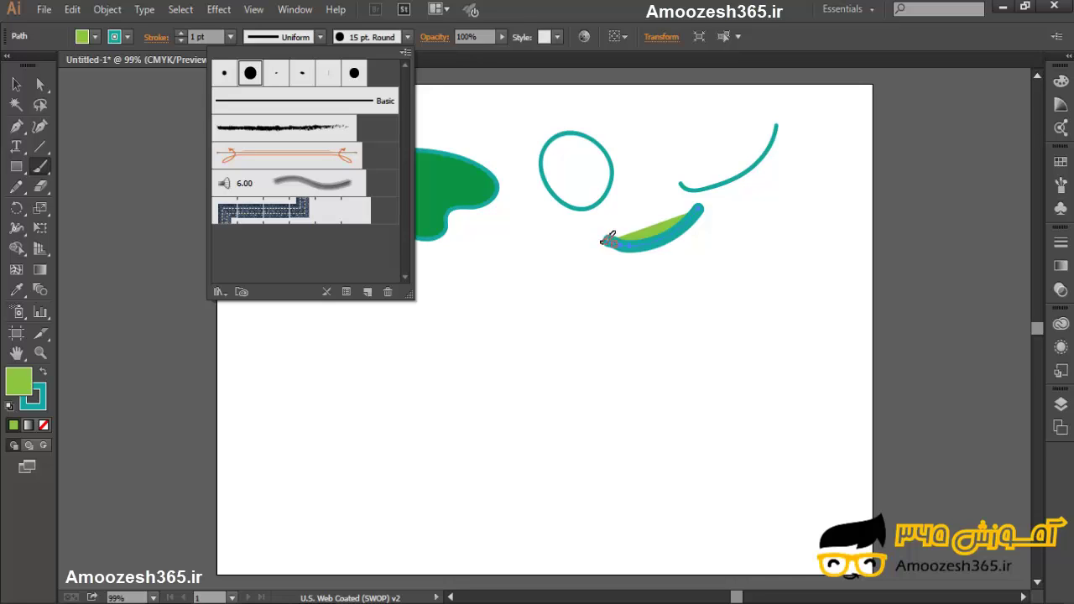
click(560, 286)
click(480, 258)
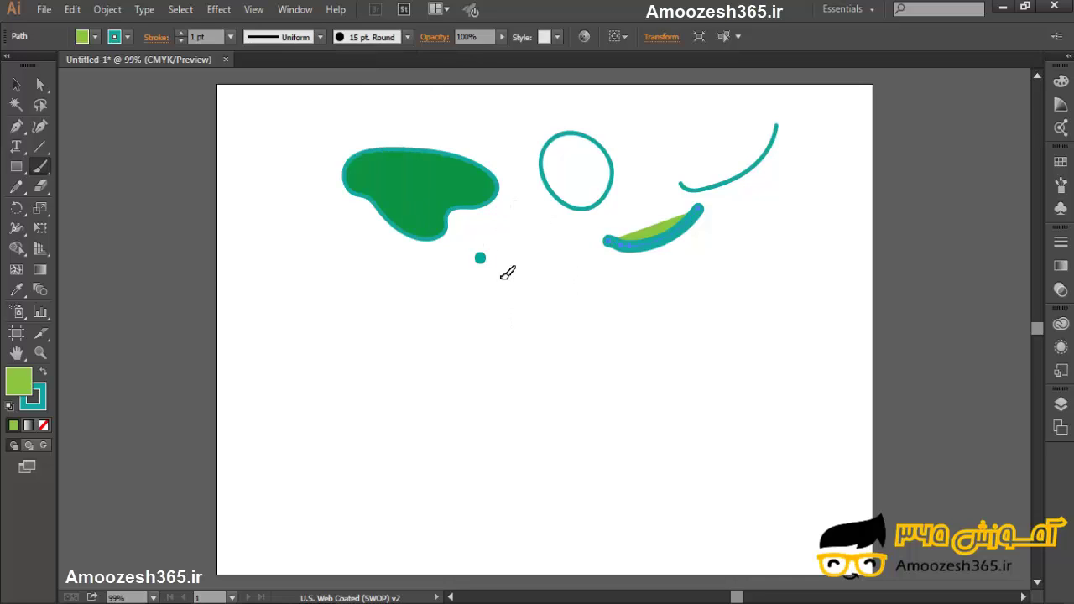
drag(480, 257, 587, 293)
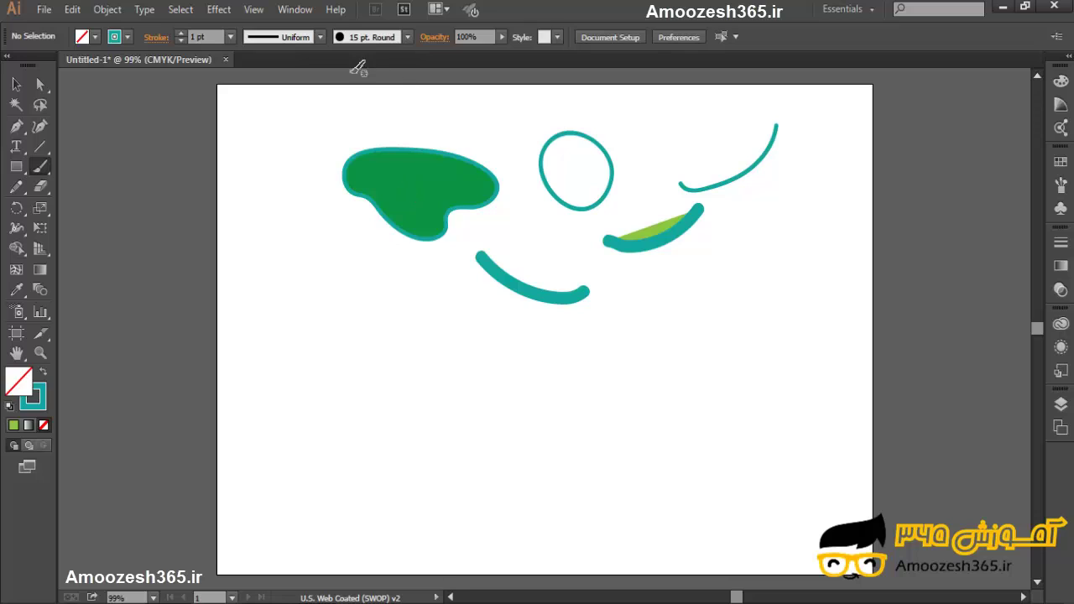
Paint a curved stroke below the light green curve with the 5 pt. Oval brush.
click(406, 37)
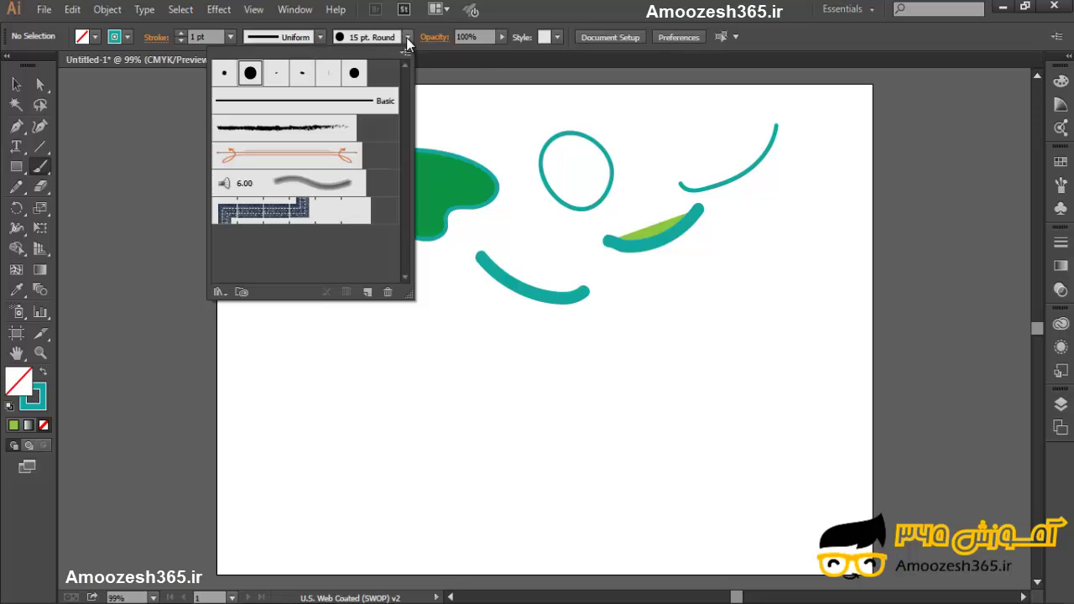
click(302, 77)
click(698, 268)
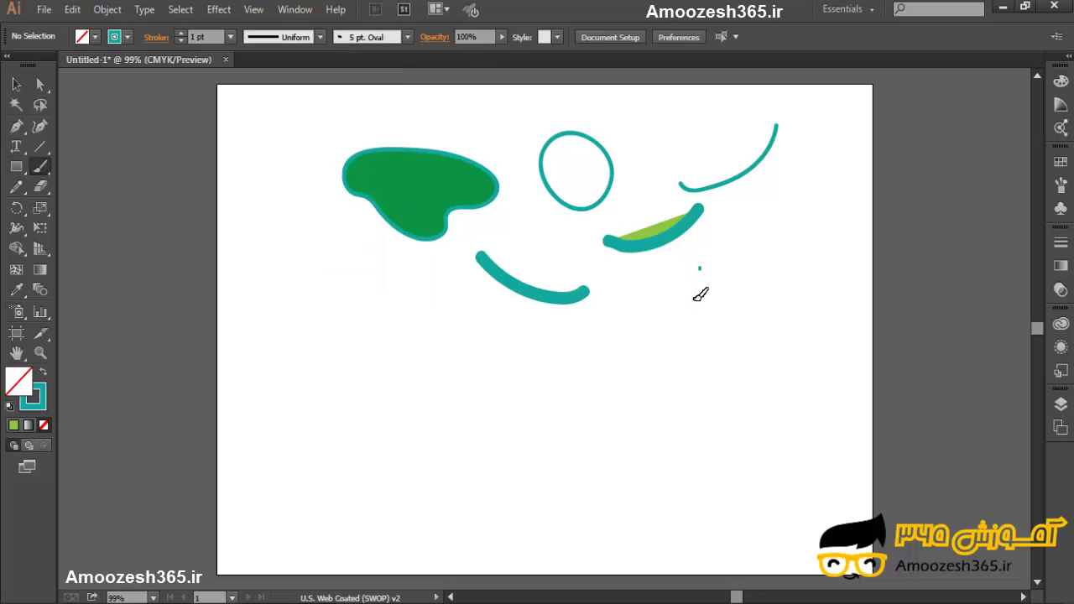
mouse_move(700, 293)
mouse_down()
mouse_move(623, 359)
mouse_move(579, 358)
mouse_up()
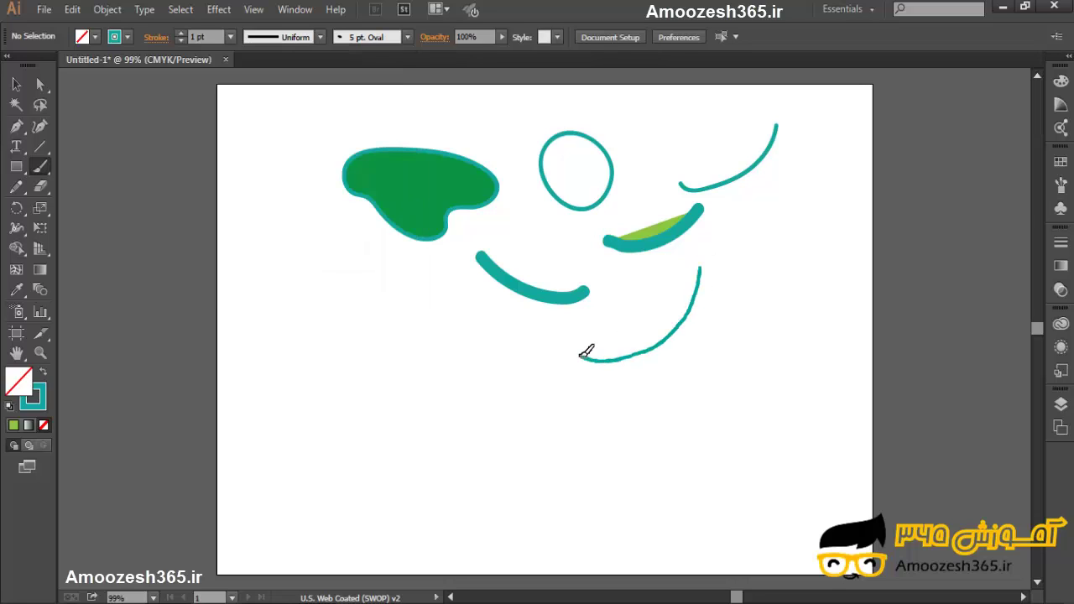
Paint three tall arcs with the 5 pt. Flat brush, one near the artboard's right side and two near its left side.
click(406, 37)
click(328, 74)
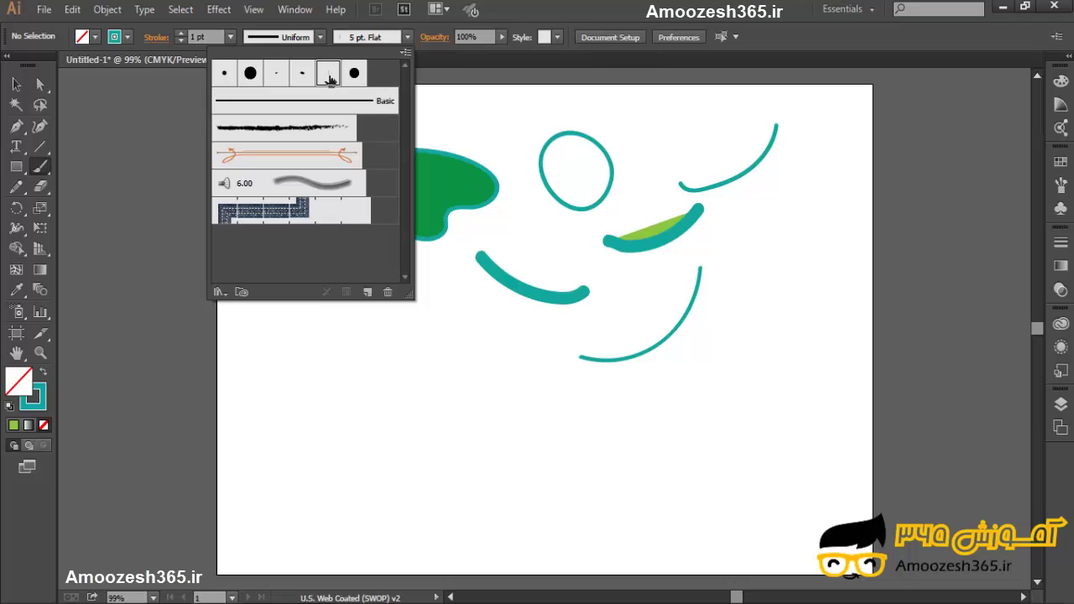
click(735, 233)
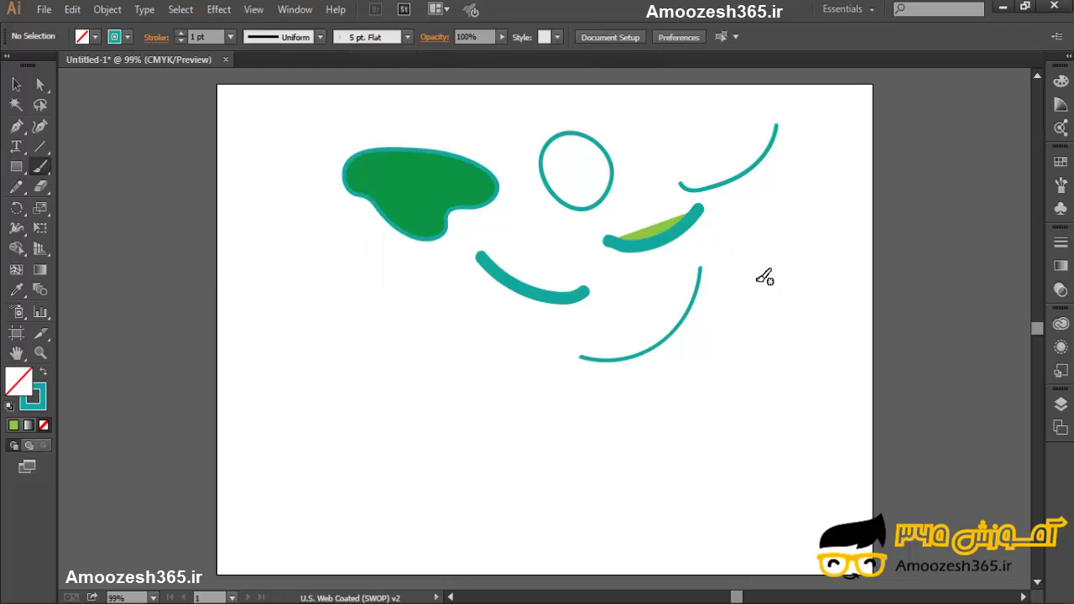
mouse_move(745, 245)
mouse_down()
mouse_move(772, 355)
mouse_move(766, 382)
mouse_up()
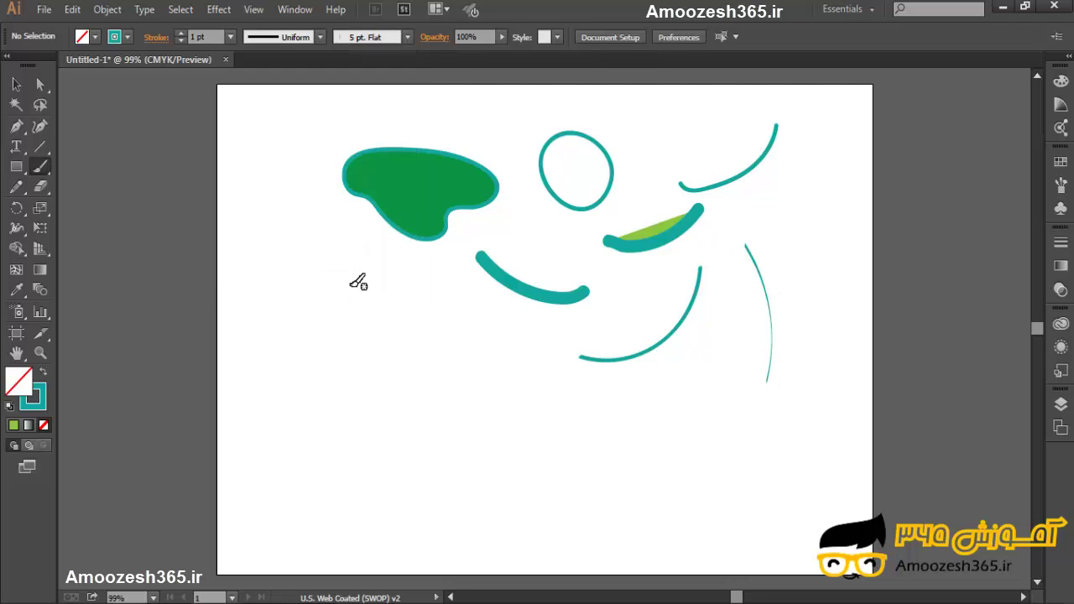
mouse_move(330, 275)
mouse_down()
mouse_move(311, 329)
mouse_move(330, 408)
mouse_up()
mouse_move(299, 248)
mouse_down()
mouse_move(288, 292)
mouse_move(299, 374)
mouse_up()
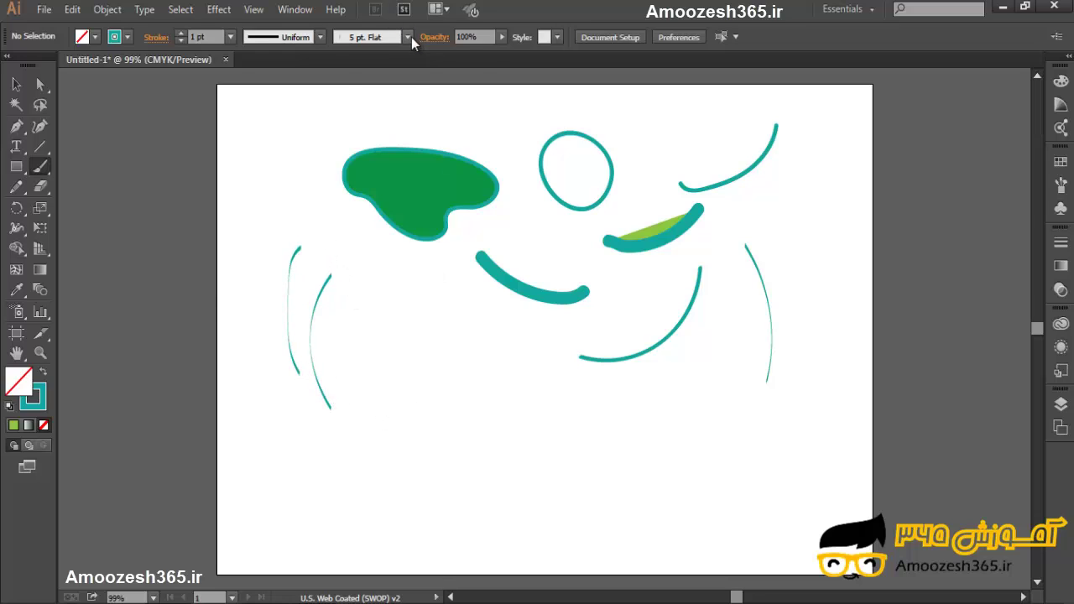
Choose the Basic brush and paint a closed circle in the empty area below the thick curved stroke.
click(409, 37)
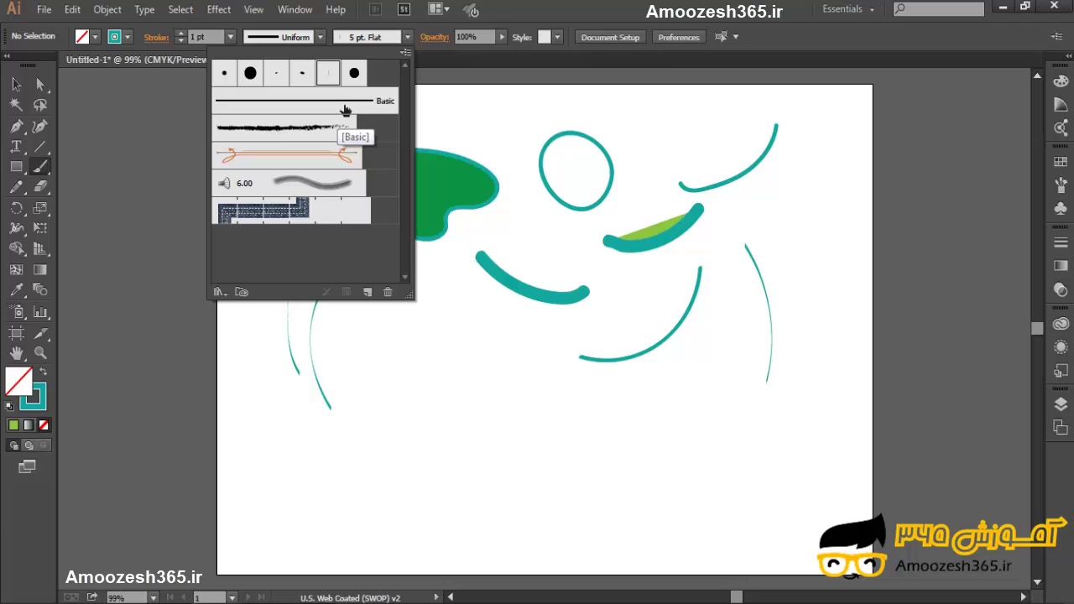
click(345, 107)
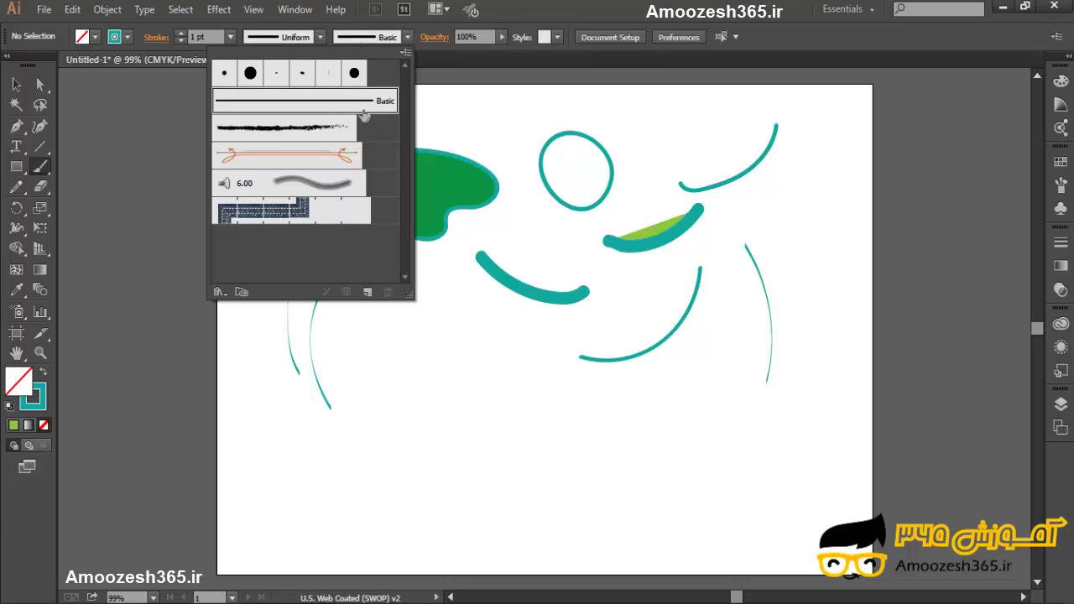
click(460, 332)
mouse_move(426, 319)
mouse_down()
mouse_move(470, 371)
mouse_move(473, 429)
mouse_move(443, 455)
mouse_move(411, 445)
mouse_move(394, 392)
mouse_move(412, 333)
mouse_up()
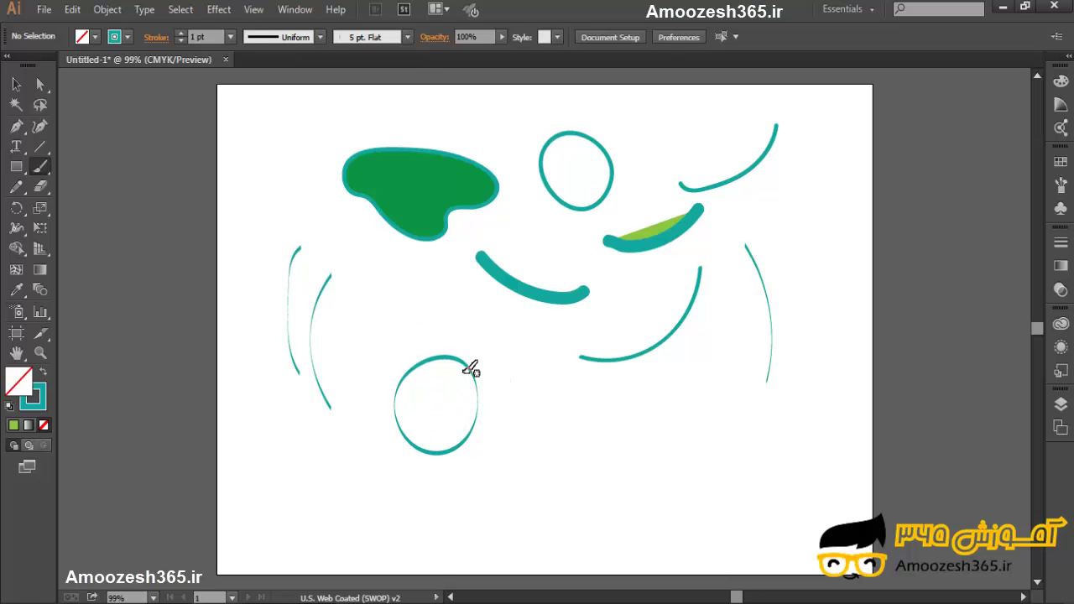
Apply the Basic brush definition to the lower circle and deselect it.
click(16, 84)
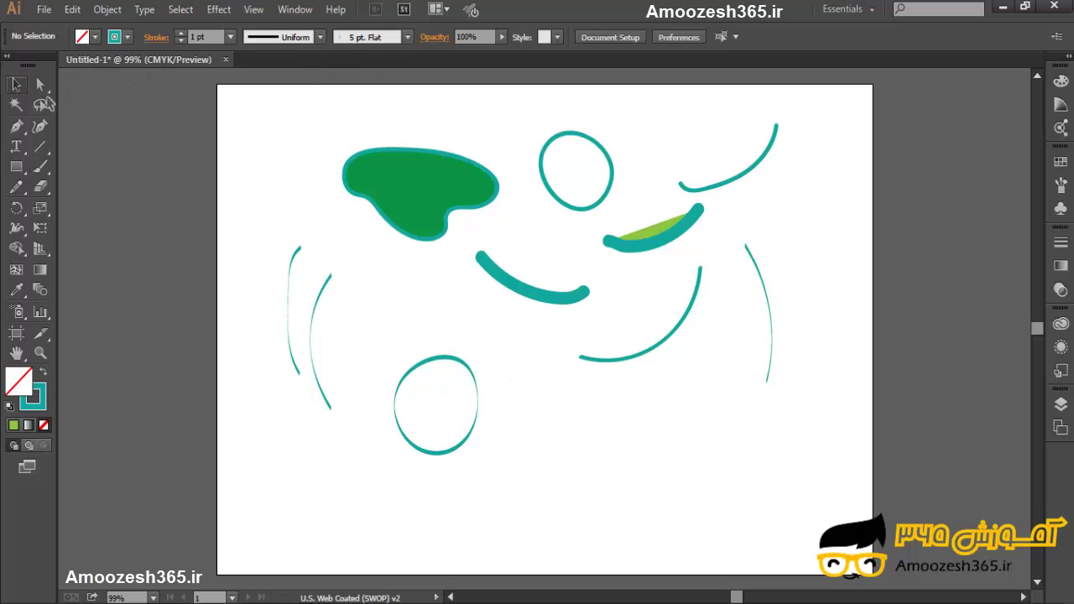
click(476, 381)
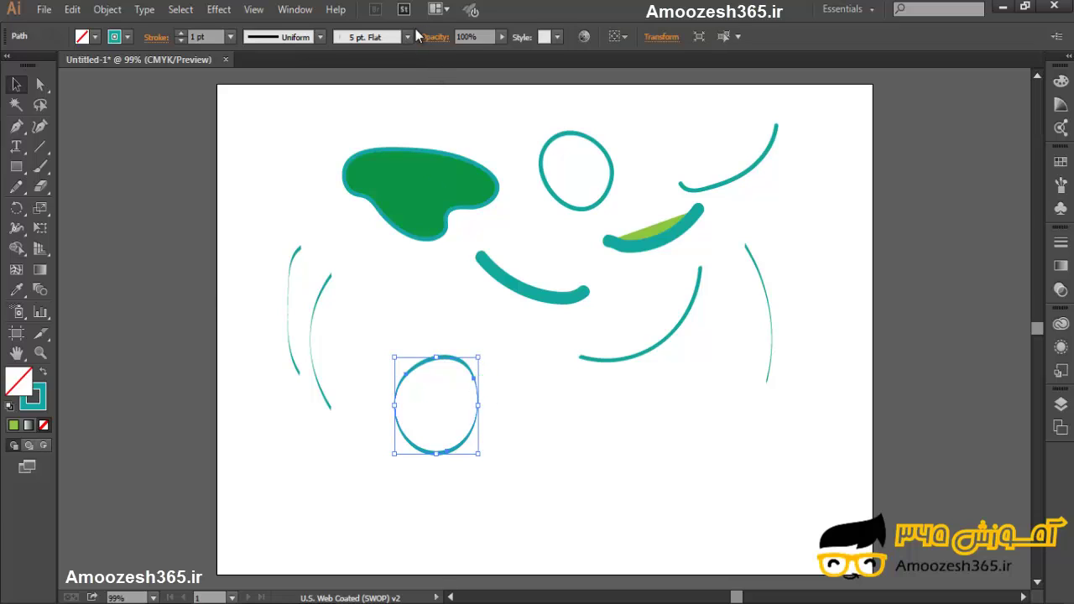
click(407, 36)
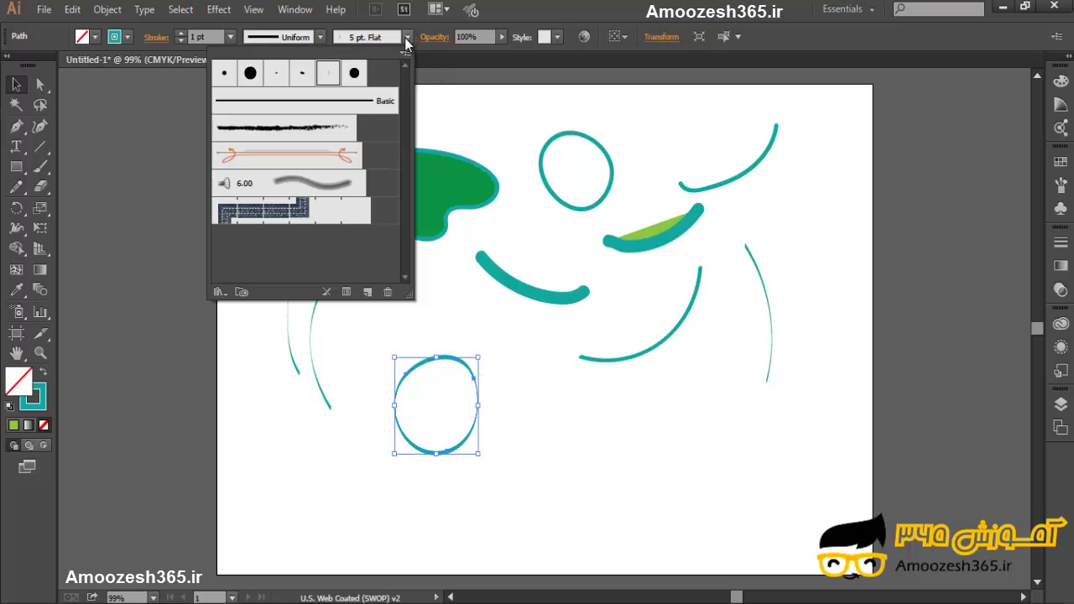
click(375, 104)
click(511, 417)
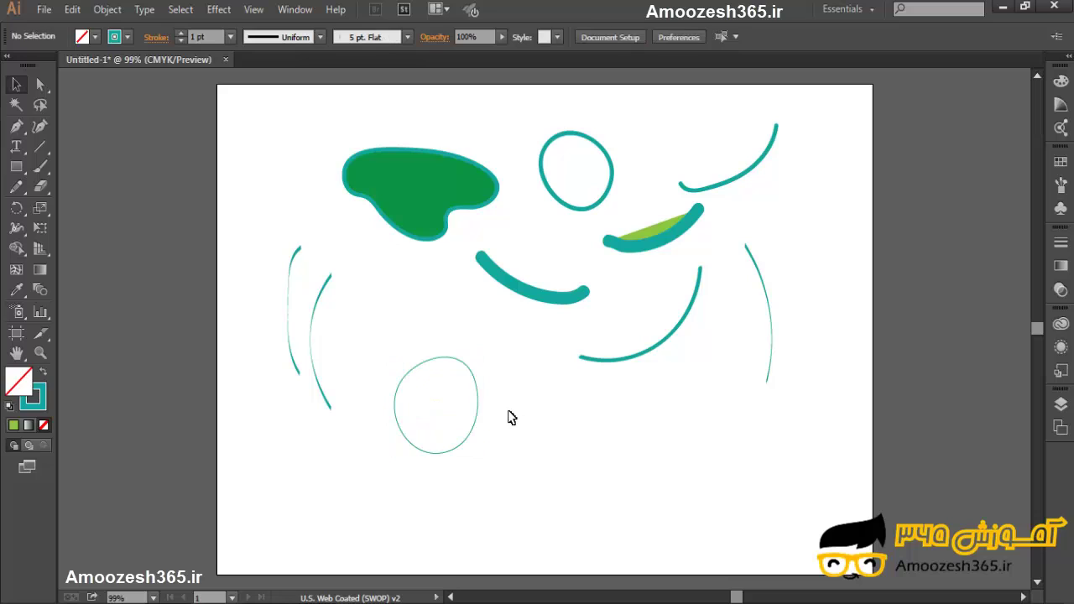
Move the thin lower circle up and left, beside the pair of tall arcs, and keep it selected.
click(472, 379)
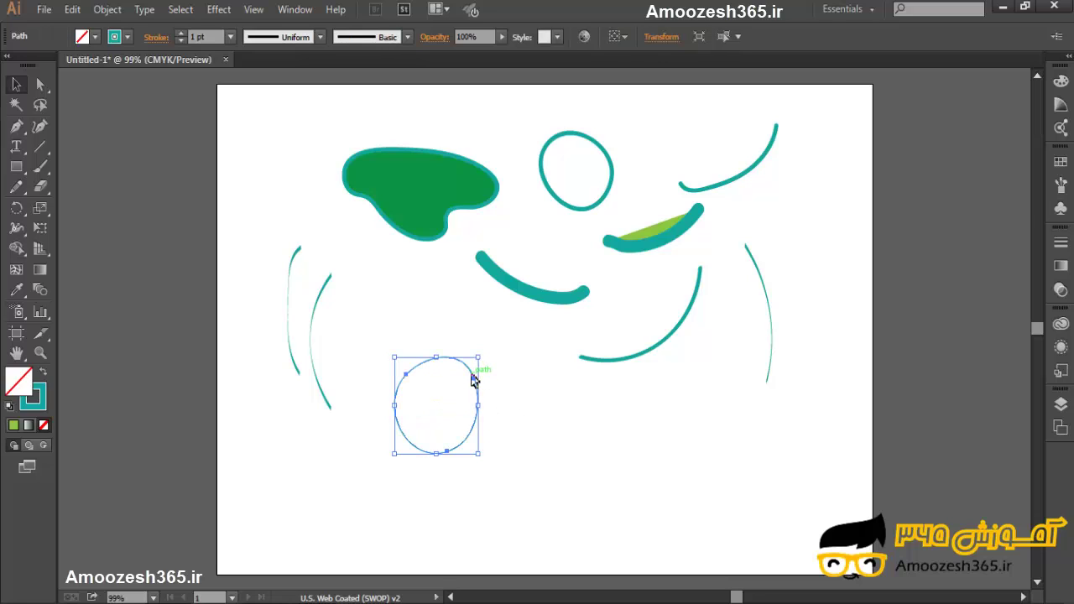
drag(473, 379, 435, 297)
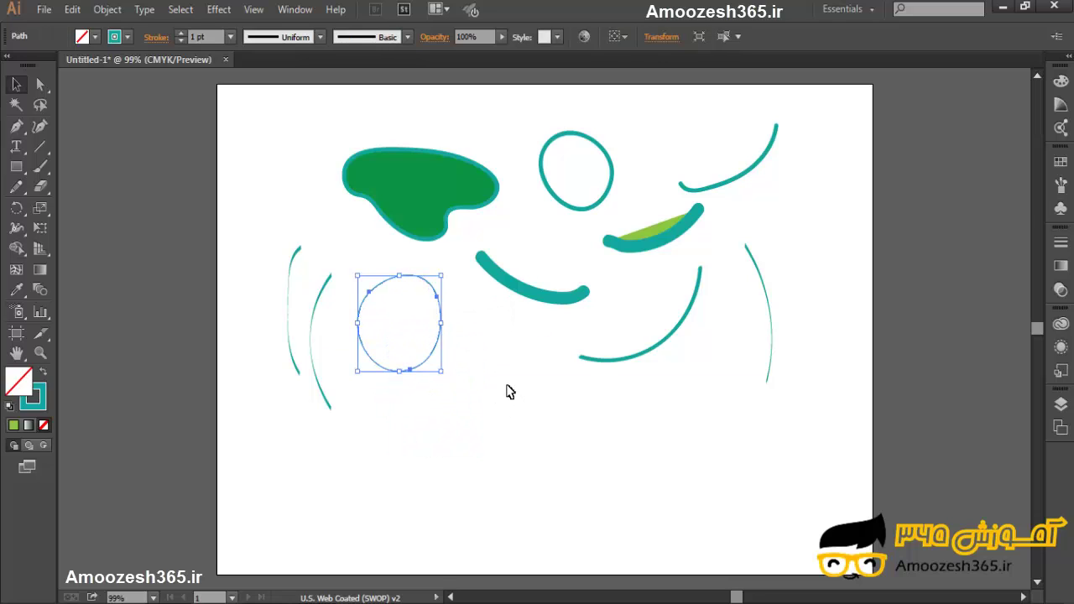
click(508, 391)
click(443, 344)
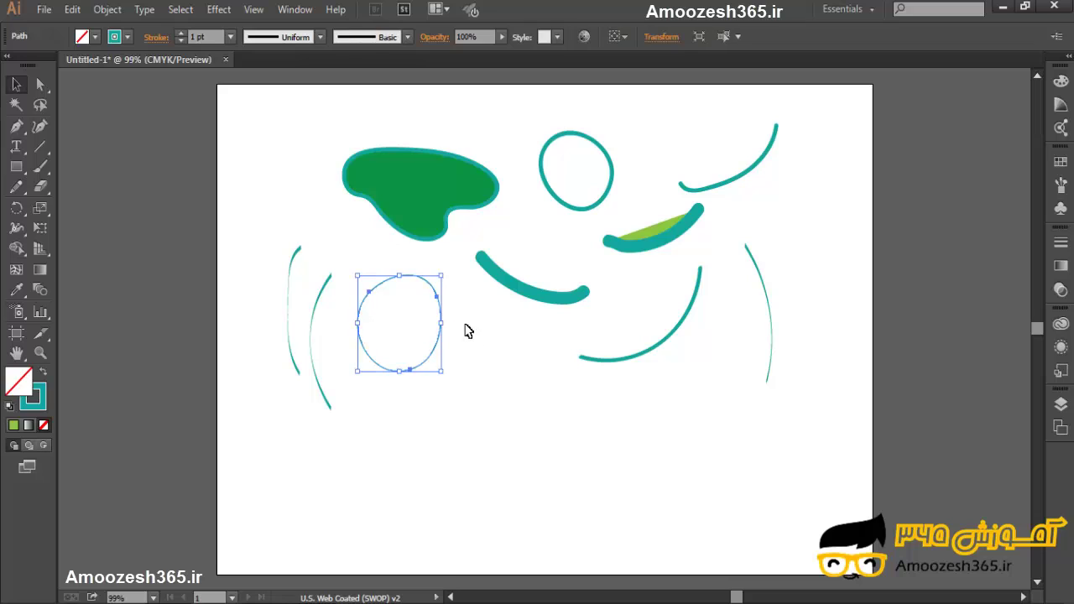
Try the rough charcoal-like brush on the moved circle, and settle on the Mop brush definition.
click(407, 36)
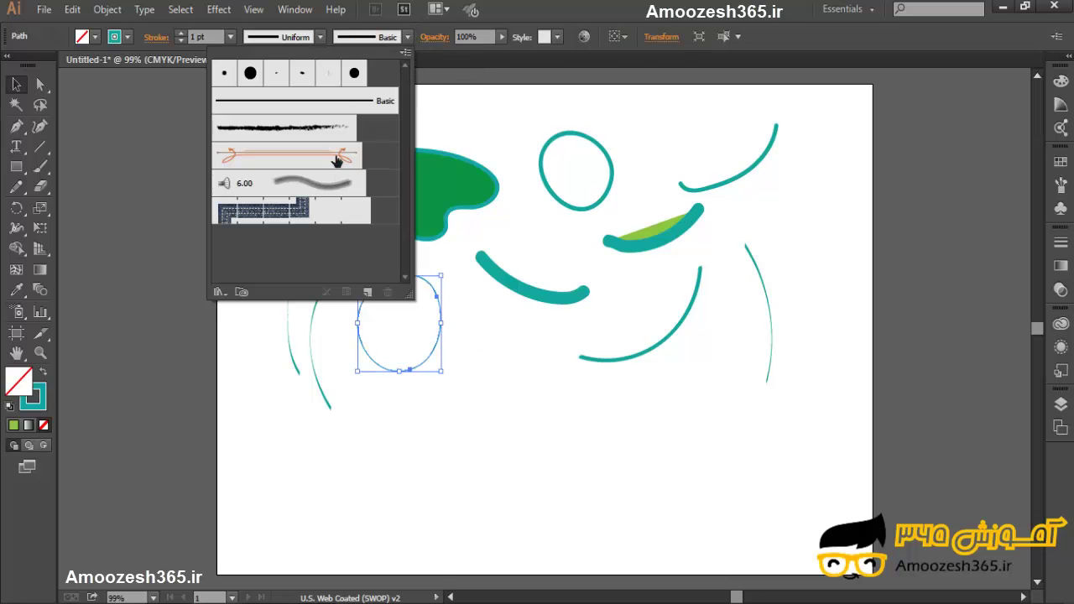
click(313, 136)
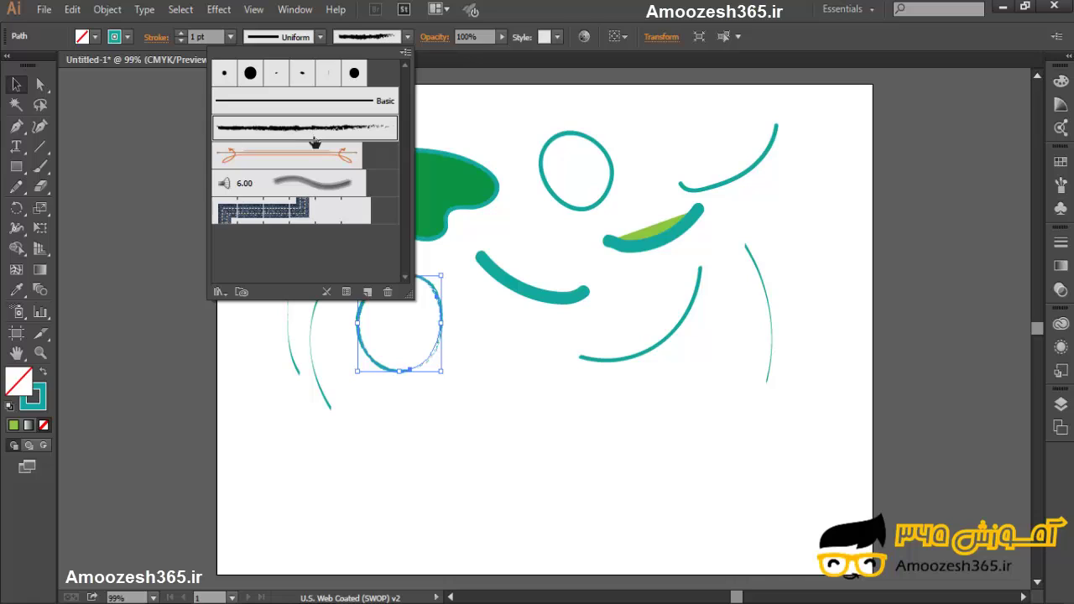
click(316, 185)
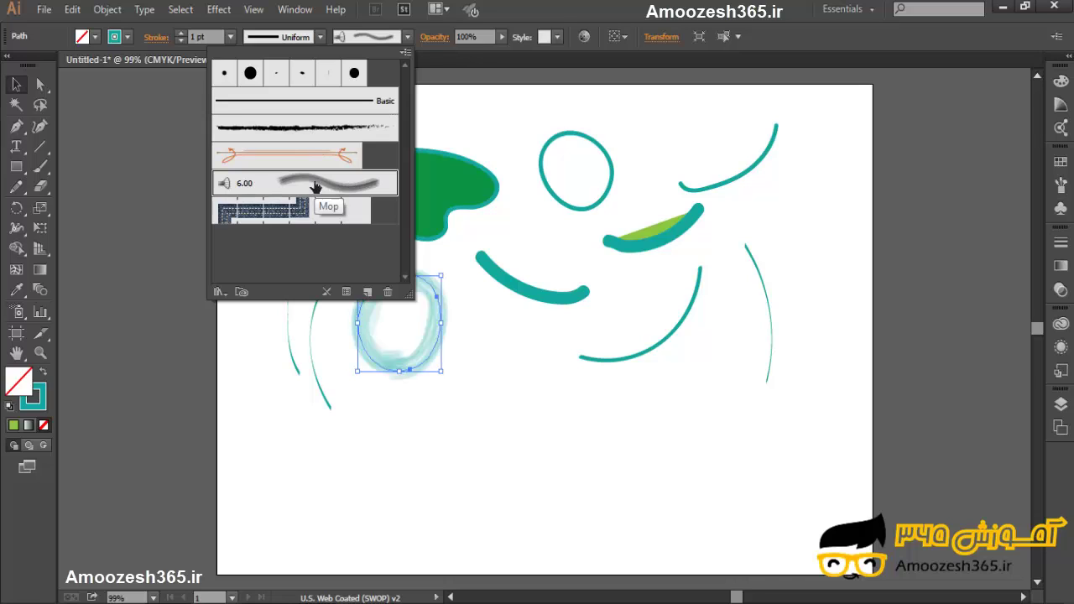
click(495, 396)
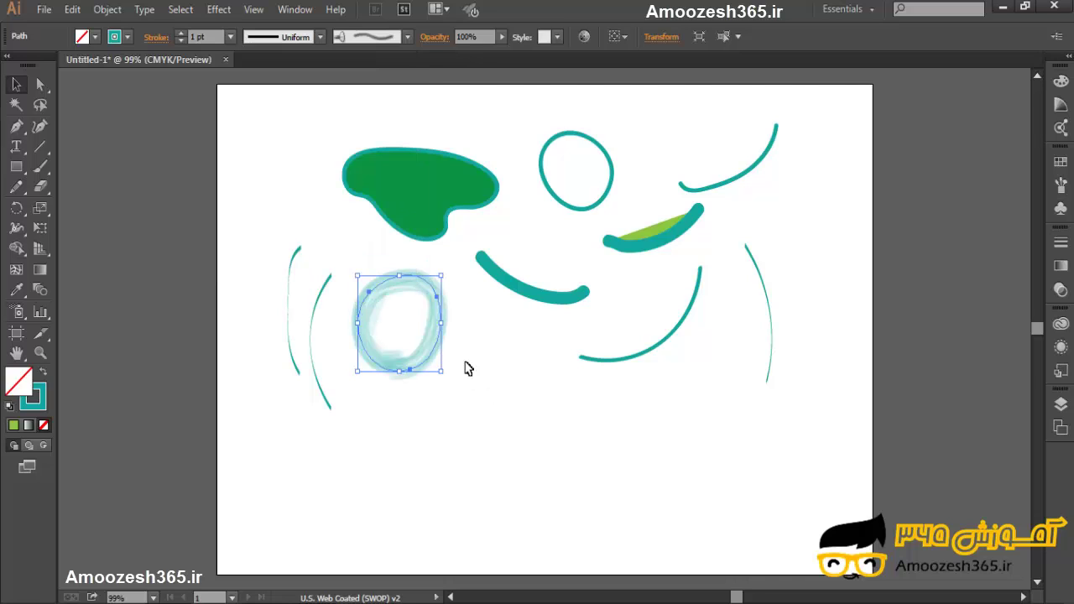
Apply the Mop brush definition to the thick curved stroke below the green shape.
click(533, 299)
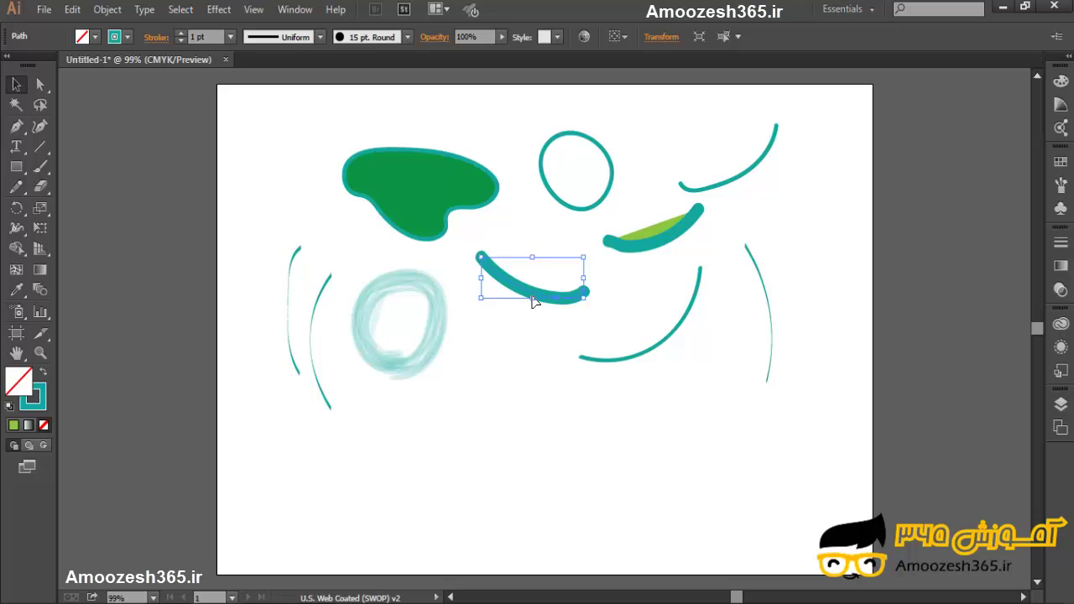
click(407, 38)
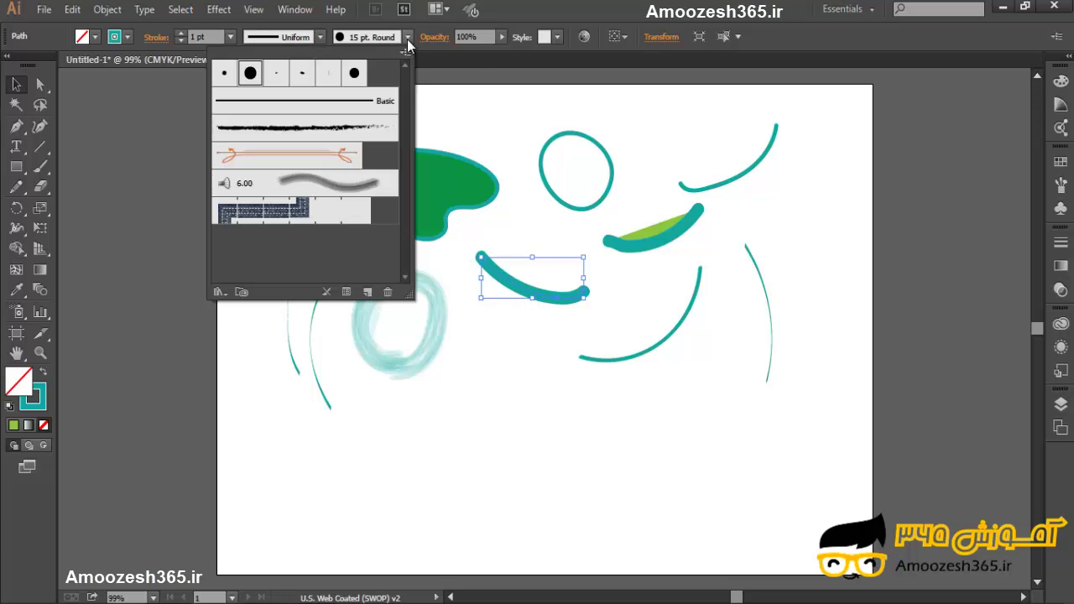
click(356, 192)
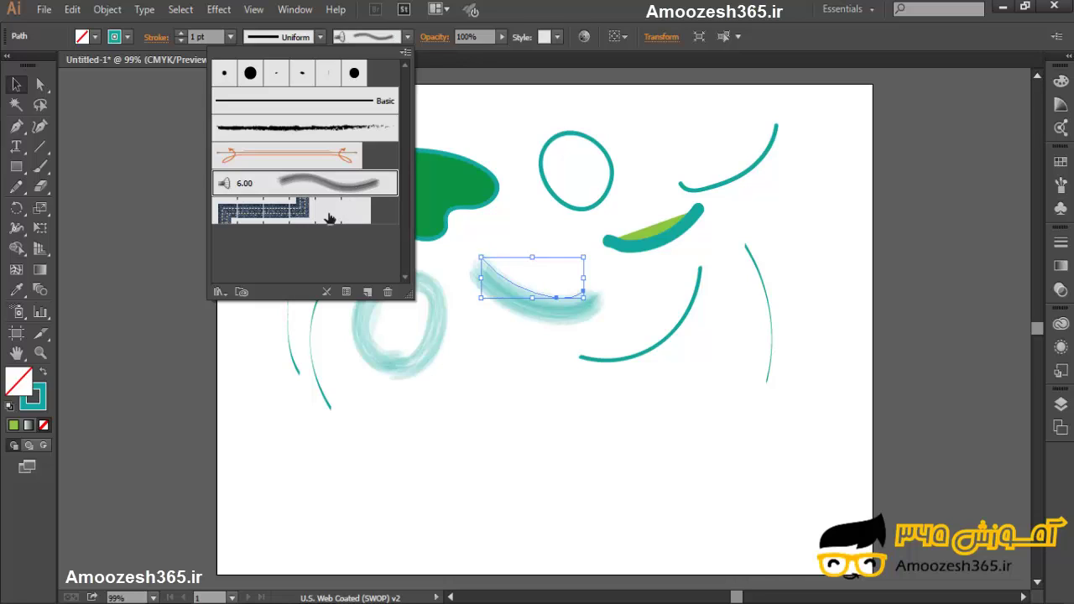
click(491, 209)
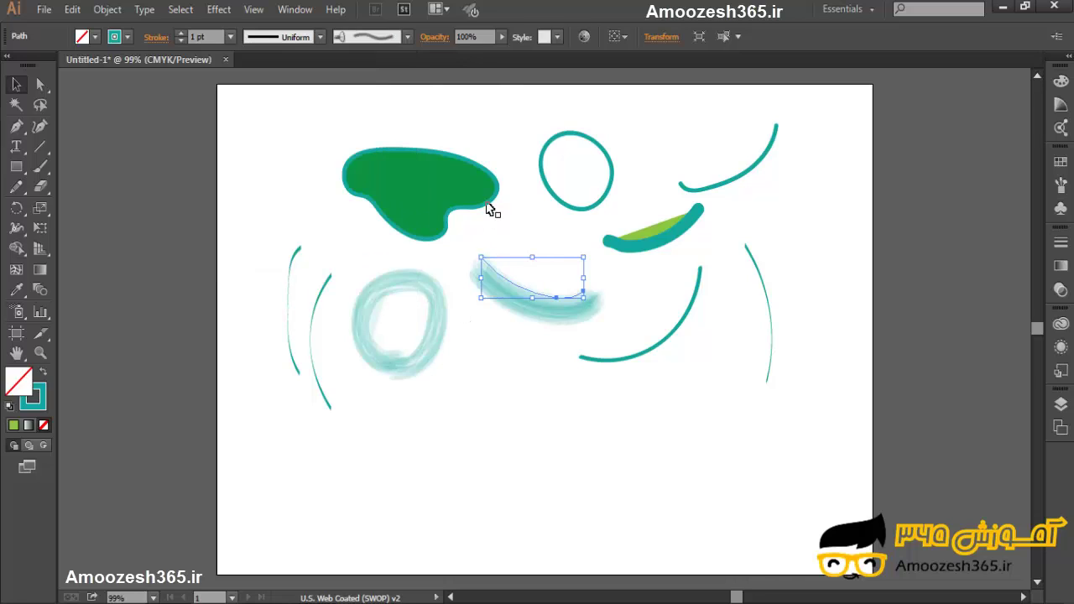
Apply the denim seam pattern brush to the outline of the green filled shape and deselect it.
click(489, 212)
click(403, 37)
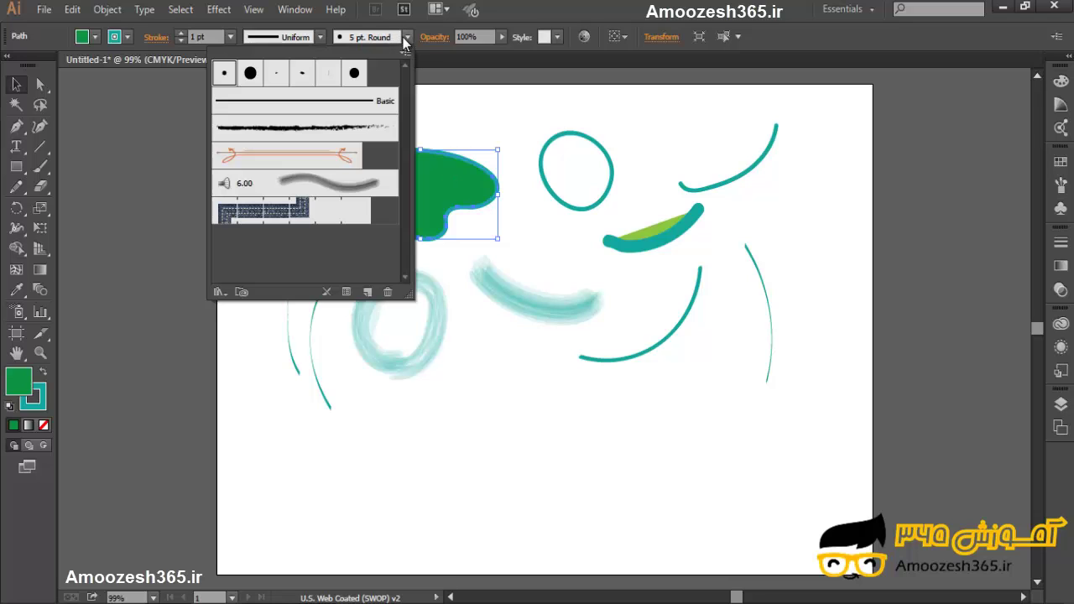
click(307, 212)
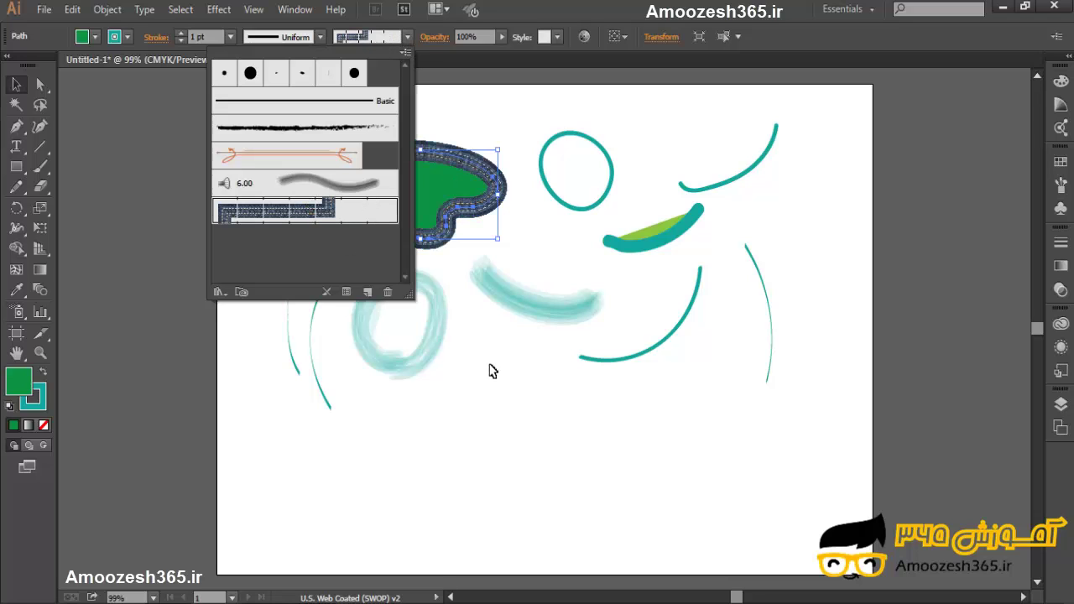
click(466, 263)
click(402, 118)
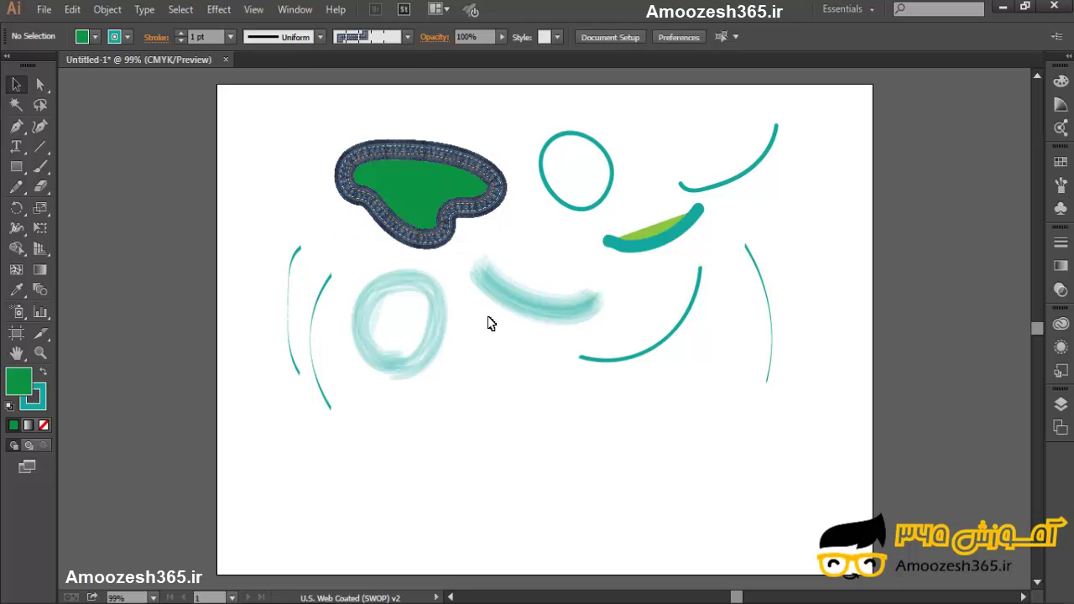
Apply the Mop brush definition to the green filled shape's outline and deselect it.
click(472, 220)
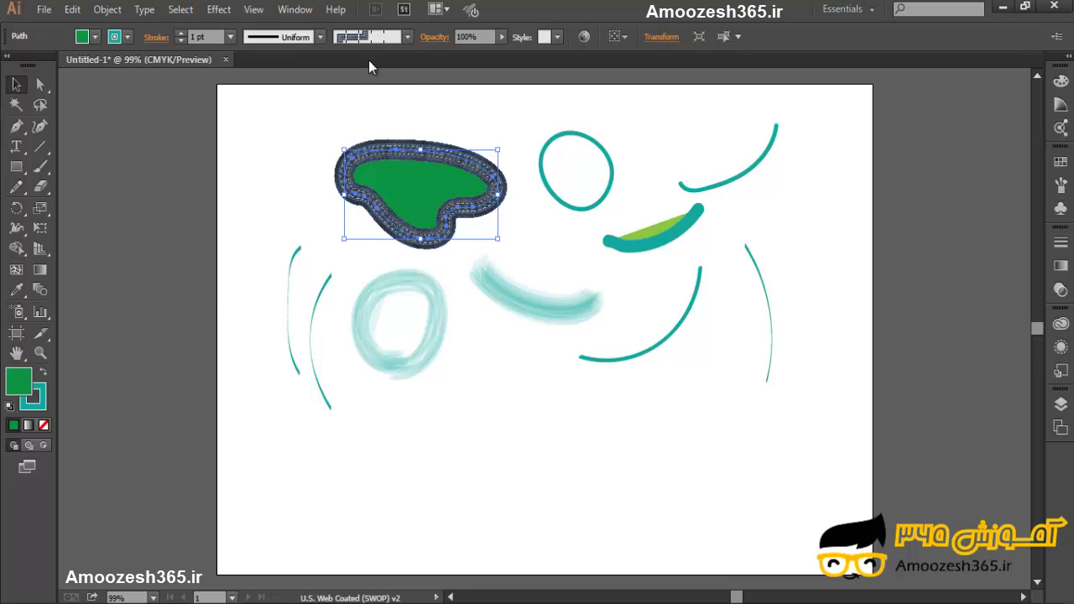
click(406, 37)
click(332, 185)
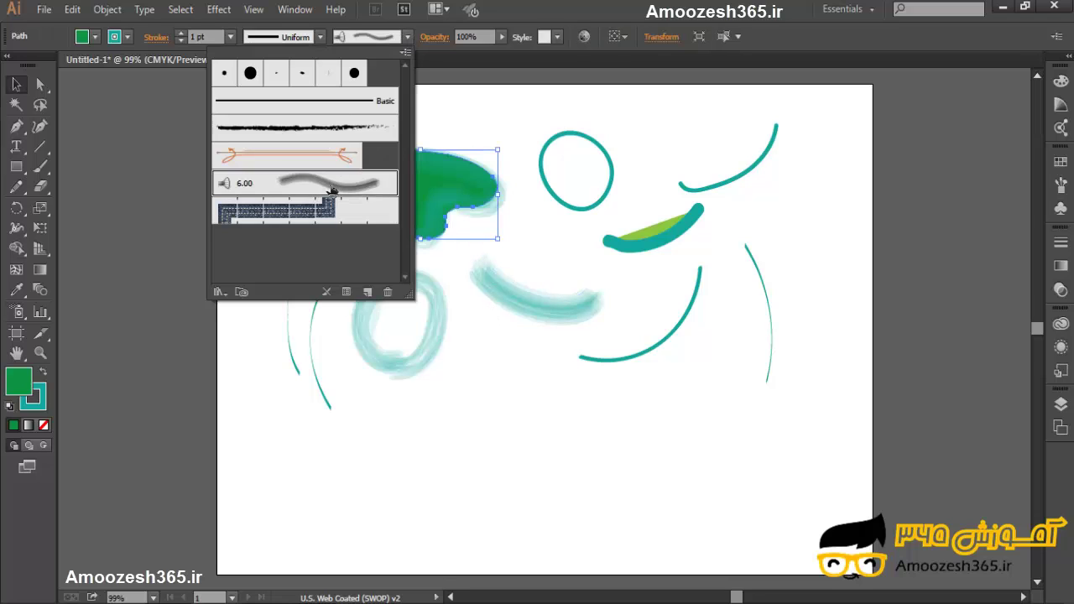
click(513, 383)
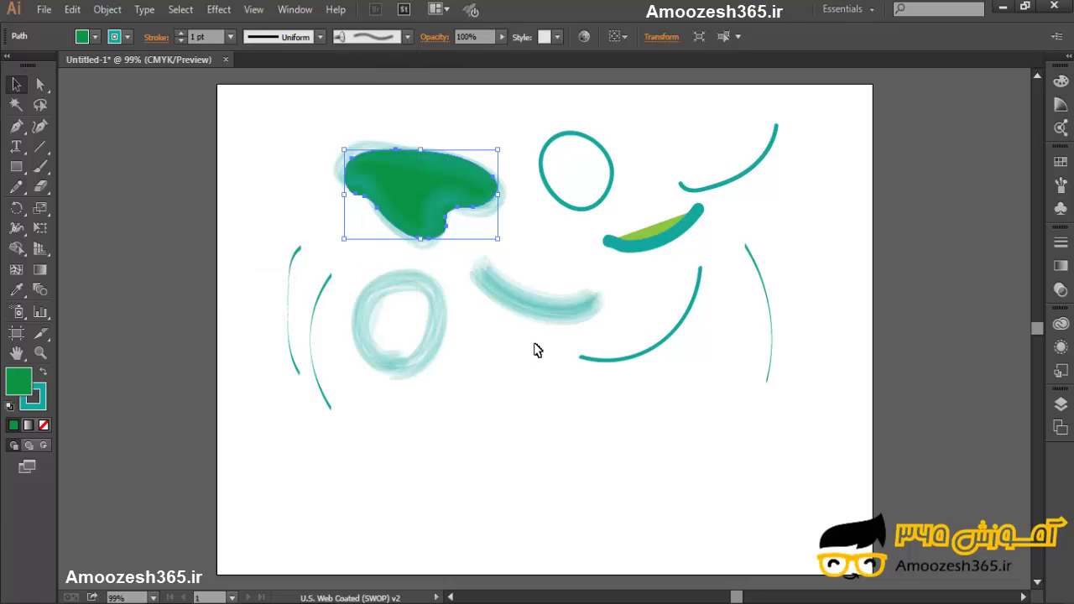
click(521, 356)
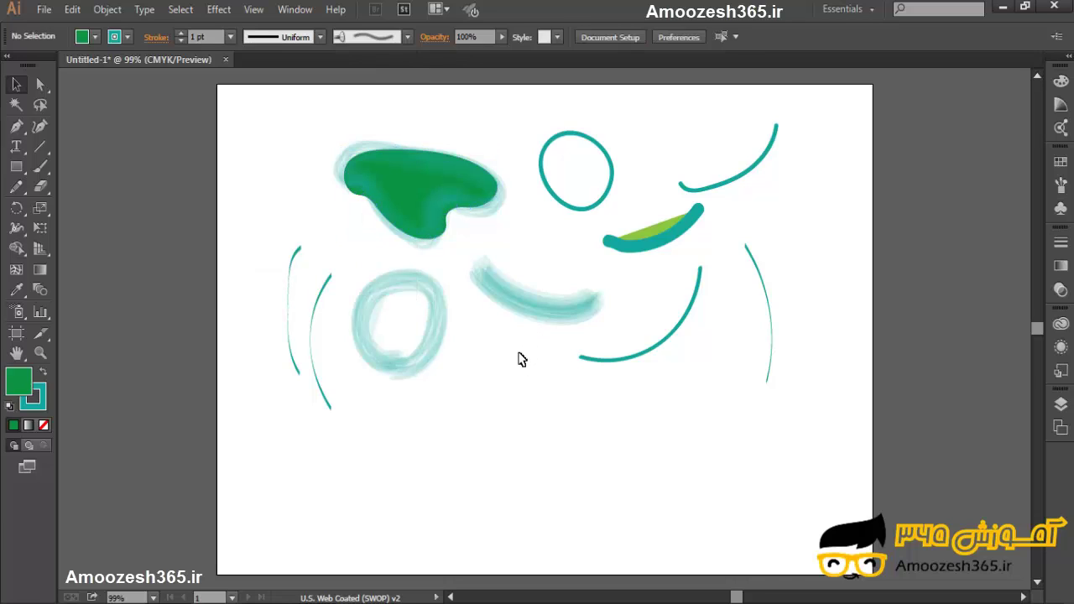
Inspect the Mop-painted shapes one by one and look over the available brush definitions.
click(492, 211)
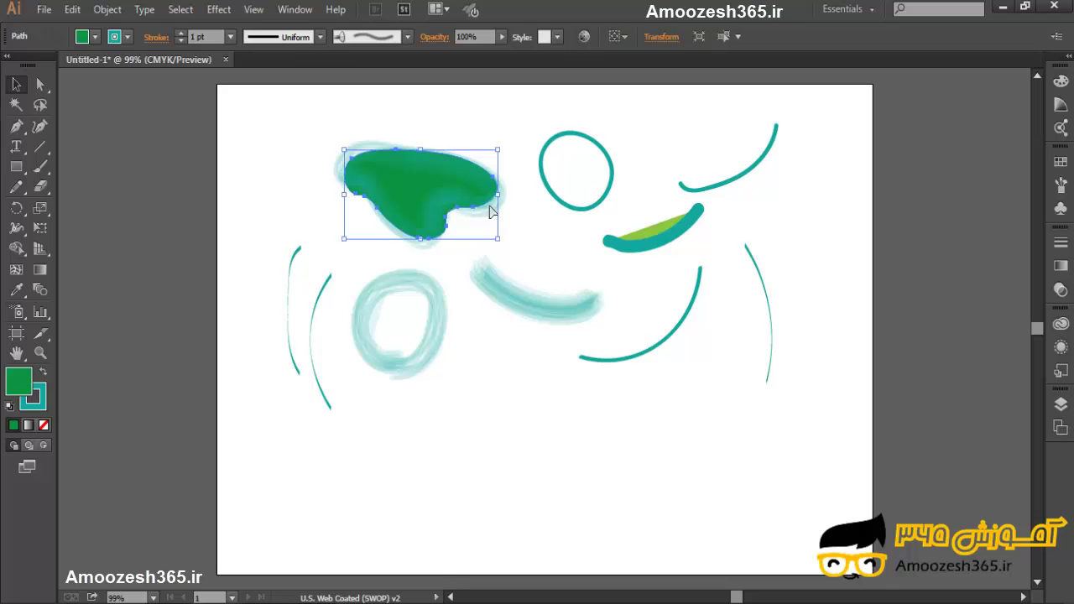
click(432, 344)
click(562, 306)
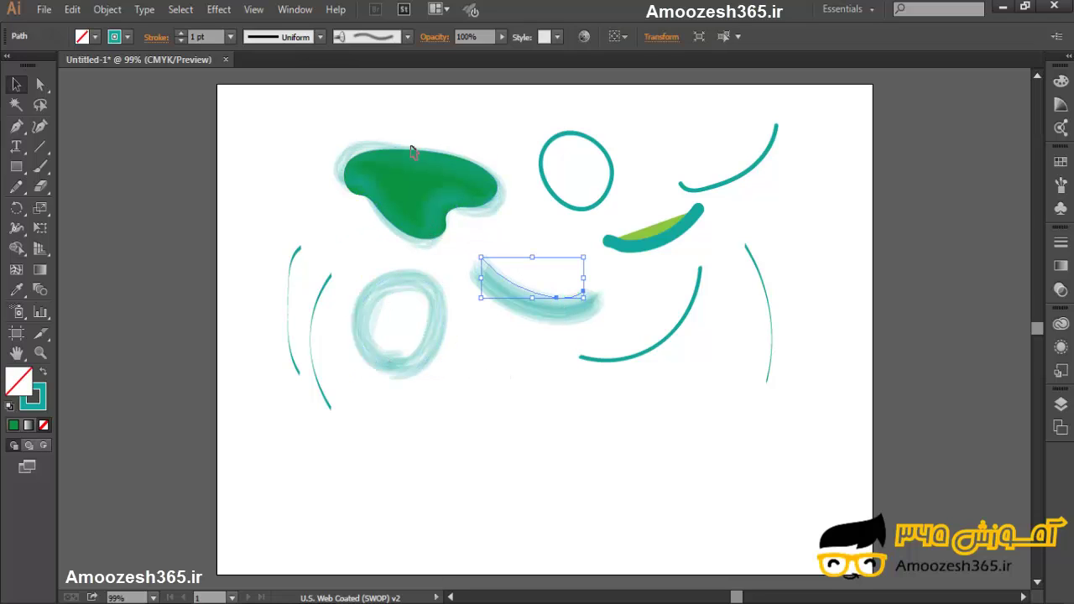
click(404, 37)
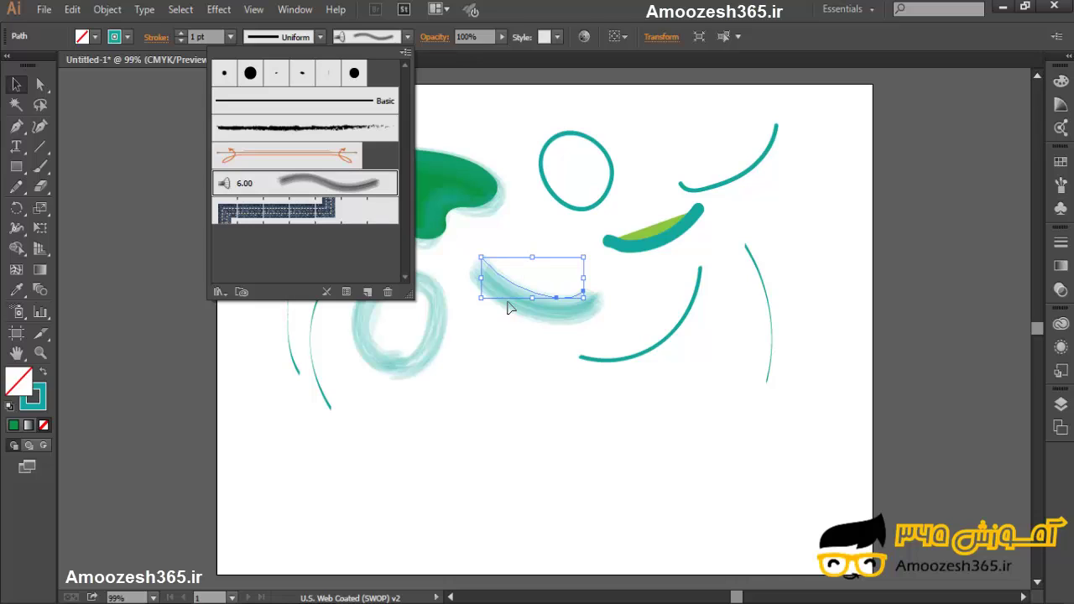
click(549, 317)
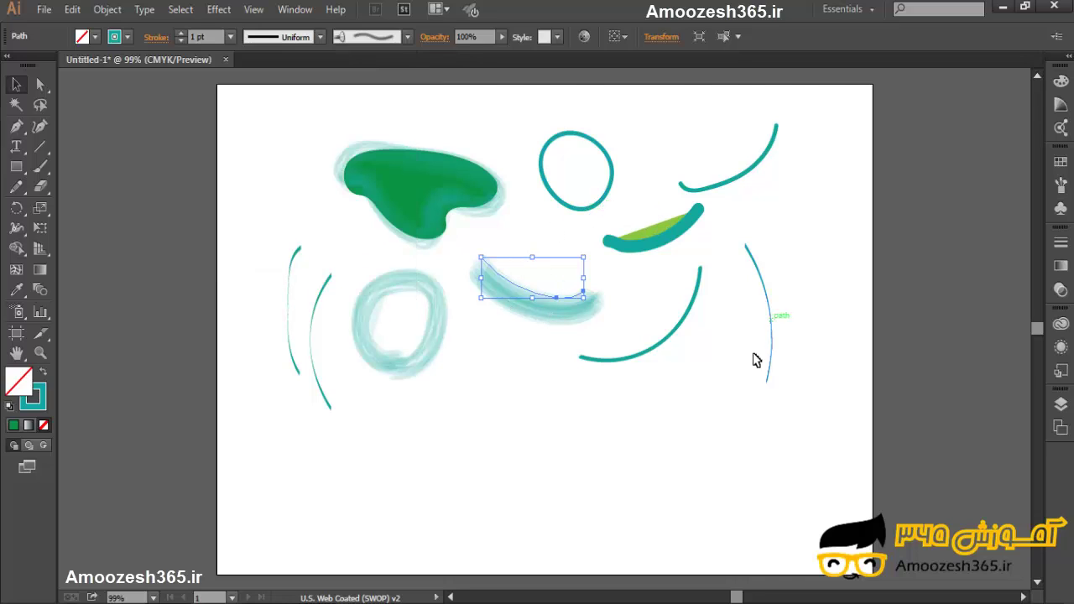
click(407, 37)
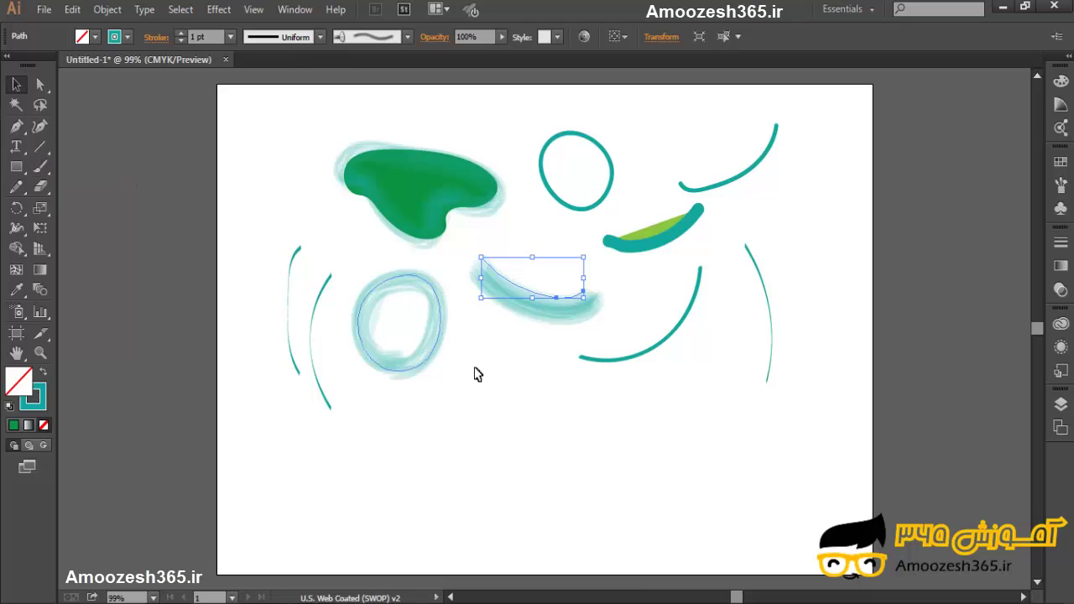
click(516, 370)
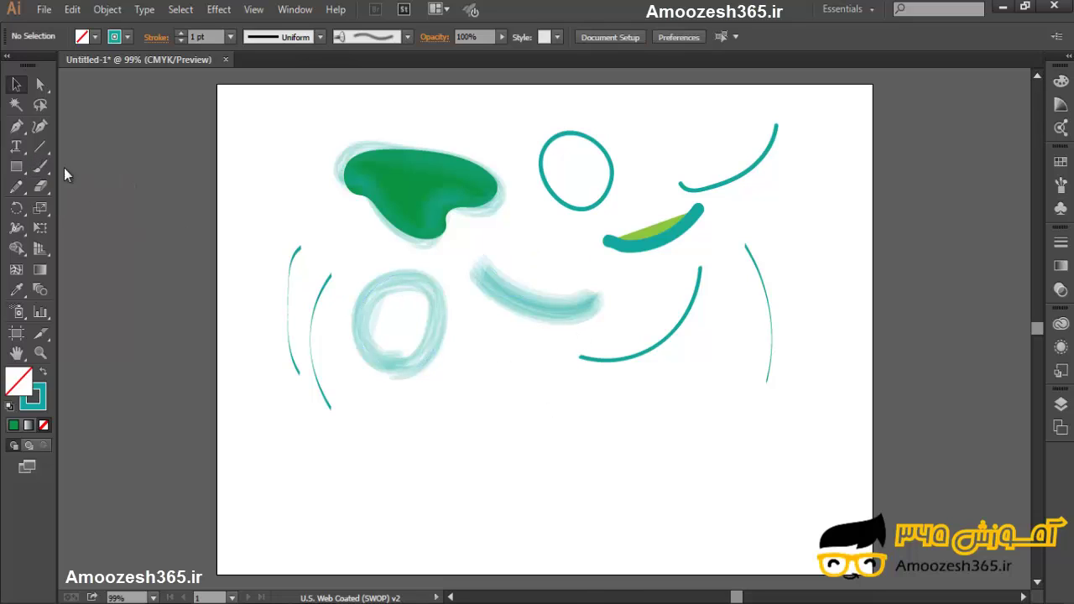
Paint two curved Mop strokes with the Paintbrush tool across the arc below the light green curve.
click(37, 169)
mouse_move(782, 198)
mouse_down()
mouse_move(679, 312)
mouse_move(646, 320)
mouse_up()
mouse_move(721, 254)
mouse_down()
mouse_move(662, 269)
mouse_move(630, 312)
mouse_up()
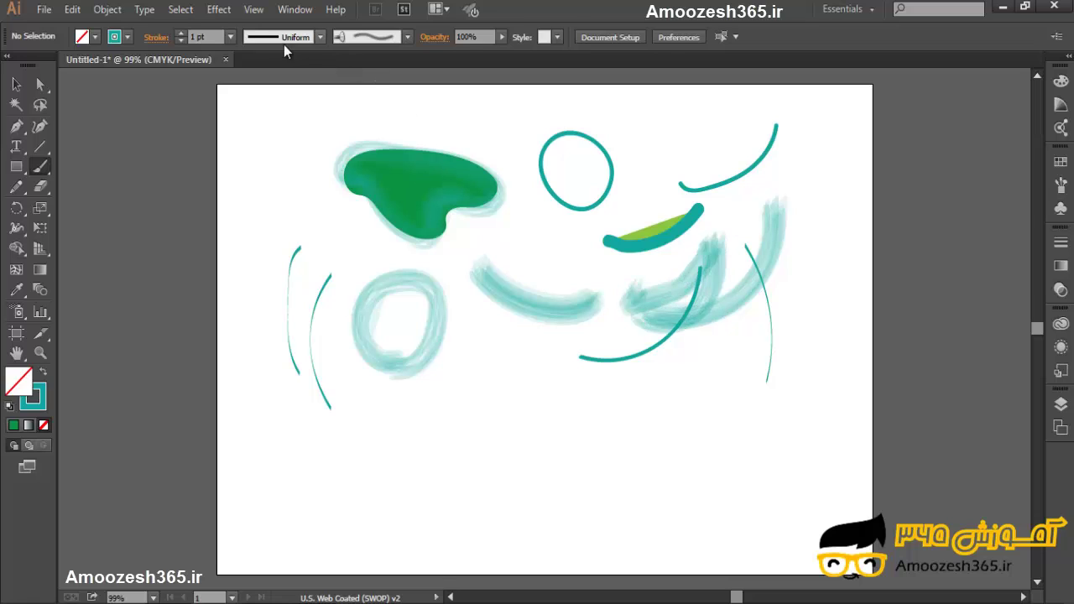
Raise the stroke weight to 9 pt and paint wide overlapping teal Mop strokes over most of the artboard.
click(182, 33)
mouse_move(729, 224)
mouse_down()
mouse_move(707, 229)
mouse_move(712, 259)
mouse_move(777, 249)
mouse_move(788, 153)
mouse_move(779, 218)
mouse_move(736, 199)
mouse_move(731, 319)
mouse_move(504, 176)
mouse_move(395, 148)
mouse_move(391, 105)
mouse_move(427, 263)
mouse_move(470, 151)
mouse_move(503, 503)
mouse_up()
mouse_move(835, 269)
mouse_down()
mouse_move(796, 255)
mouse_move(768, 242)
mouse_up()
Change the stroke colour to blue and paint overlapping Mop strokes across the upper and right parts of the teal area.
click(124, 38)
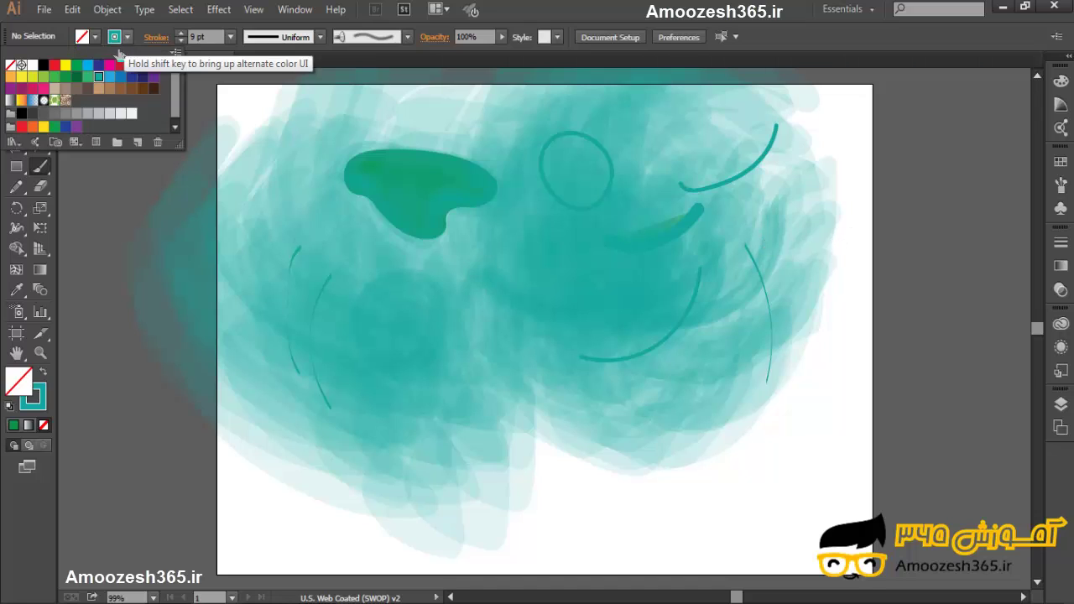
click(120, 76)
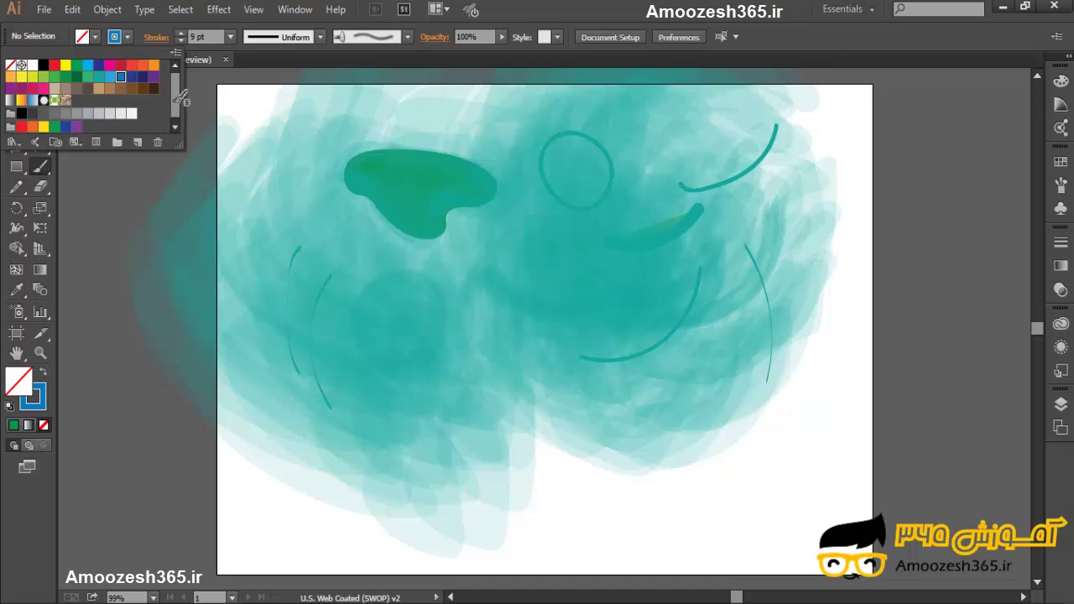
click(742, 226)
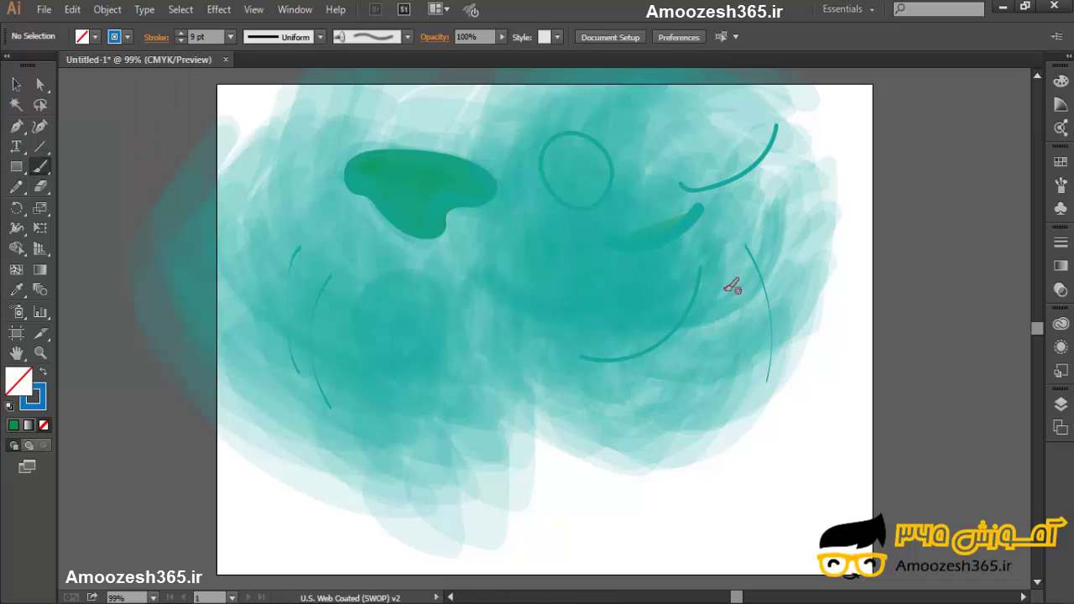
mouse_move(782, 184)
mouse_down()
mouse_move(808, 244)
mouse_move(759, 172)
mouse_move(680, 263)
mouse_move(537, 125)
mouse_move(338, 160)
mouse_move(251, 226)
mouse_up()
mouse_move(838, 132)
mouse_down()
mouse_move(831, 99)
mouse_move(844, 131)
mouse_move(713, 167)
mouse_move(638, 269)
mouse_up()
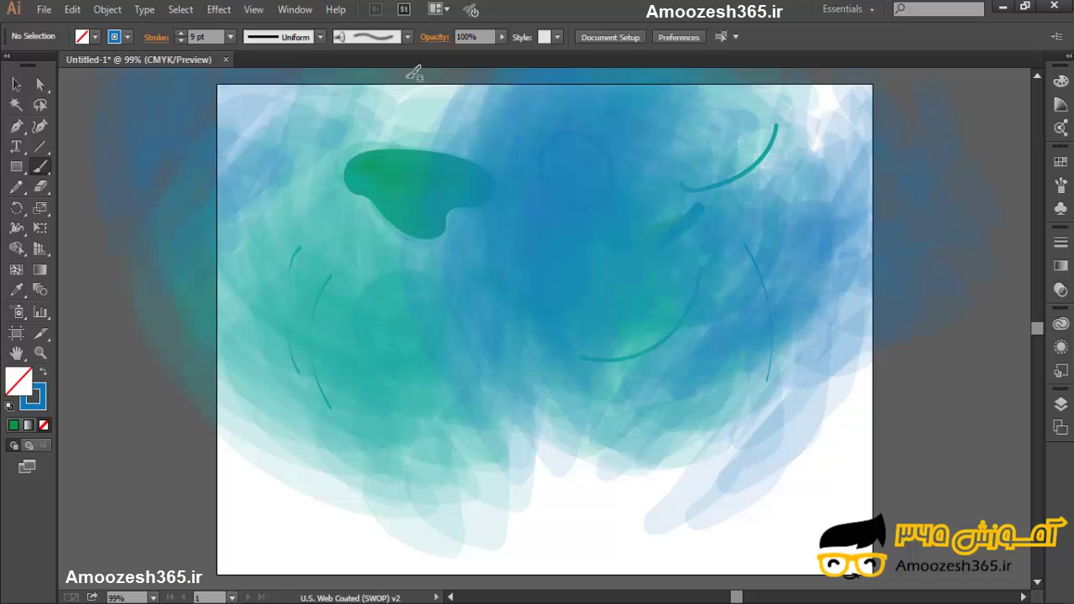
mouse_move(414, 73)
mouse_down()
mouse_move(439, 137)
mouse_move(408, 210)
mouse_move(463, 220)
mouse_up()
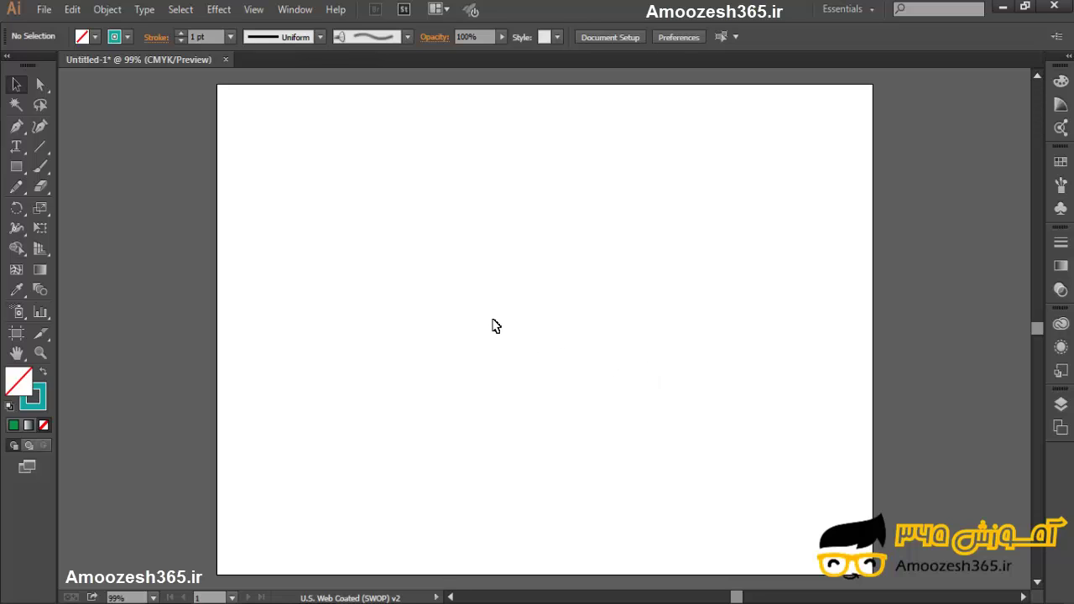
Review the Paintbrush tool's fidelity and stroke options, cancel the dialog, and look over the available brush definitions.
double_click(40, 167)
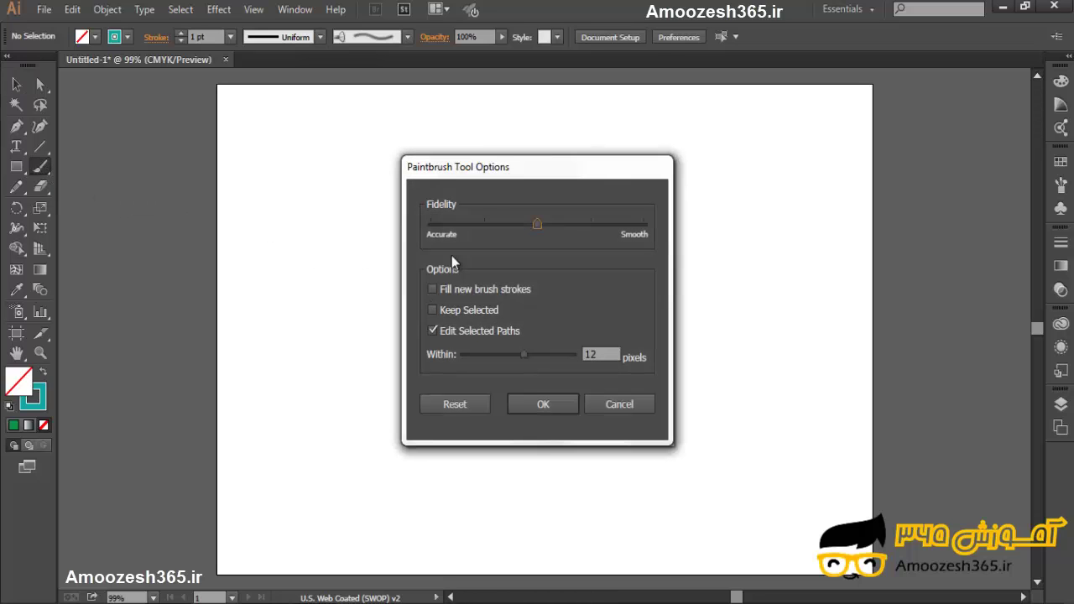
drag(490, 175, 474, 160)
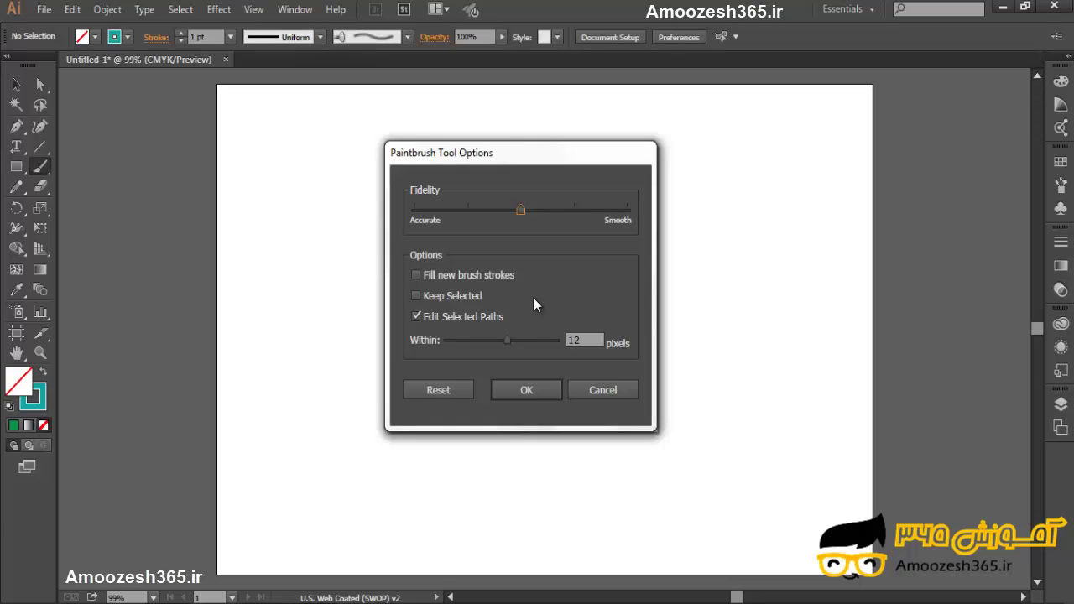
click(601, 391)
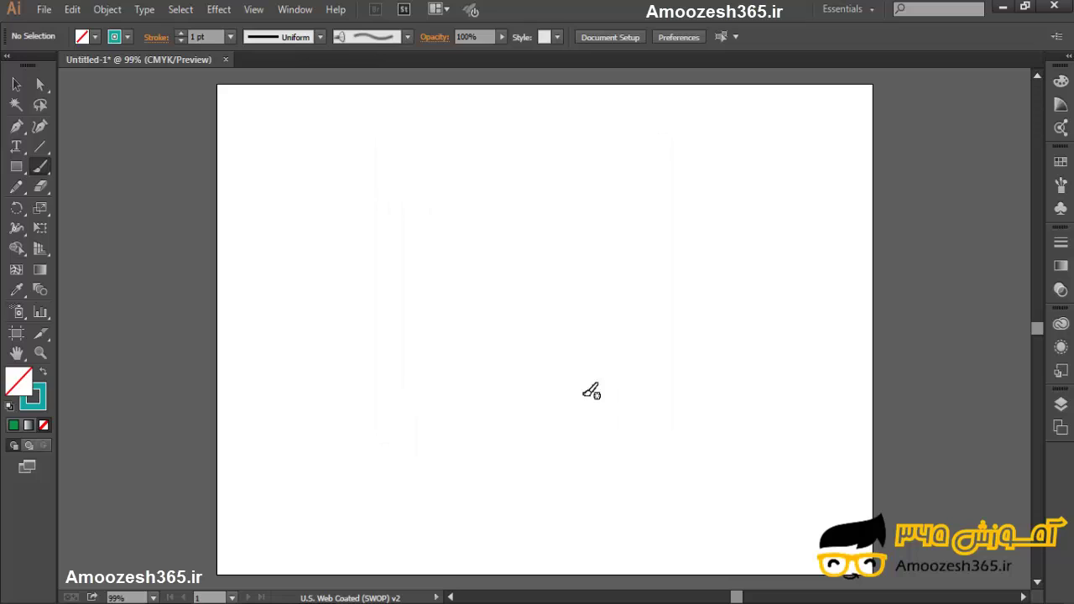
click(407, 37)
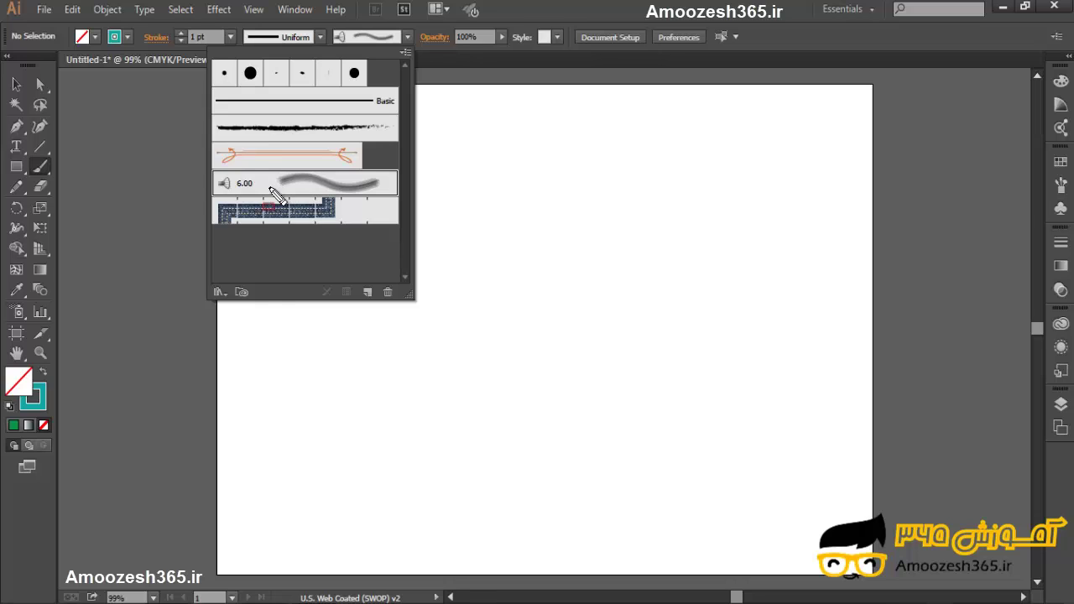
click(225, 307)
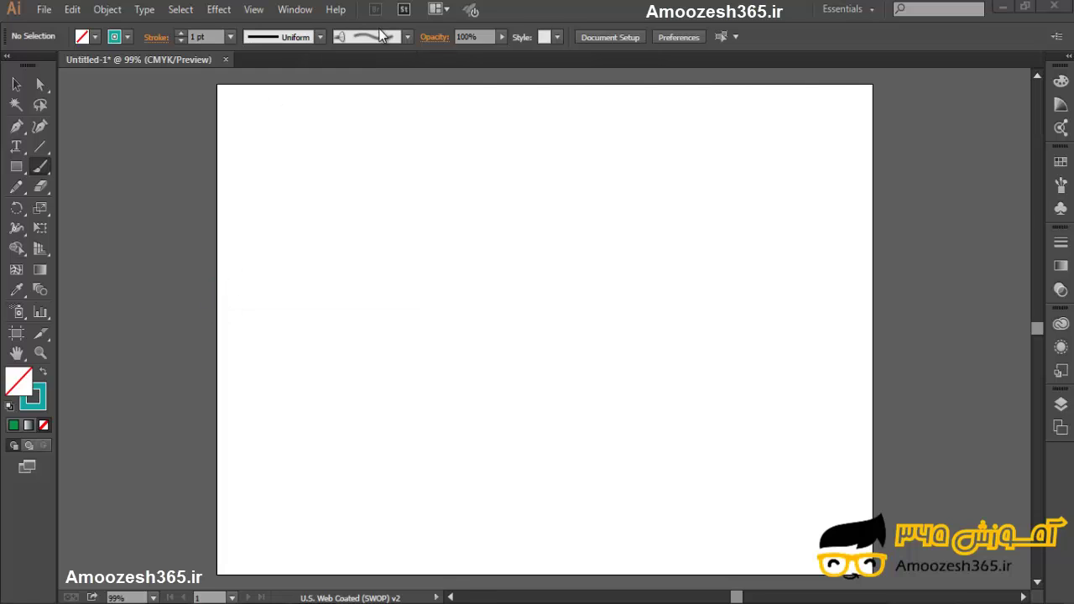
Look through the brush library categories and open the Arrows_Special brush library.
click(406, 38)
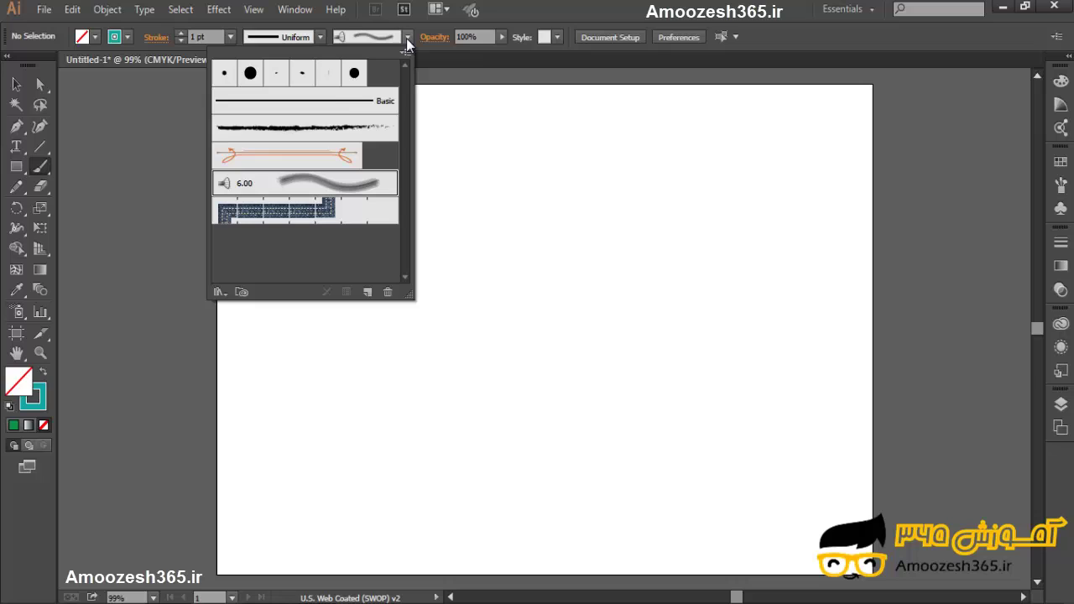
click(225, 293)
mouse_move(297, 338)
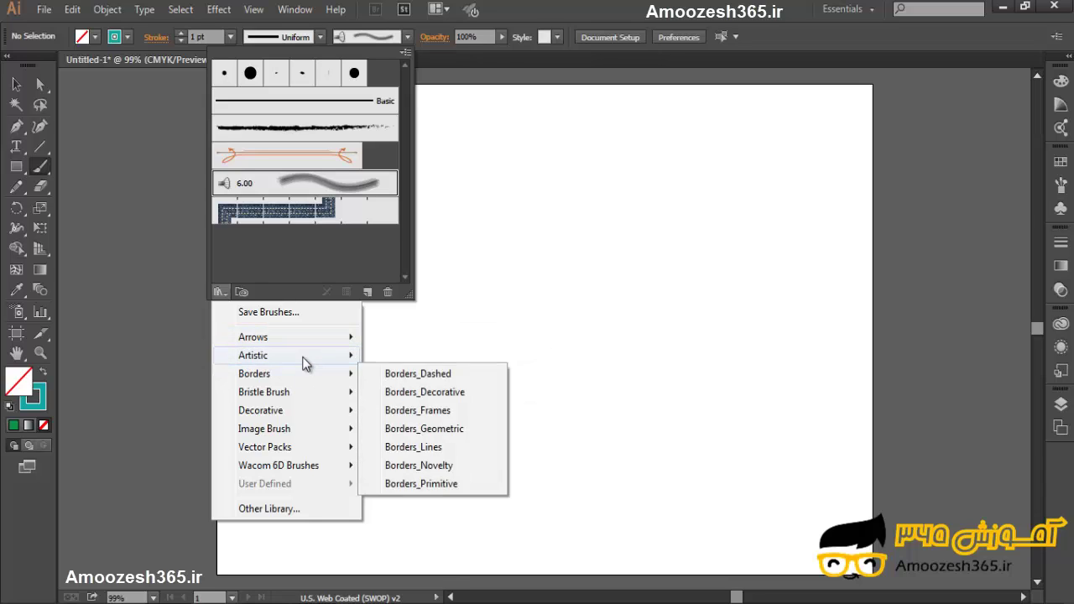
mouse_move(302, 361)
mouse_move(295, 392)
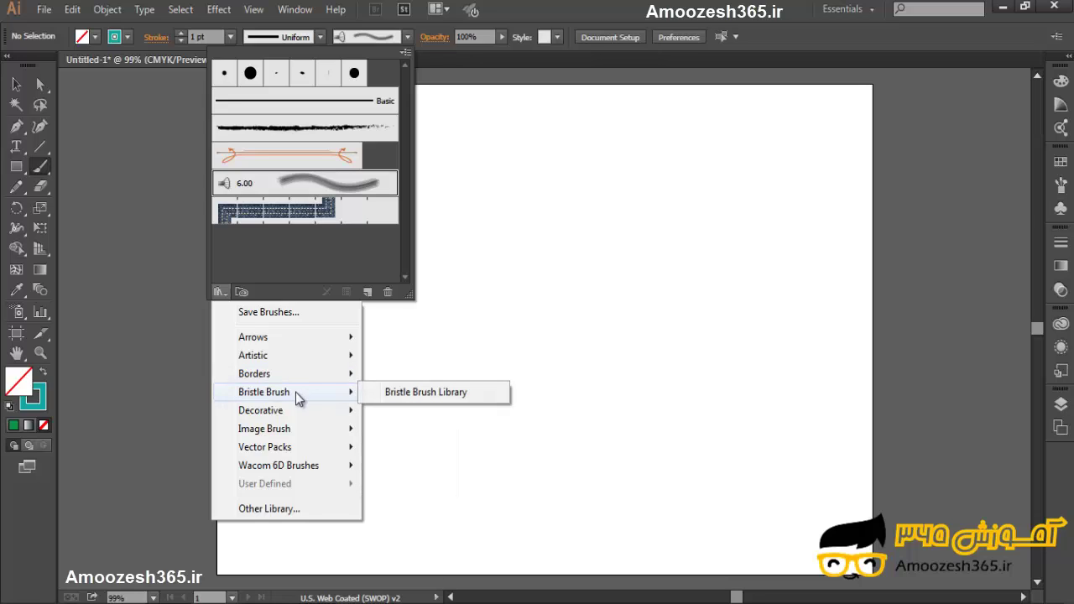
mouse_move(319, 429)
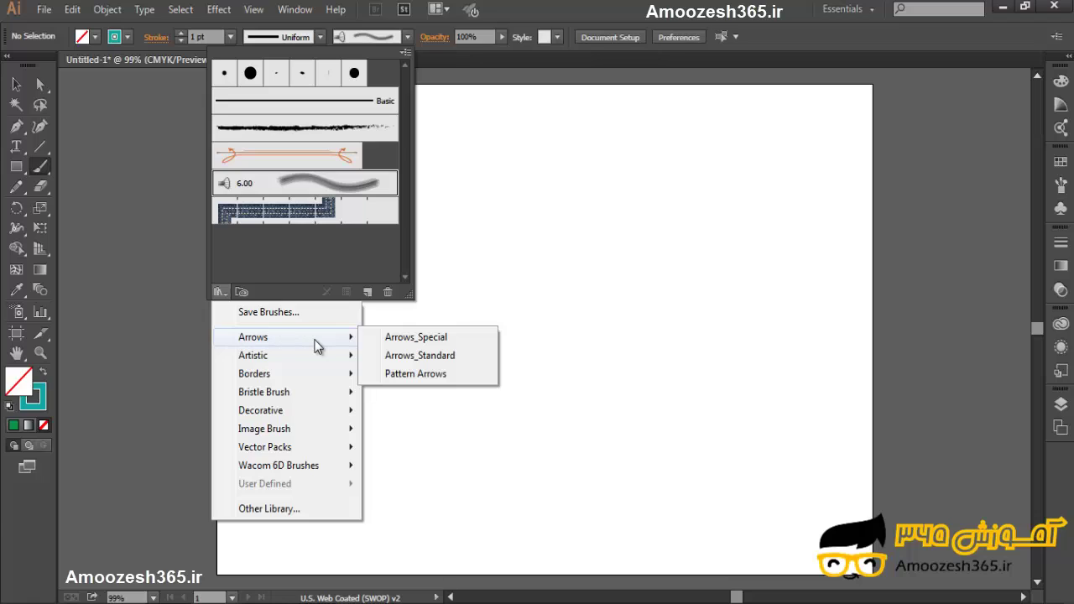
click(398, 339)
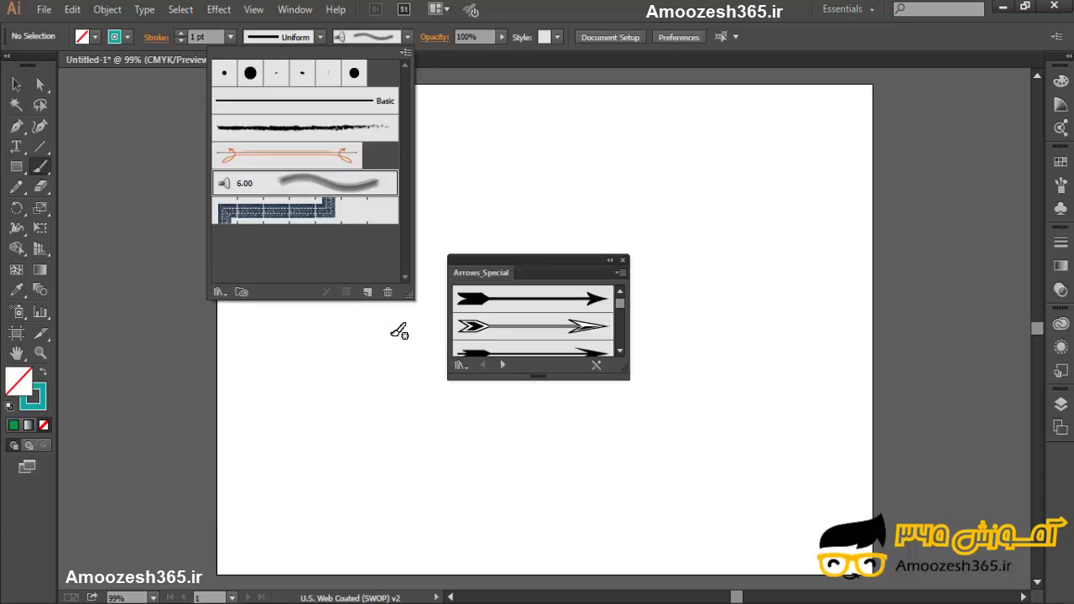
Move the Arrows_Special library to the artboard's upper-right corner and lengthen it so about nine brushes show.
click(537, 189)
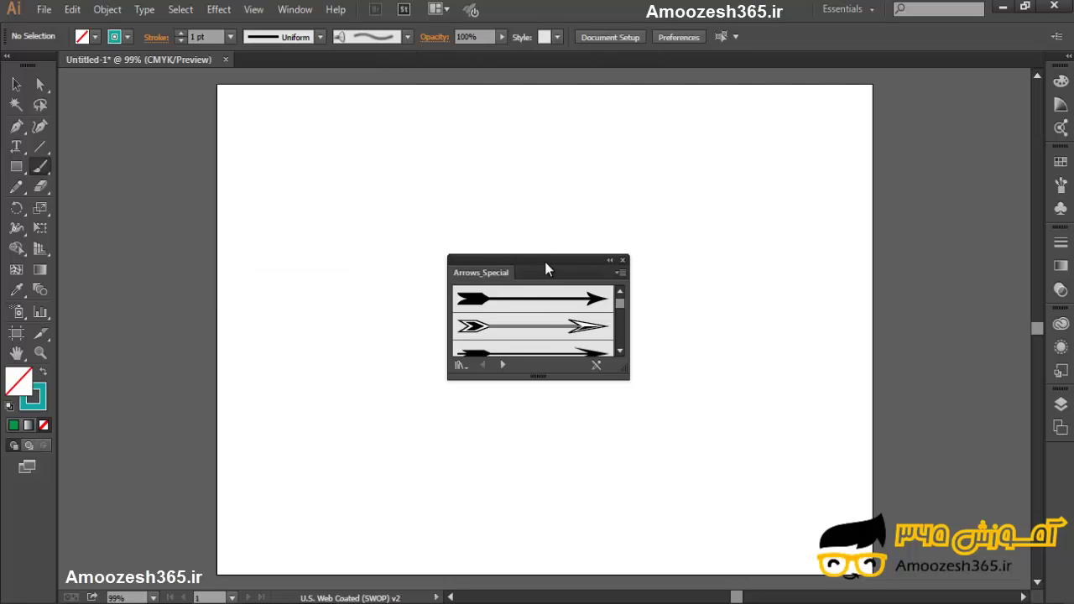
drag(545, 266, 784, 110)
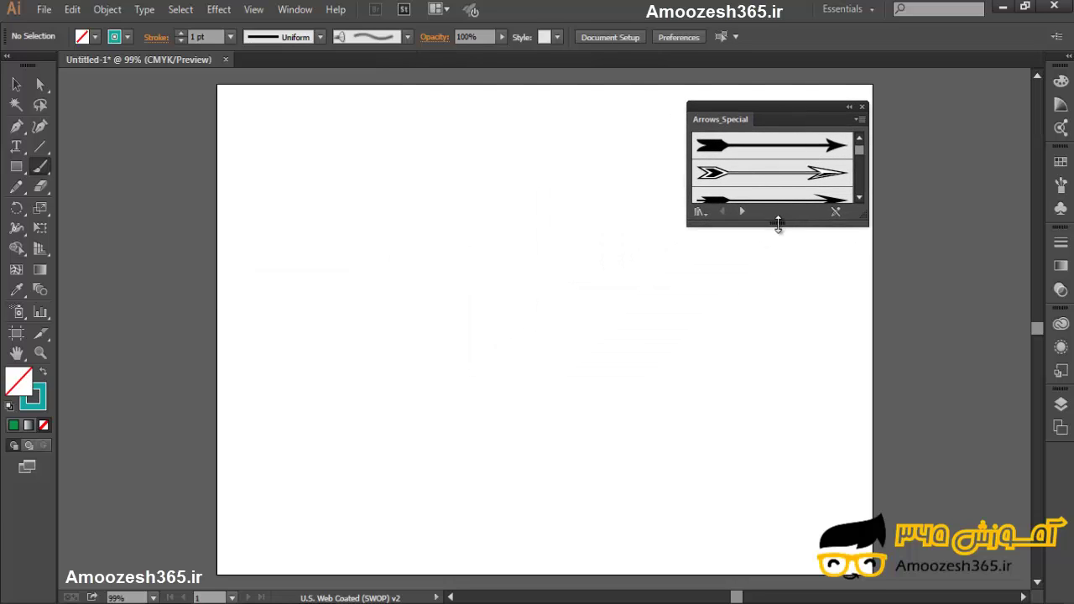
drag(778, 224, 781, 257)
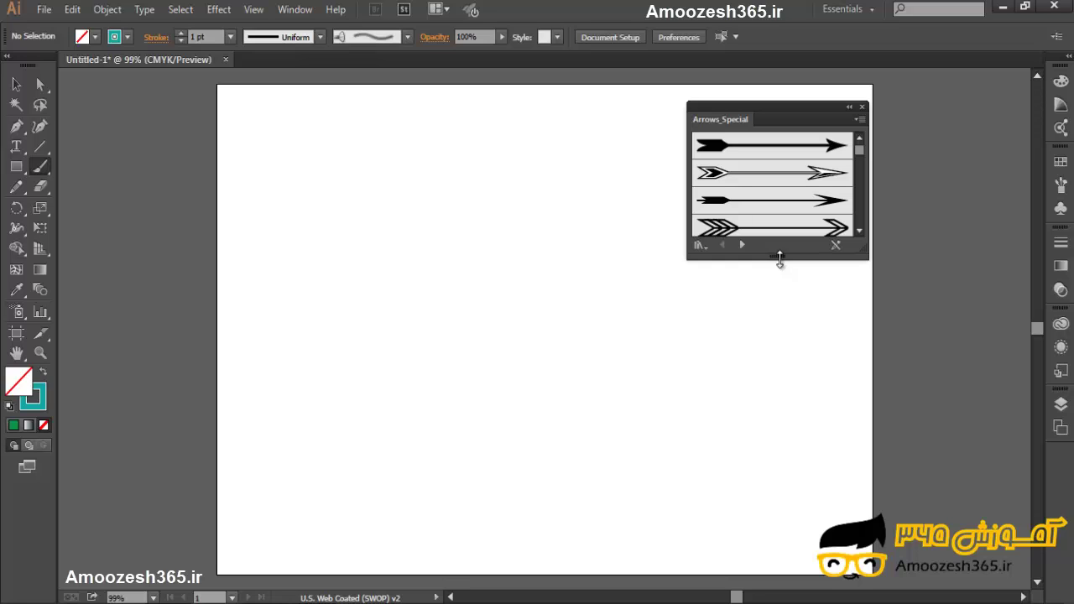
mouse_move(780, 260)
mouse_down()
mouse_move(775, 425)
mouse_move(777, 409)
mouse_up()
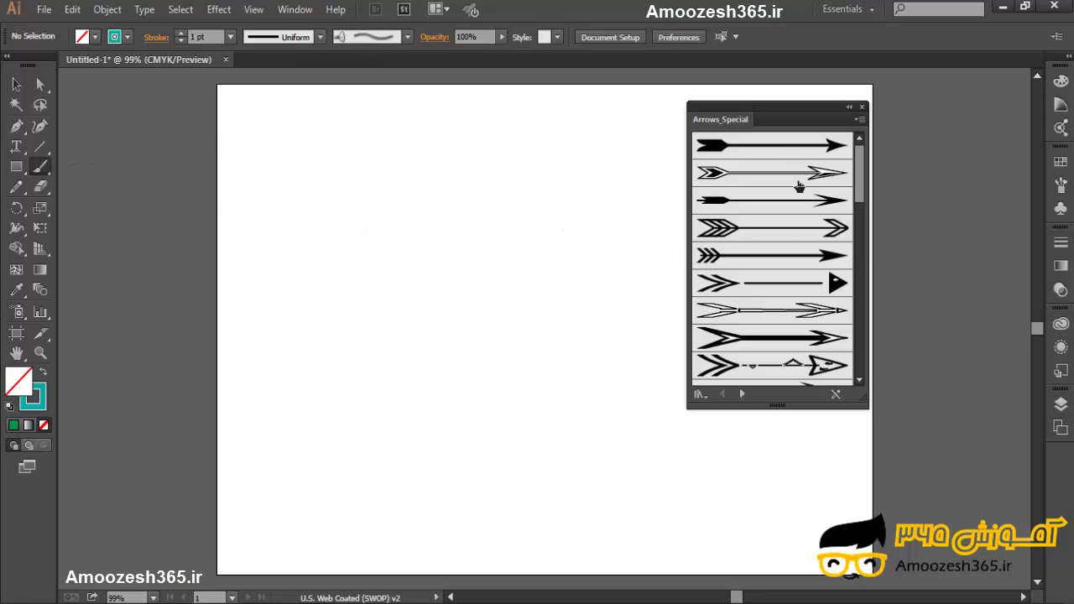
Paint three curved arrows in the artboard's upper-left area, each with a different Arrows_Special brush: triple-chevron tail, thin outlined arrow, and patterned triangular head.
click(773, 235)
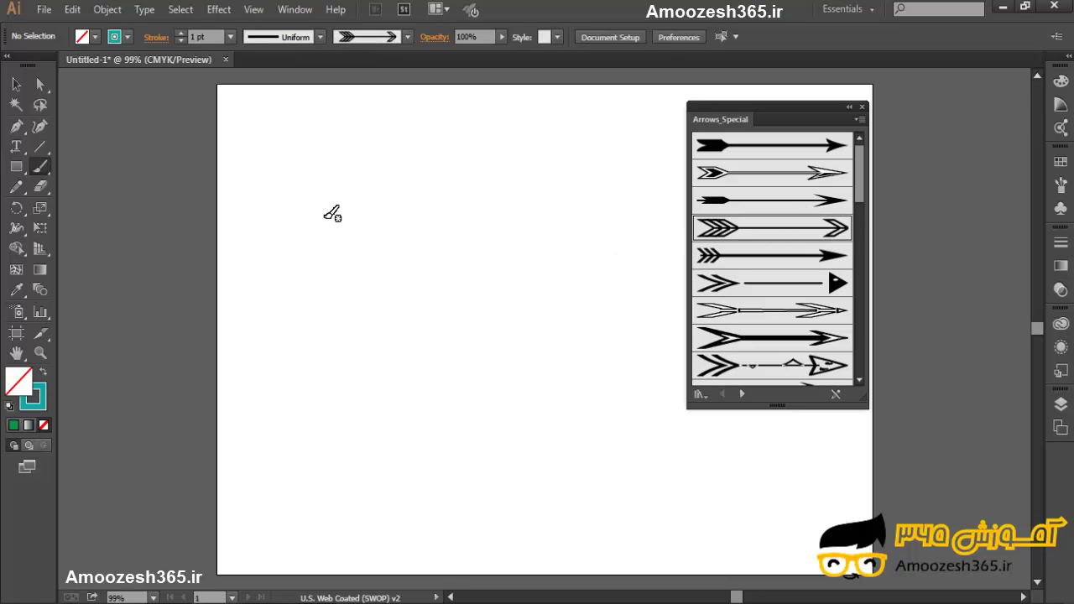
mouse_move(326, 218)
mouse_down()
mouse_move(376, 187)
mouse_move(445, 179)
mouse_move(495, 201)
mouse_up()
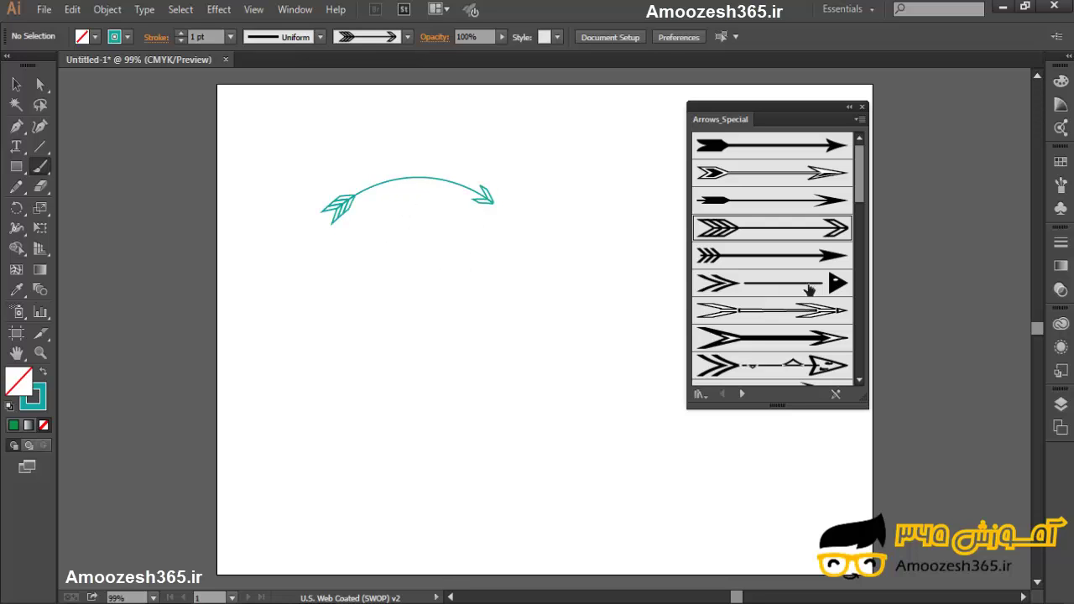
click(804, 315)
mouse_move(501, 224)
mouse_down()
mouse_move(415, 237)
mouse_move(356, 285)
mouse_up()
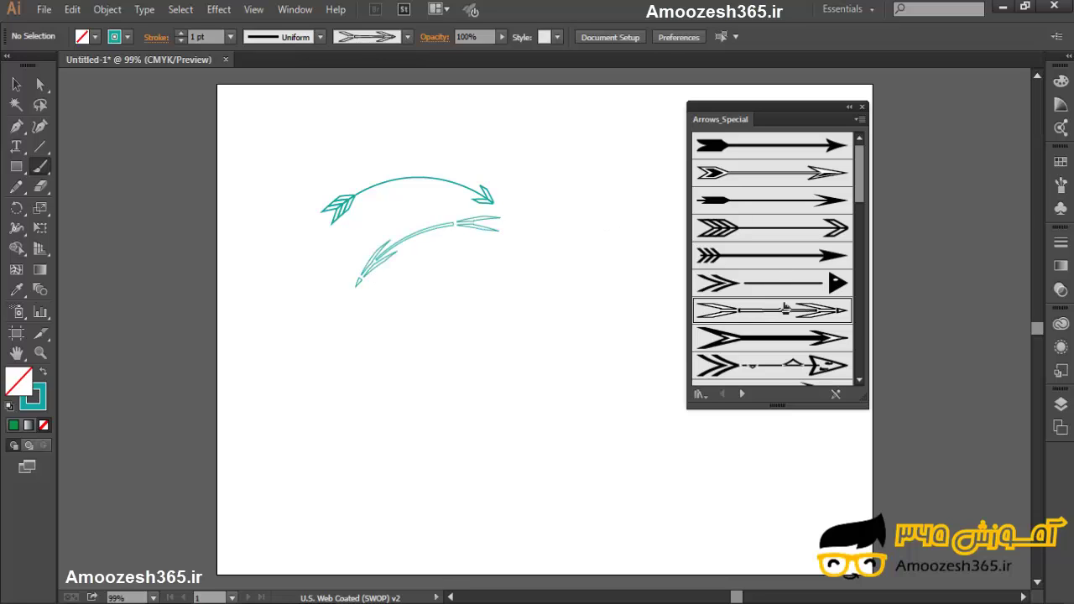
click(793, 376)
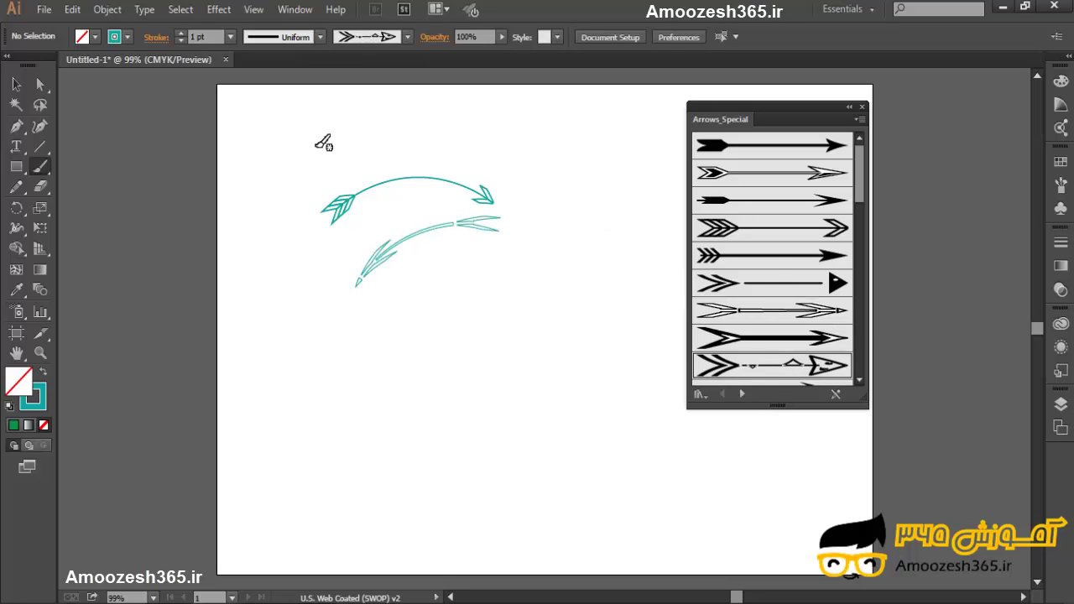
mouse_move(317, 145)
mouse_down()
mouse_move(361, 127)
mouse_move(500, 137)
mouse_up()
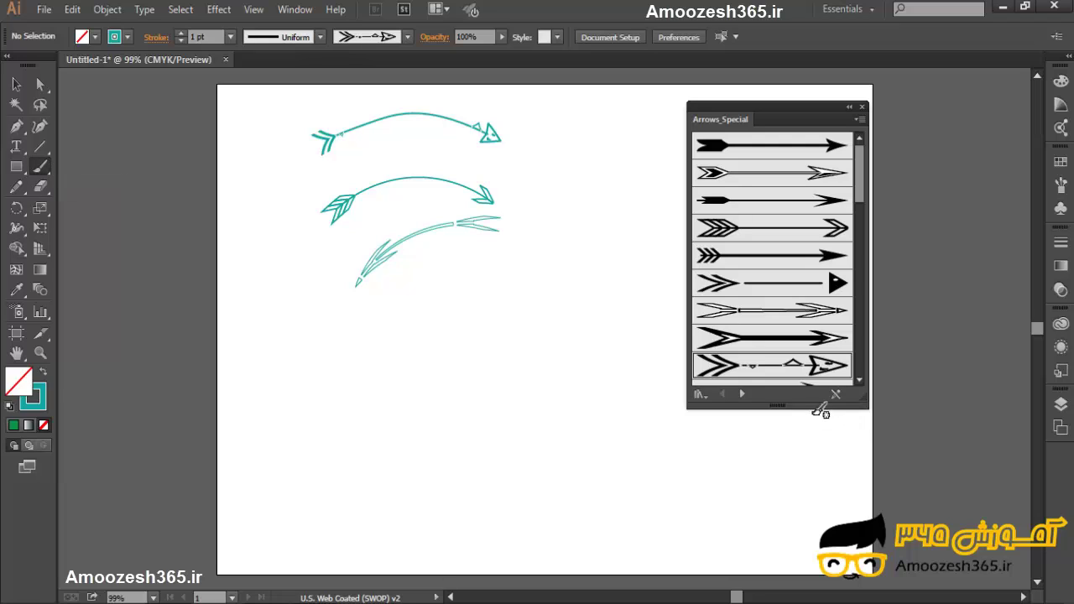
Load the Arrows_Standard library and paint a curved arrow below the others with the thick notched-tail arrow brush.
click(742, 395)
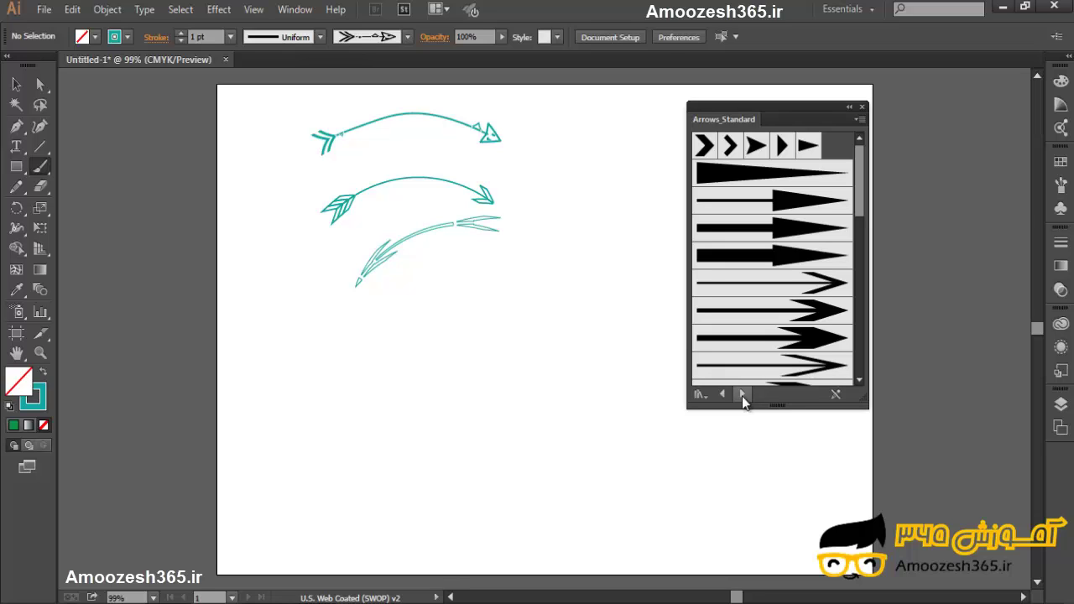
drag(862, 203, 864, 382)
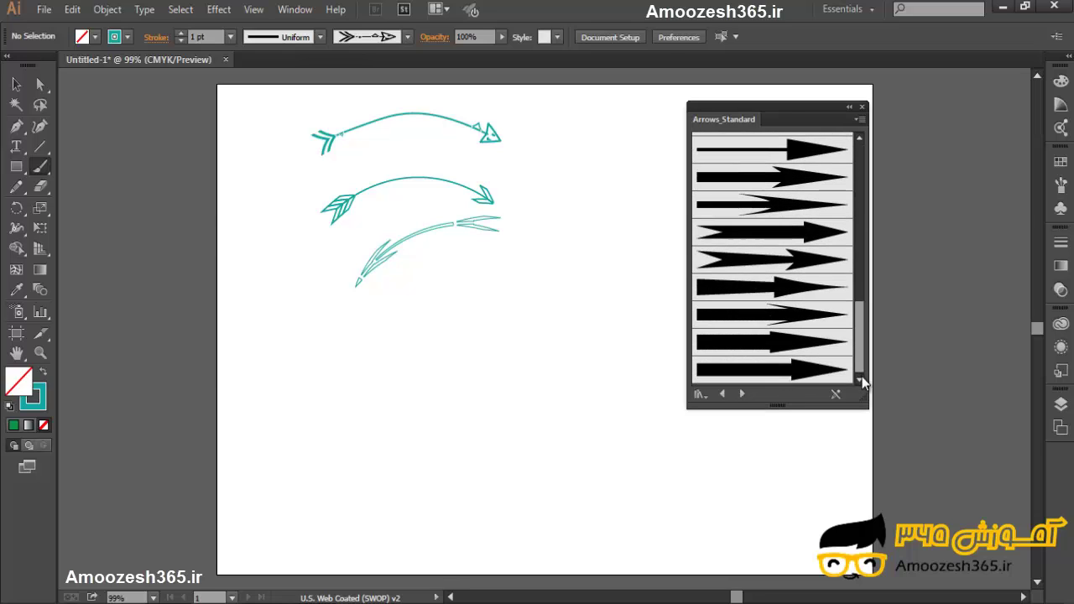
click(778, 231)
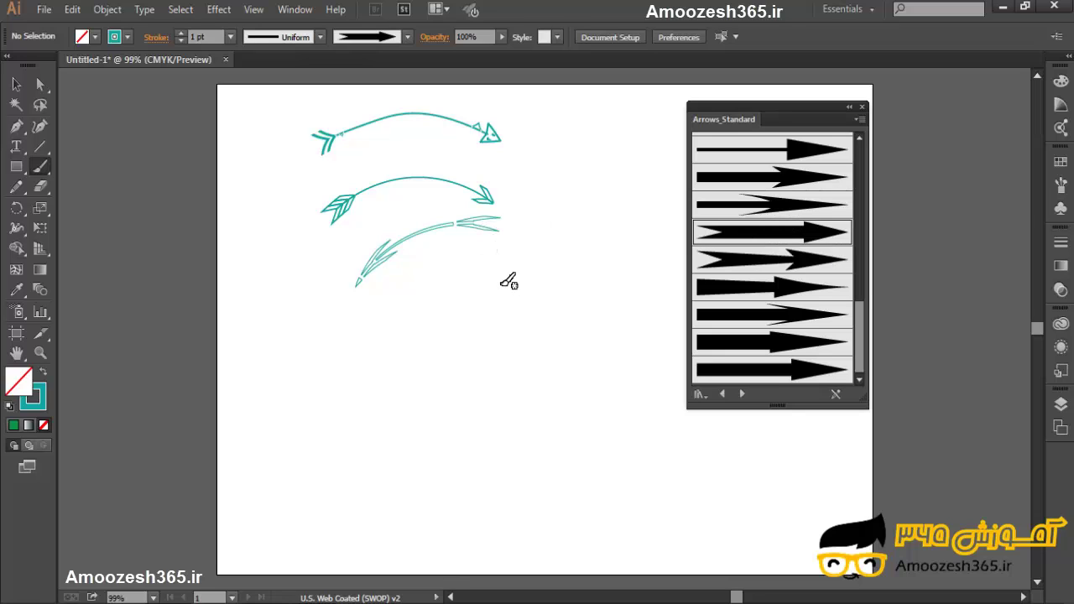
mouse_move(501, 275)
mouse_down()
mouse_move(380, 312)
mouse_move(352, 340)
mouse_up()
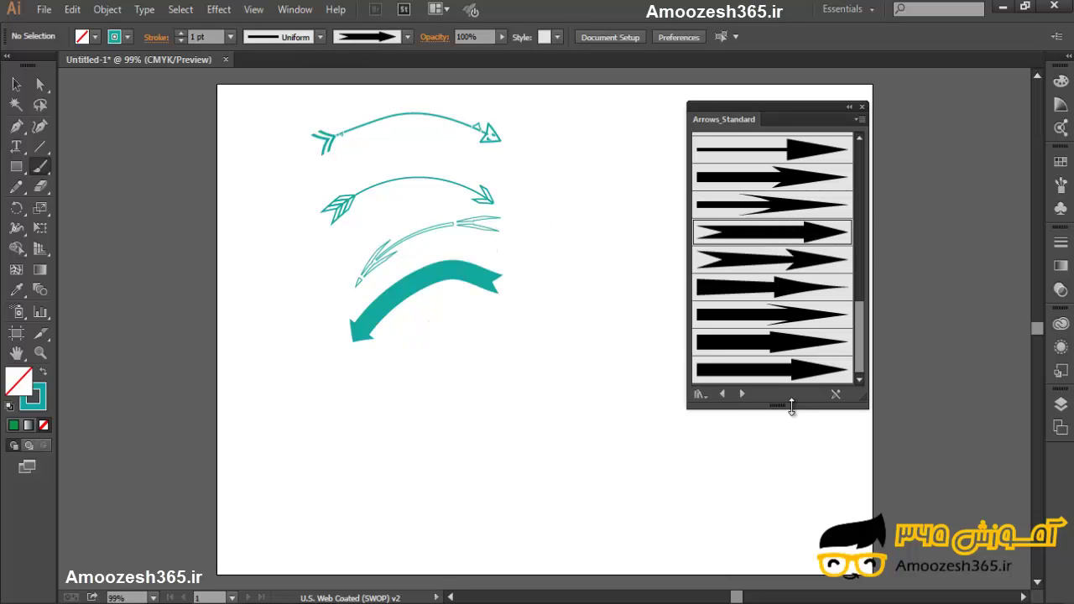
Load the Pattern Arrows library and paint two curved arrows with the black ornamental scroll brush, raising the stroke weight to 6 pt for the second.
click(743, 395)
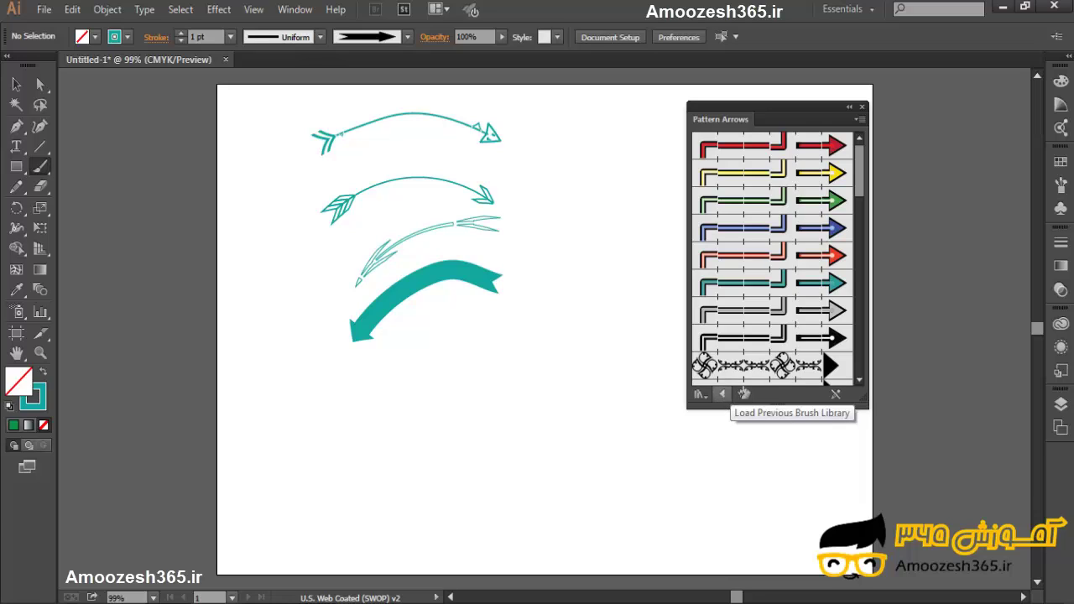
click(775, 369)
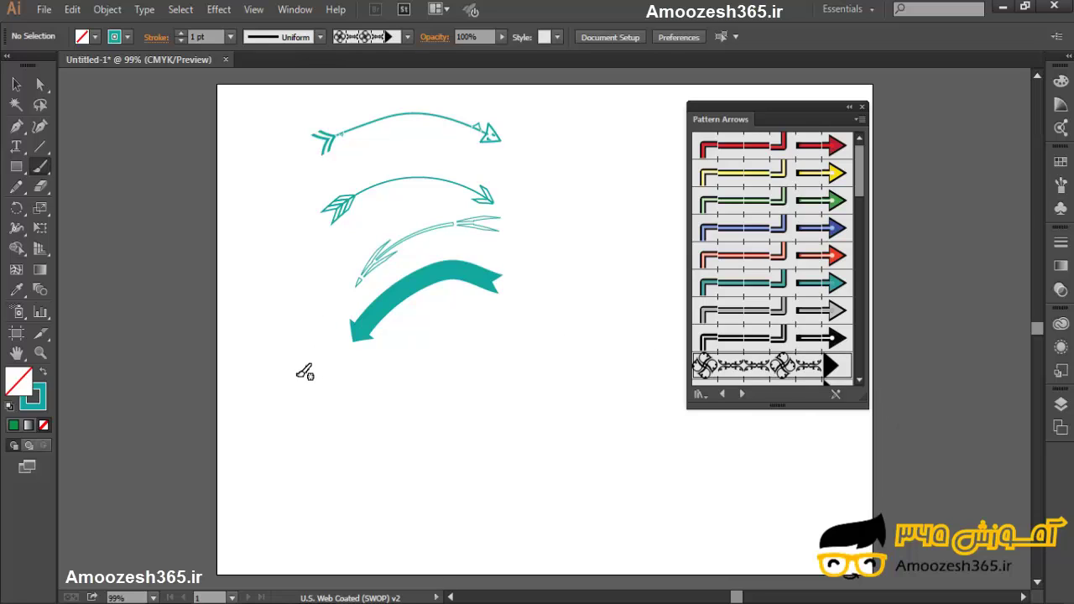
mouse_move(285, 384)
mouse_down()
mouse_move(334, 376)
mouse_move(455, 415)
mouse_up()
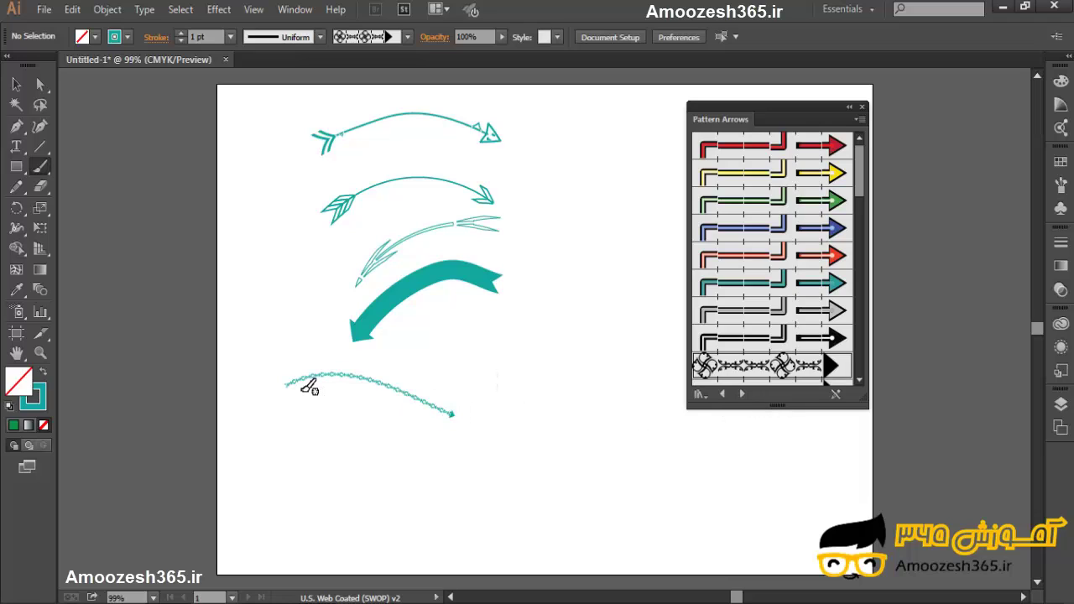
click(183, 32)
mouse_move(446, 350)
mouse_down()
mouse_move(593, 318)
mouse_move(632, 336)
mouse_up()
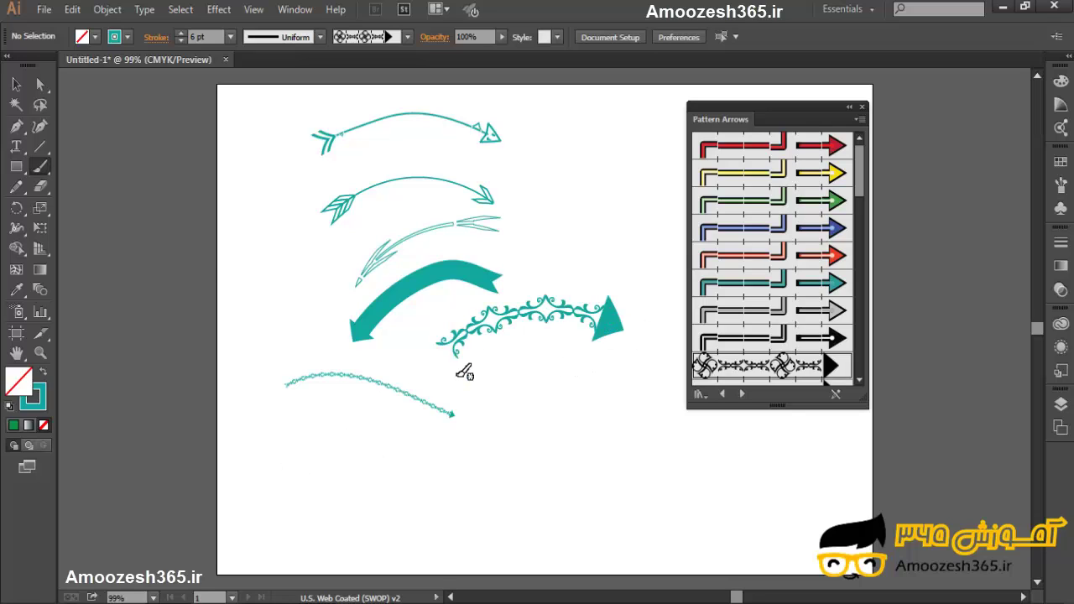
Load the Artistic_Calligraphic library and paint three curved strokes with the 30 pt. Oval, 50 pt. Flat and 40 pt. Flat brushes.
click(859, 380)
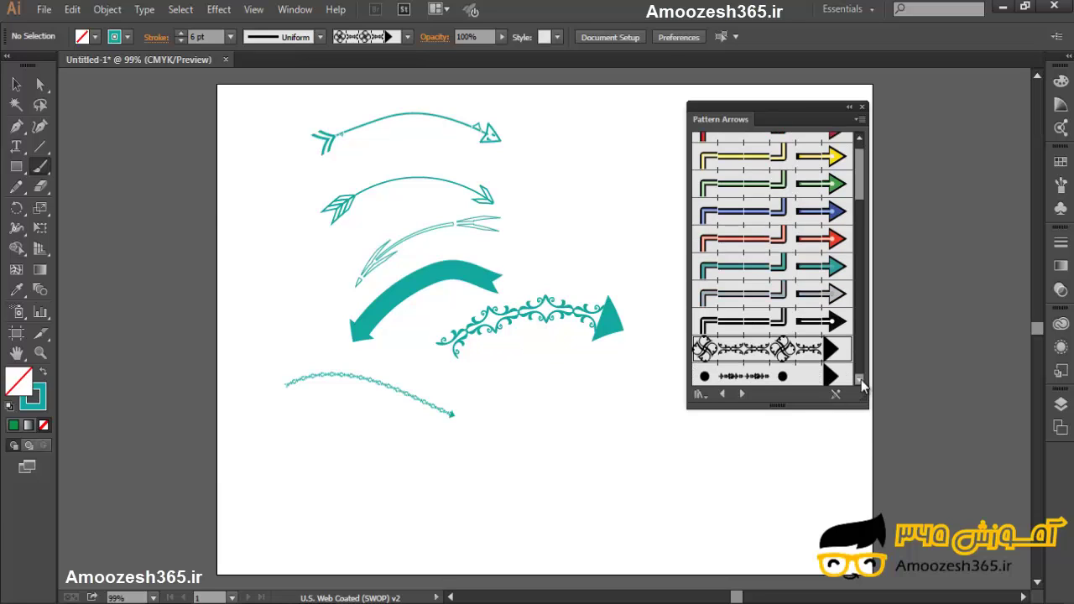
click(860, 380)
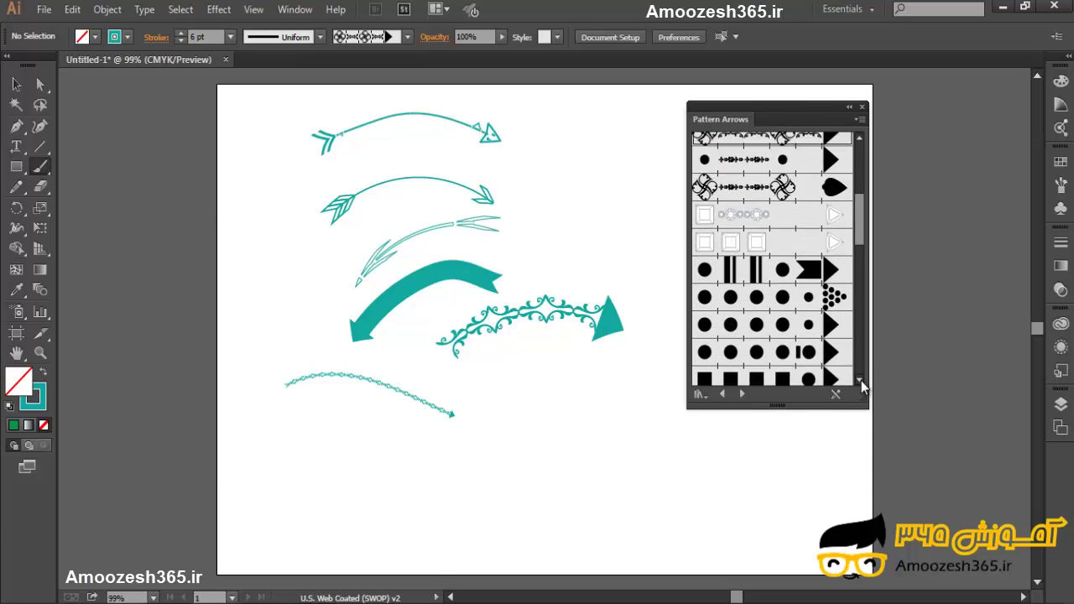
click(859, 380)
click(860, 380)
click(859, 380)
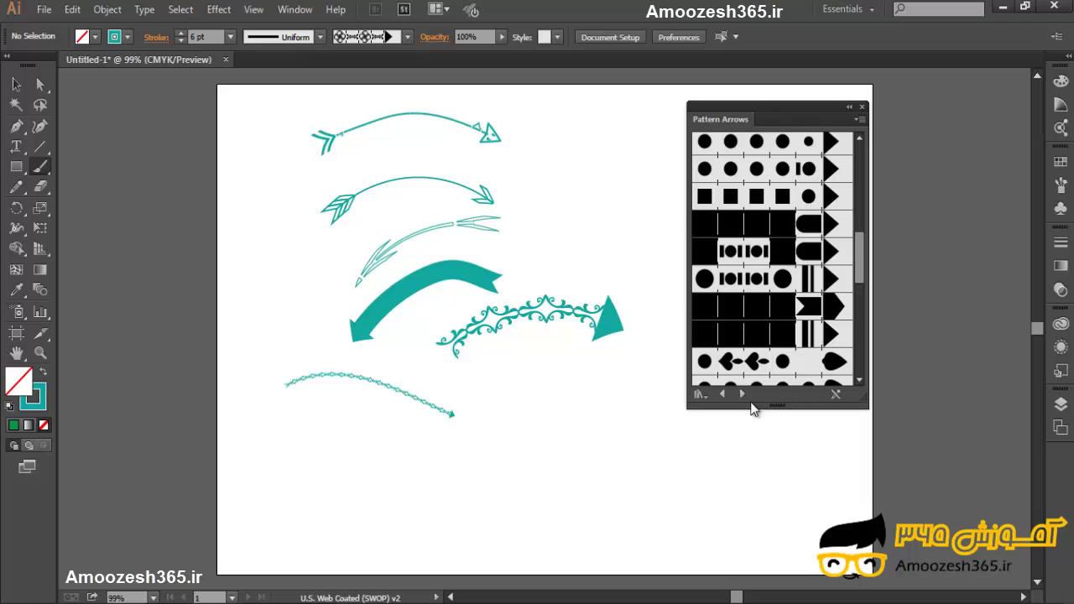
click(744, 393)
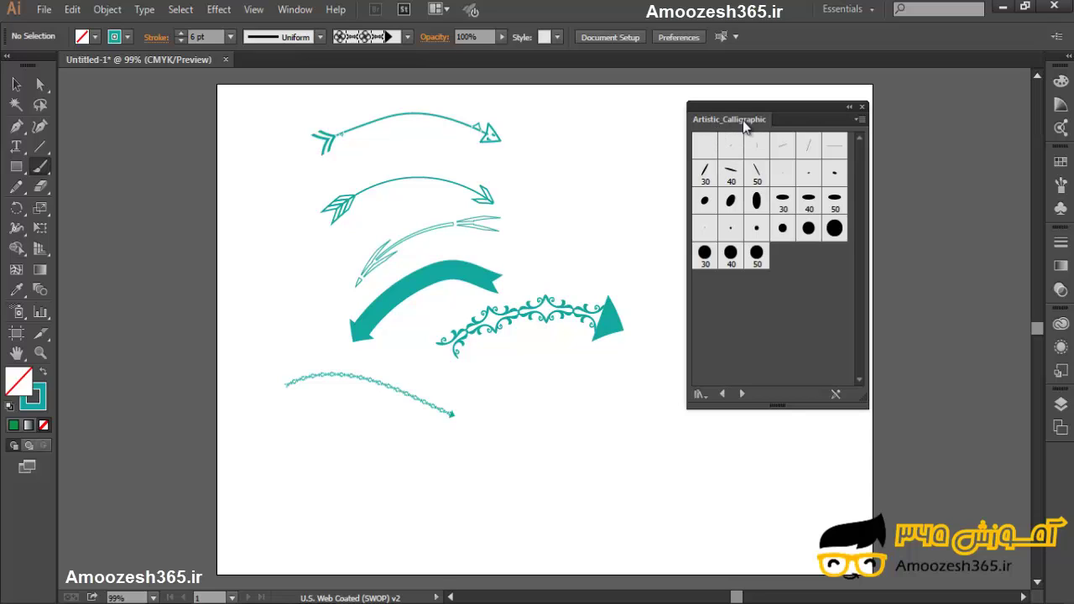
click(782, 202)
drag(625, 380, 535, 446)
click(756, 174)
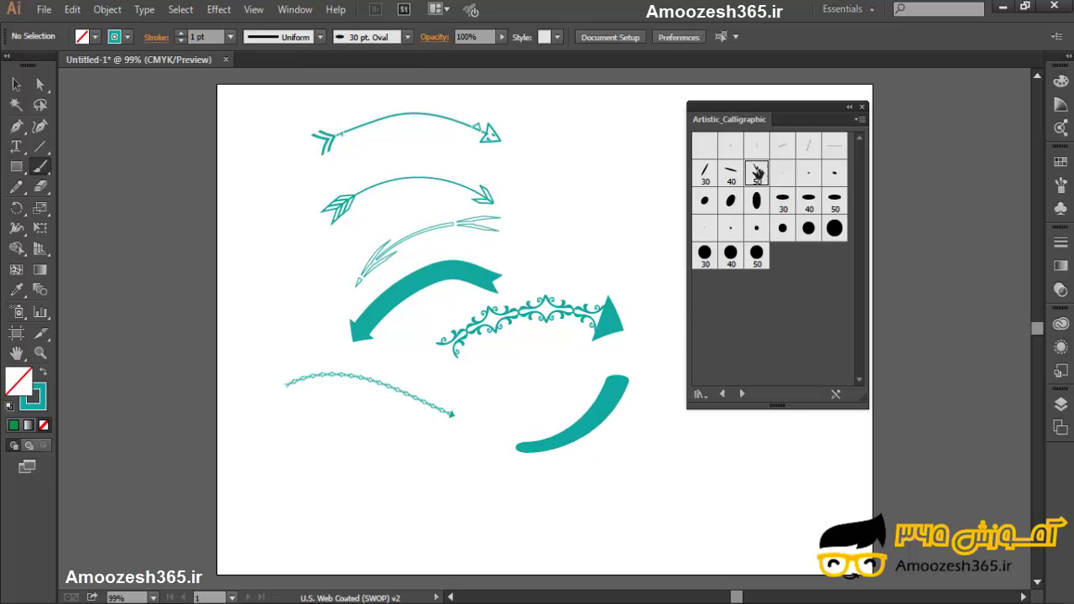
mouse_move(558, 165)
mouse_down()
mouse_move(564, 191)
mouse_move(565, 261)
mouse_up()
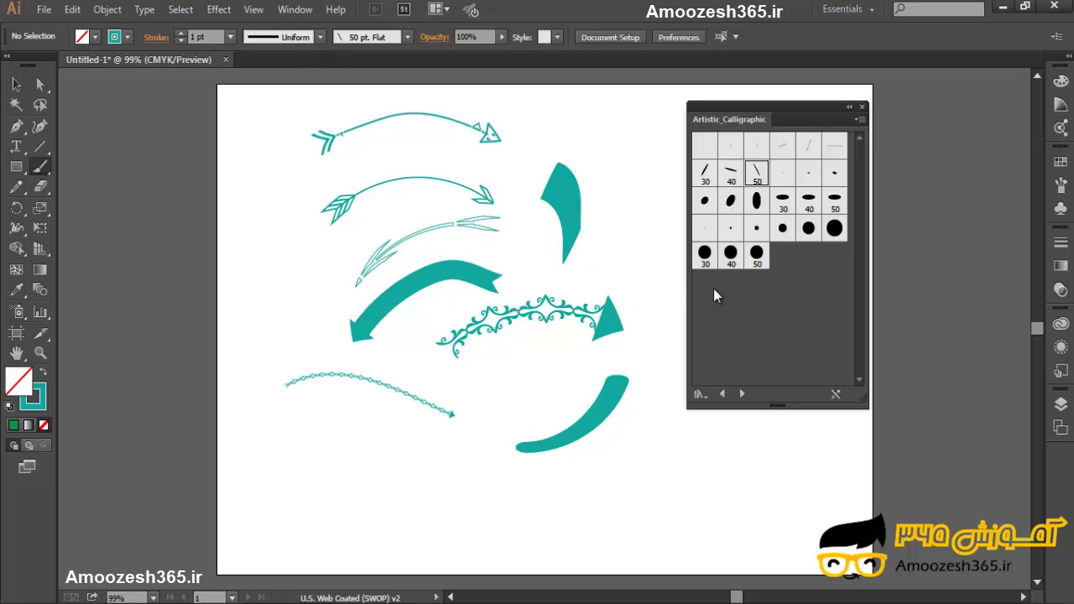
click(731, 172)
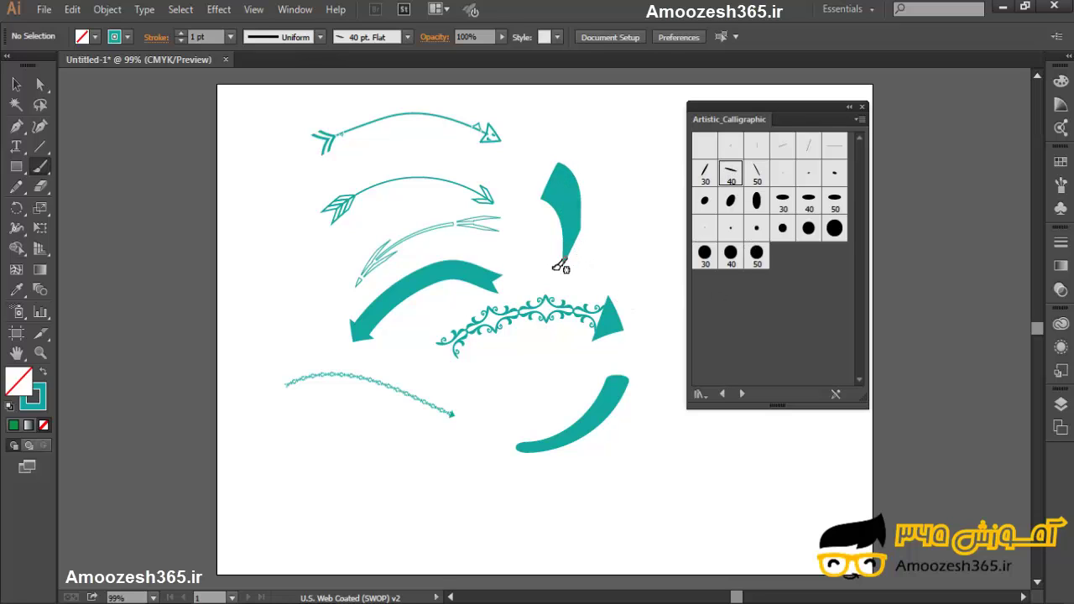
mouse_move(615, 139)
mouse_down()
mouse_move(550, 146)
mouse_move(518, 165)
mouse_up()
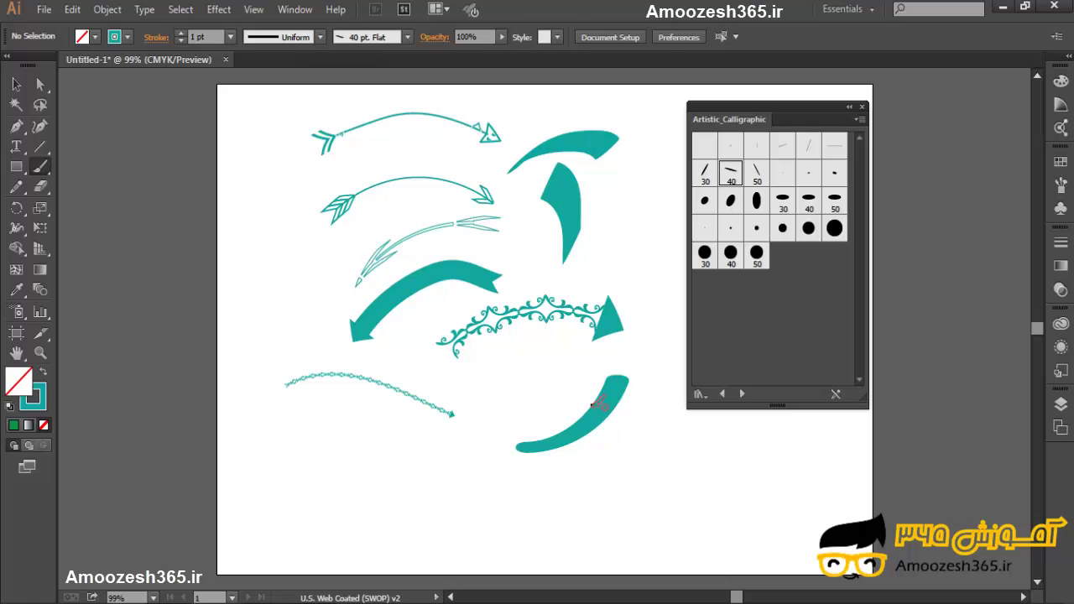
Load the Artistic_ChalkCharcoalPencil library and paint overlapping strokes with the Chalk brush below the ornamental arrow.
click(742, 394)
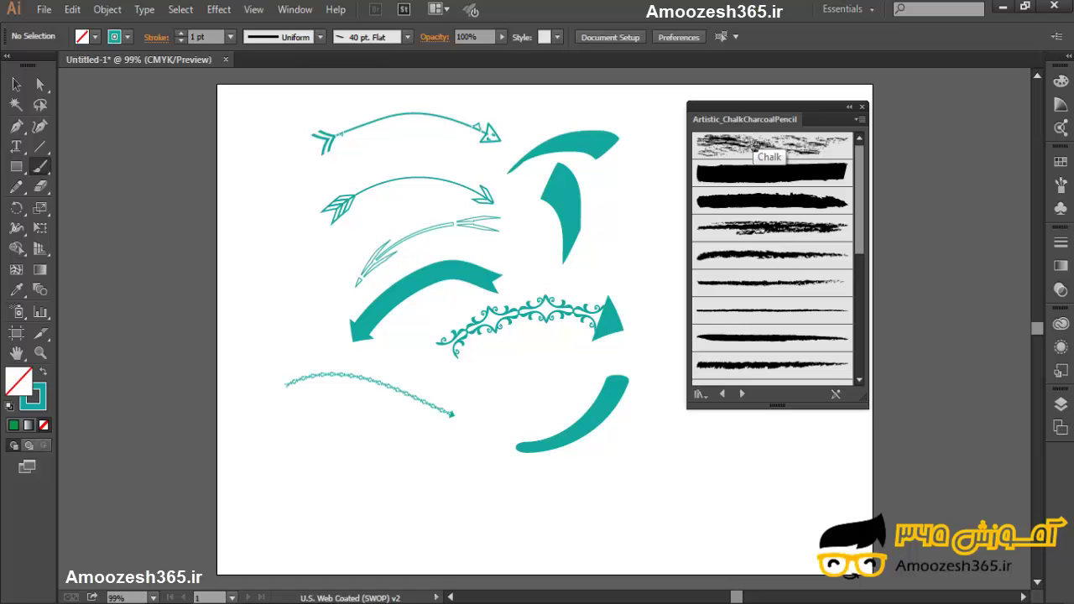
click(753, 145)
drag(558, 354, 505, 422)
mouse_move(523, 356)
mouse_down()
mouse_move(551, 401)
mouse_move(550, 365)
mouse_move(492, 426)
mouse_up()
mouse_move(546, 343)
mouse_down()
mouse_move(569, 381)
mouse_move(524, 446)
mouse_move(480, 464)
mouse_move(477, 505)
mouse_up()
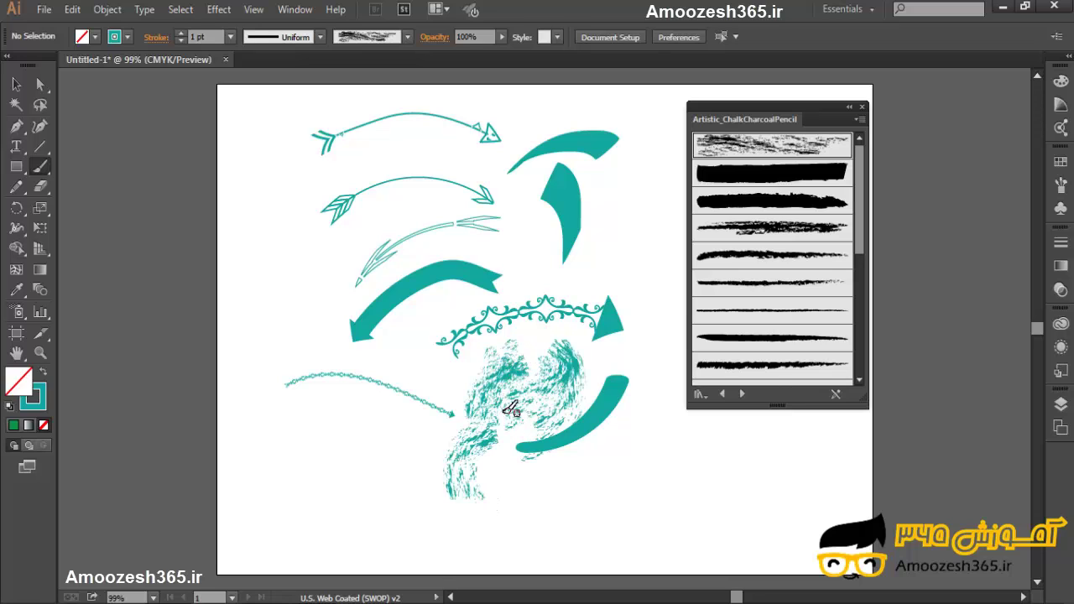
mouse_move(511, 409)
mouse_down()
mouse_move(512, 453)
mouse_move(485, 475)
mouse_move(516, 424)
mouse_move(503, 504)
mouse_up()
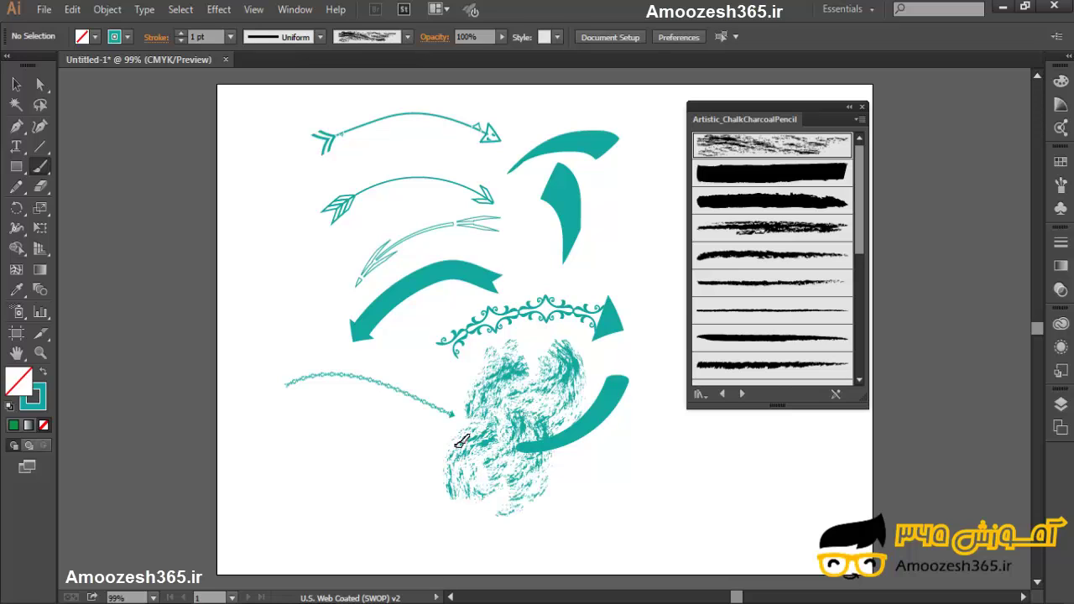
drag(460, 440, 486, 501)
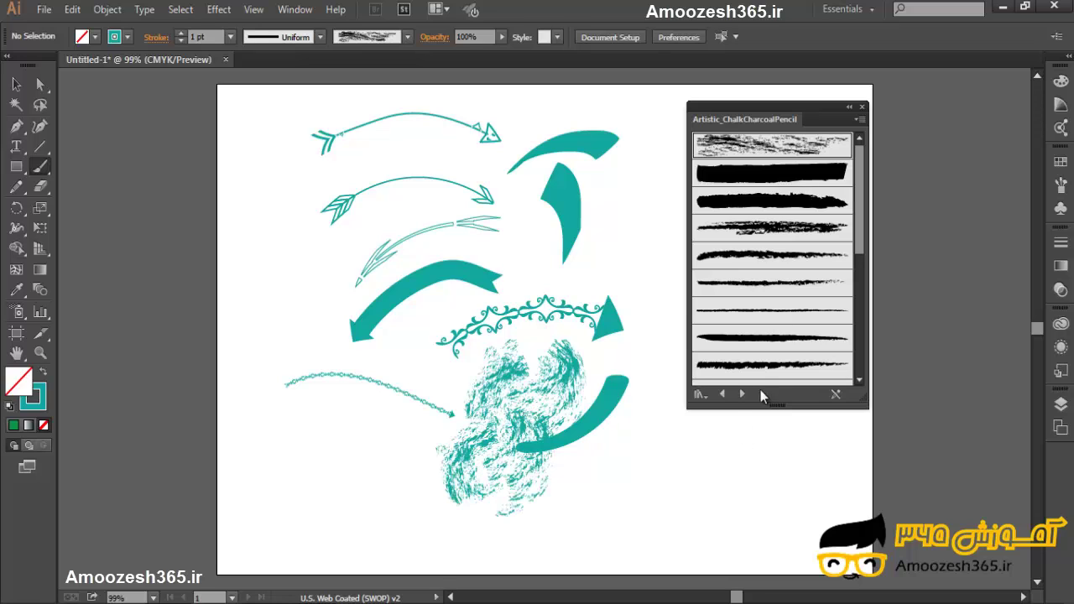
drag(864, 243, 864, 376)
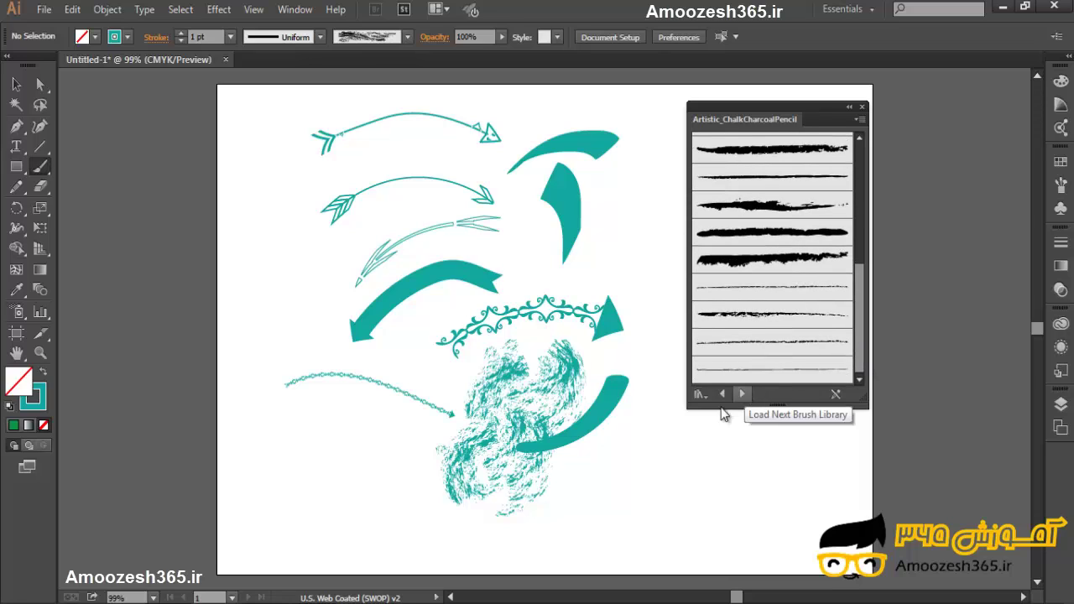
Raise the stroke weight to 4 pt and paint two more overlapping strokes with the Chalk brush over the existing chalk texture.
click(180, 34)
click(180, 33)
mouse_move(473, 366)
mouse_down()
mouse_move(454, 450)
mouse_move(470, 461)
mouse_up()
mouse_move(512, 366)
mouse_down()
mouse_move(449, 431)
mouse_move(484, 516)
mouse_up()
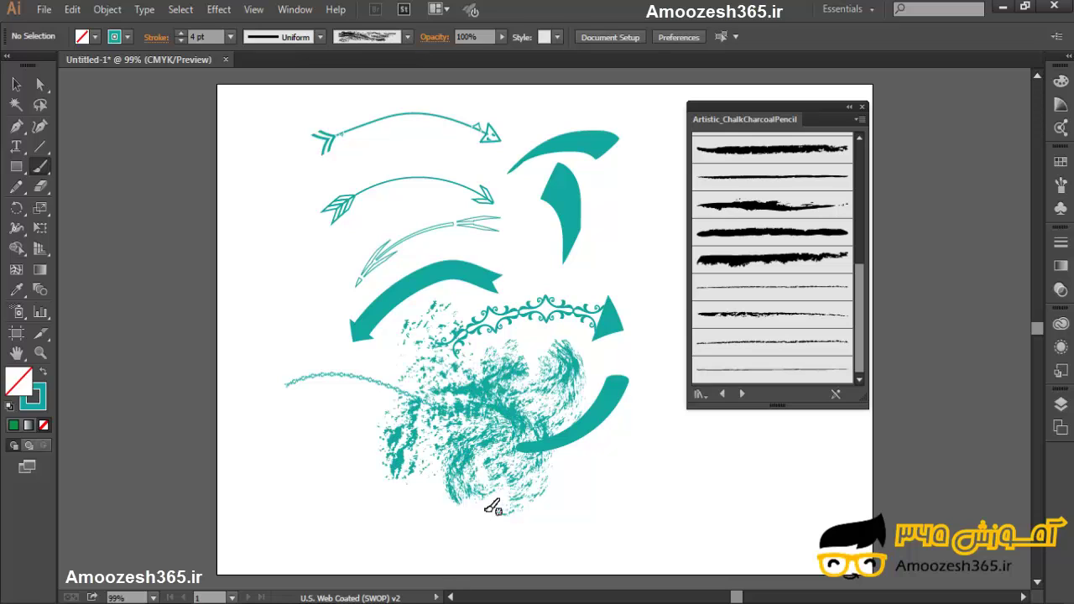
Load the Artistic_ScrollPen library and paint three curved strokes with the wavy-line, parallel-line and dark tapering multi-line brushes.
click(742, 394)
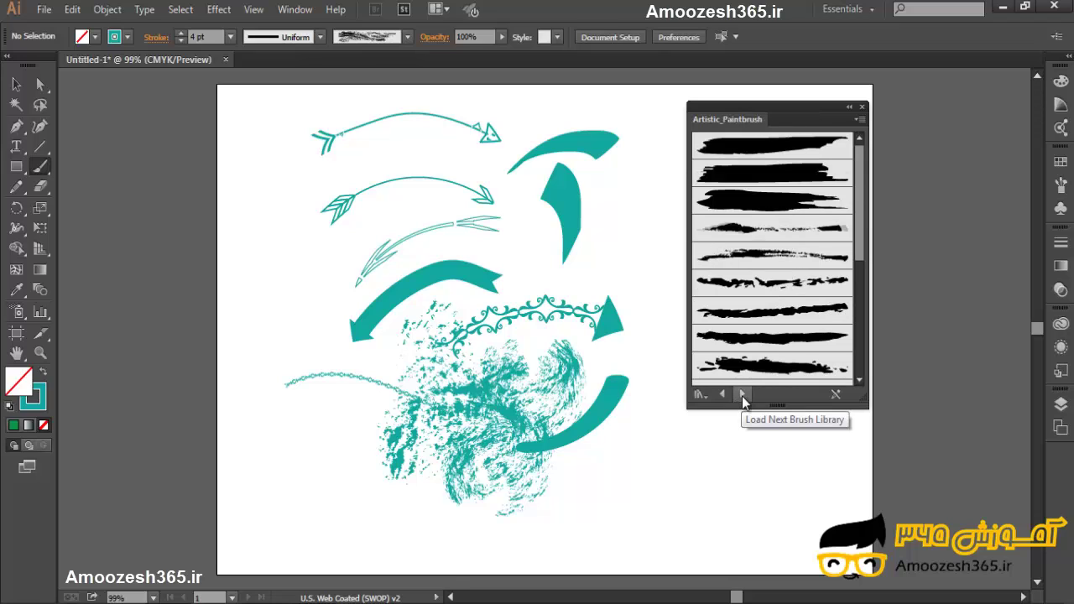
click(741, 395)
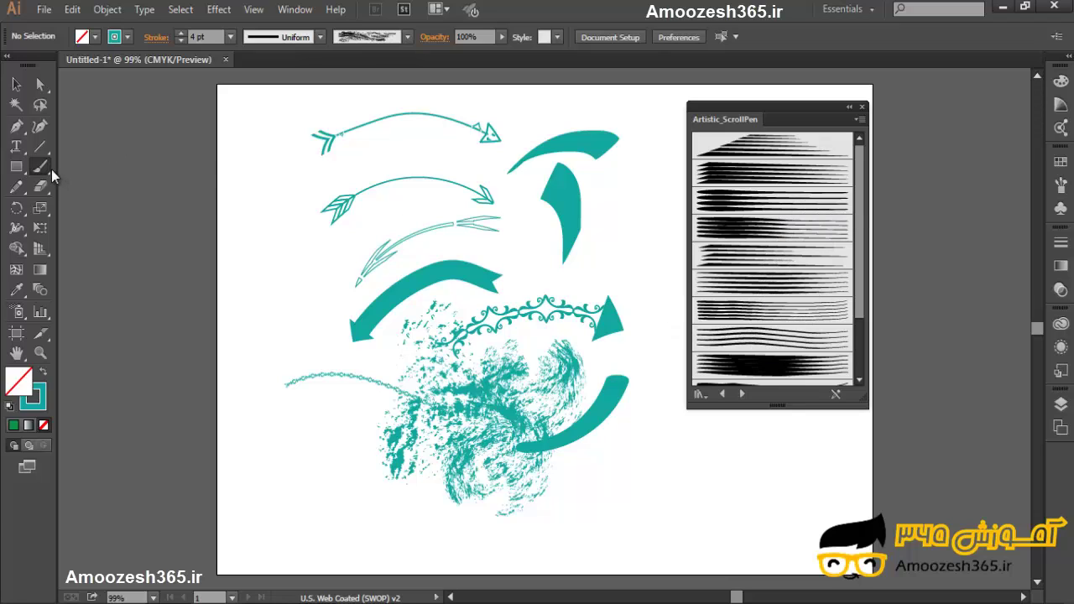
click(763, 344)
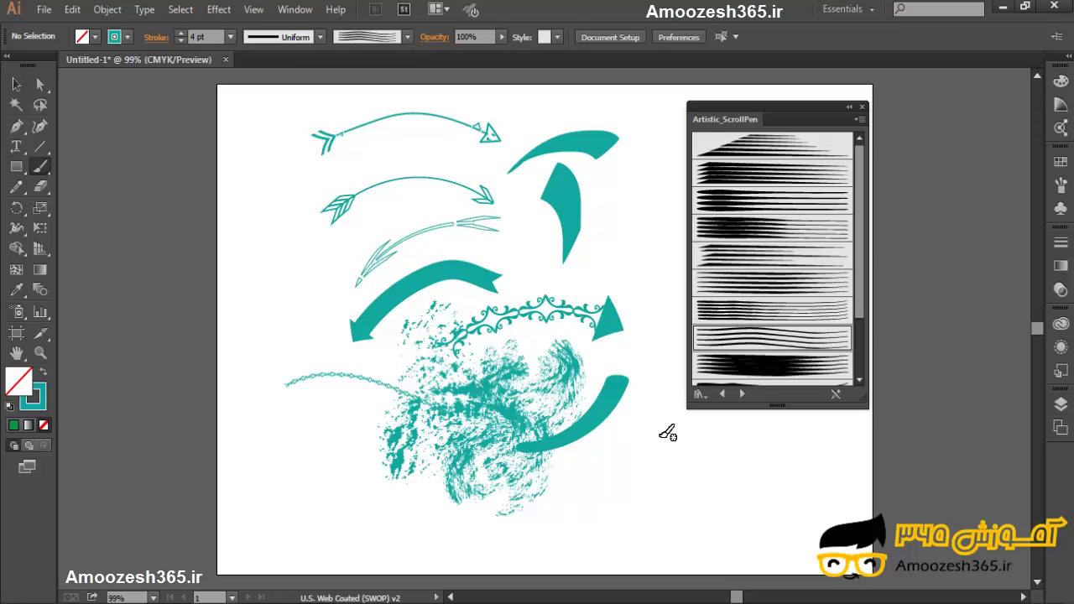
mouse_move(622, 453)
mouse_down()
mouse_move(647, 445)
mouse_move(742, 508)
mouse_up()
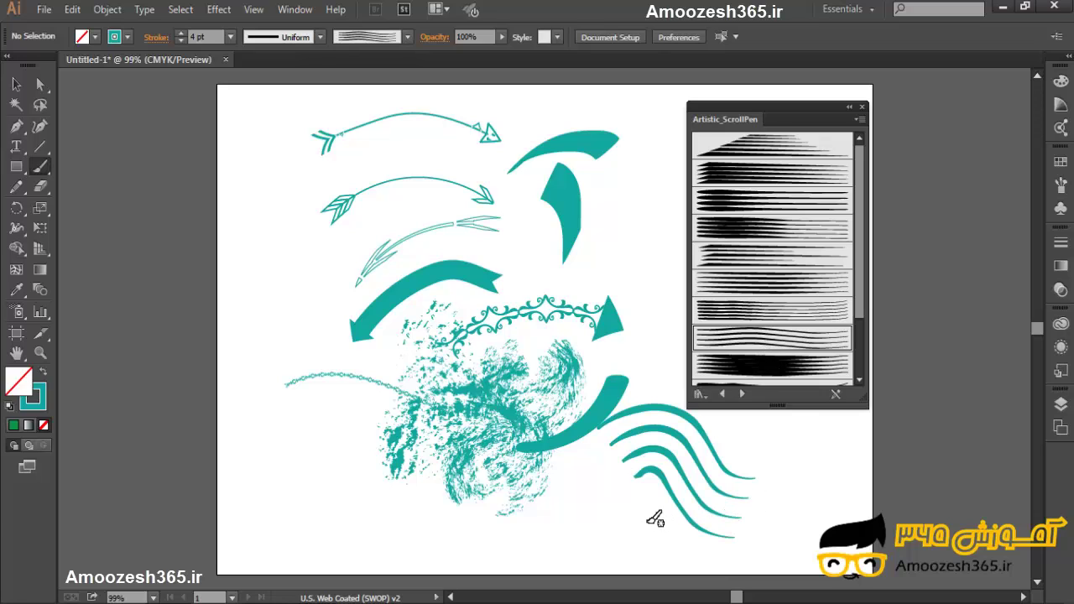
click(738, 291)
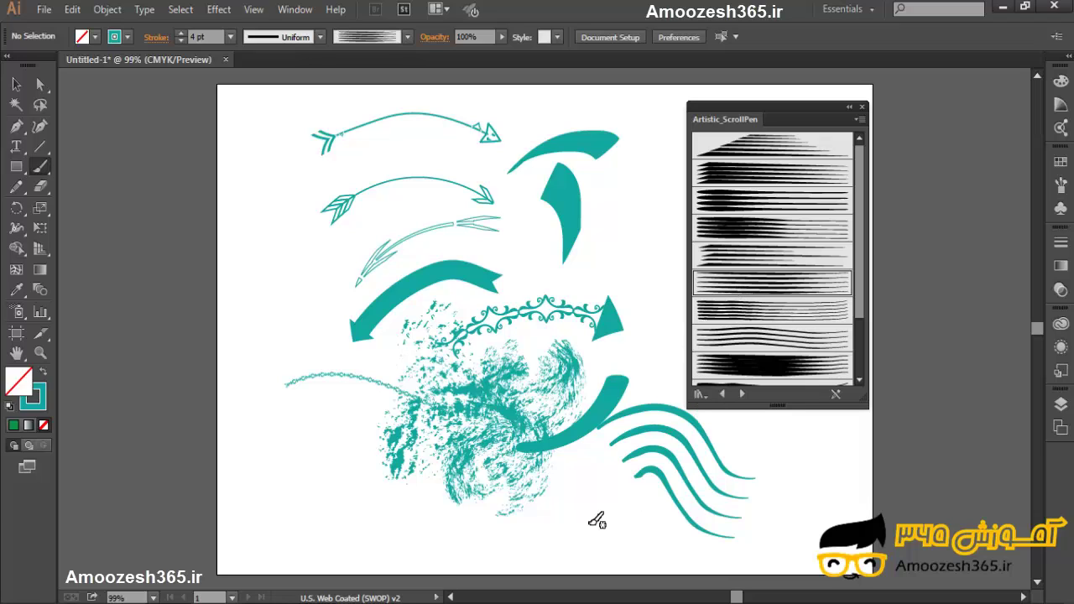
mouse_move(312, 249)
mouse_down()
mouse_move(271, 306)
mouse_move(284, 327)
mouse_up()
click(776, 228)
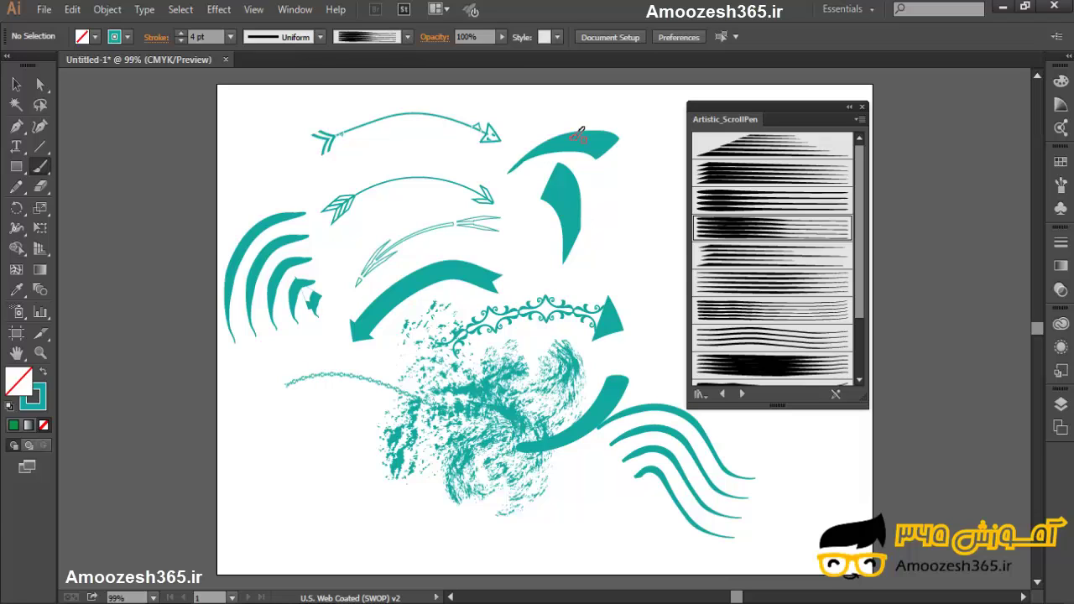
mouse_move(557, 111)
mouse_down()
mouse_move(579, 104)
mouse_move(659, 220)
mouse_move(663, 306)
mouse_up()
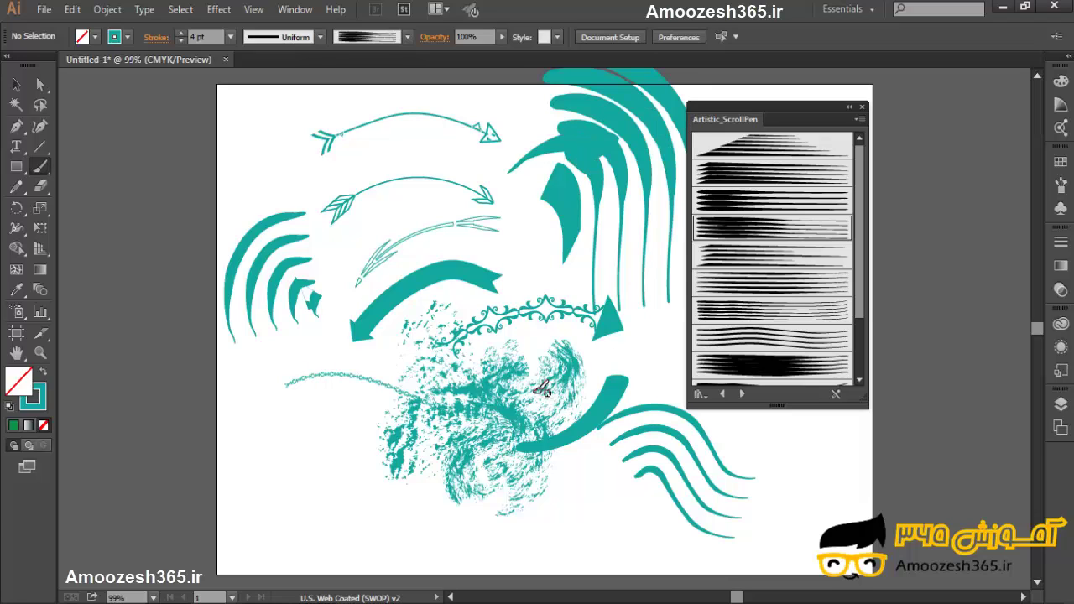
Paint a small green 1 pt curve with the dark tapering multi-line brush below the thin ornamental arrow.
drag(862, 307, 870, 374)
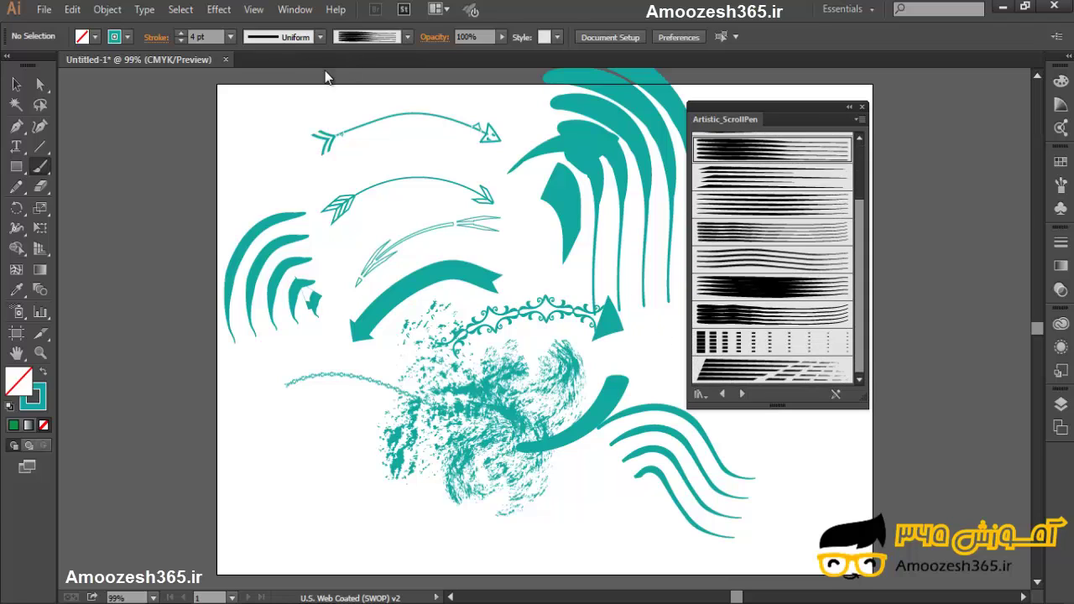
key(slash)
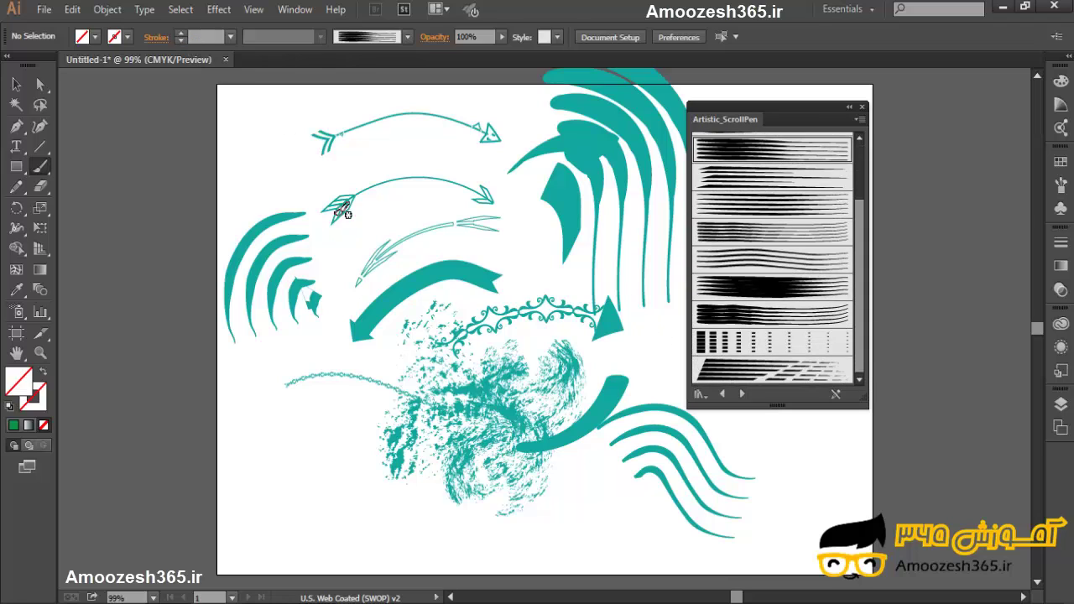
drag(308, 393, 358, 467)
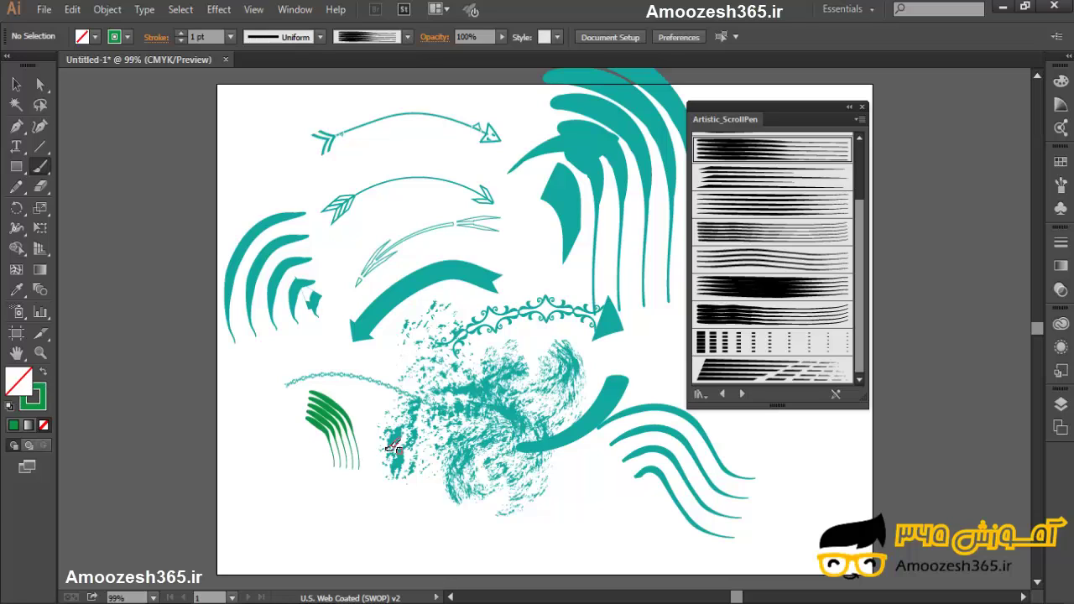
Load the Artistic_Watercolor library and paint overlapping green strokes with the pale tapering wash brush, raising the stroke weight to 5 pt after the first.
click(742, 393)
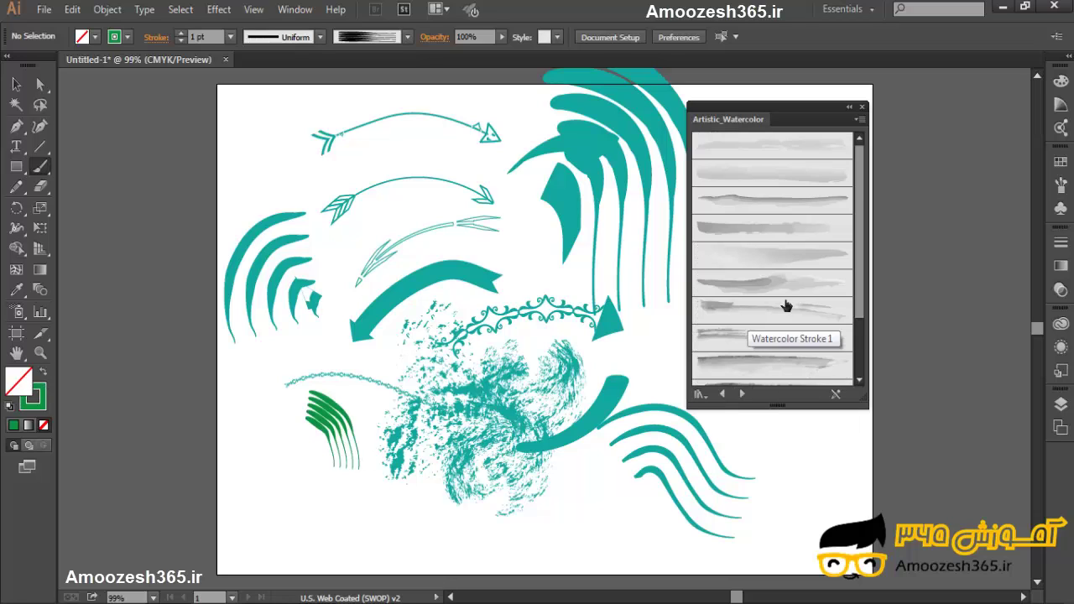
click(767, 262)
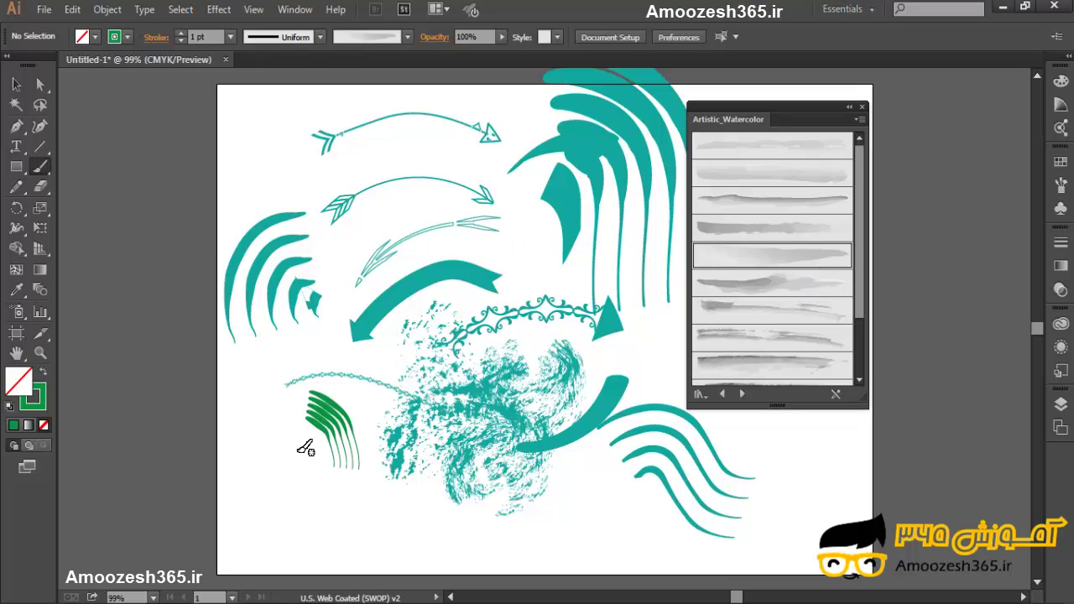
drag(302, 438, 289, 503)
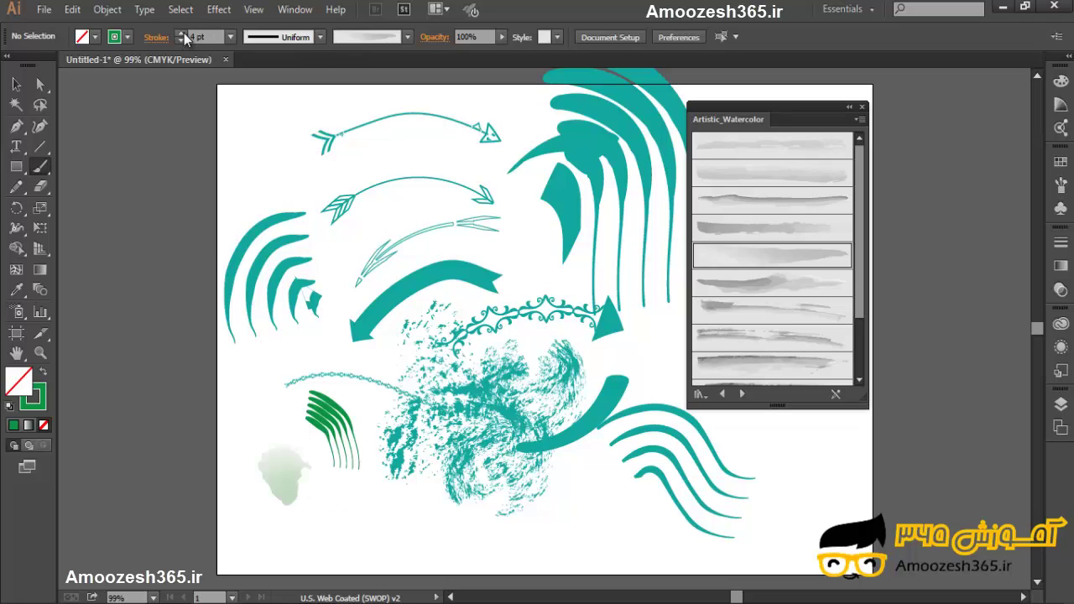
click(180, 33)
drag(298, 428, 283, 484)
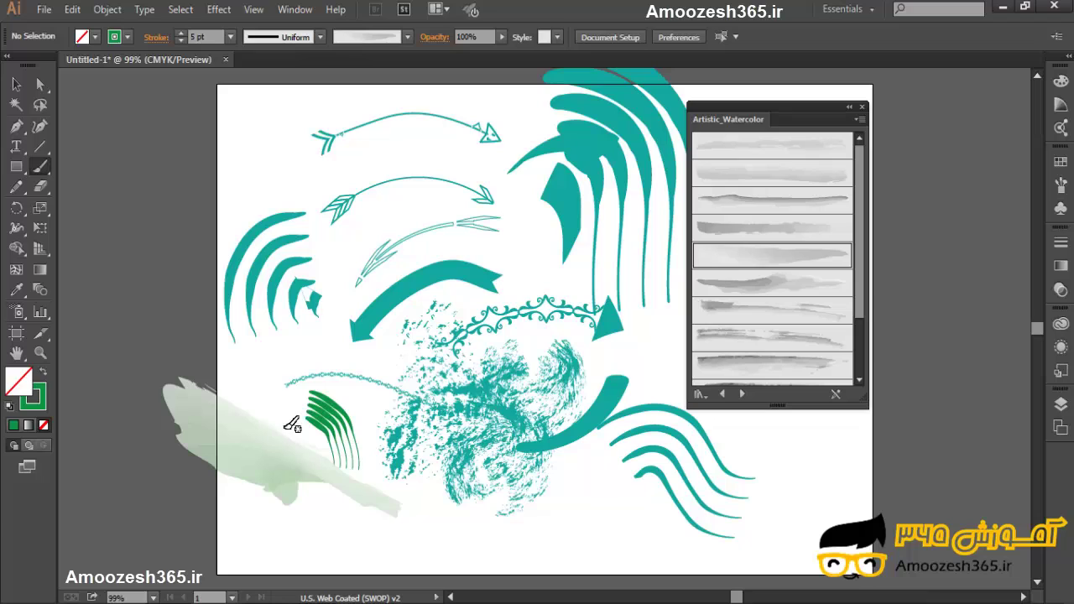
mouse_move(292, 425)
mouse_down()
mouse_move(353, 462)
mouse_move(378, 502)
mouse_up()
mouse_move(403, 412)
mouse_down()
mouse_move(313, 380)
mouse_move(362, 422)
mouse_up()
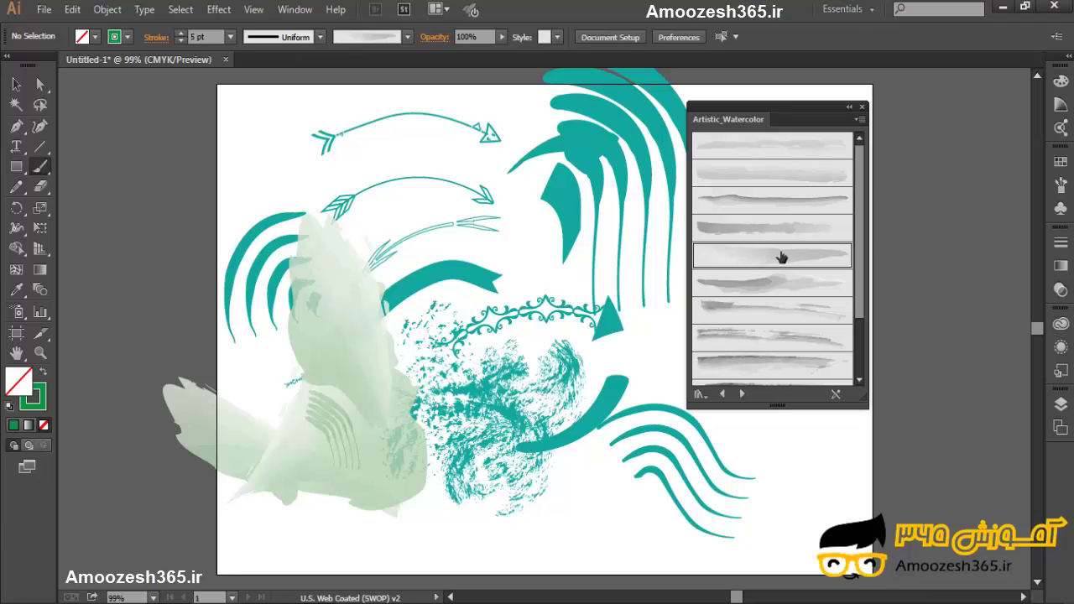
Change the stroke colour to red and paint several large overlapping watercolor strokes across the arrows and green wash.
click(126, 37)
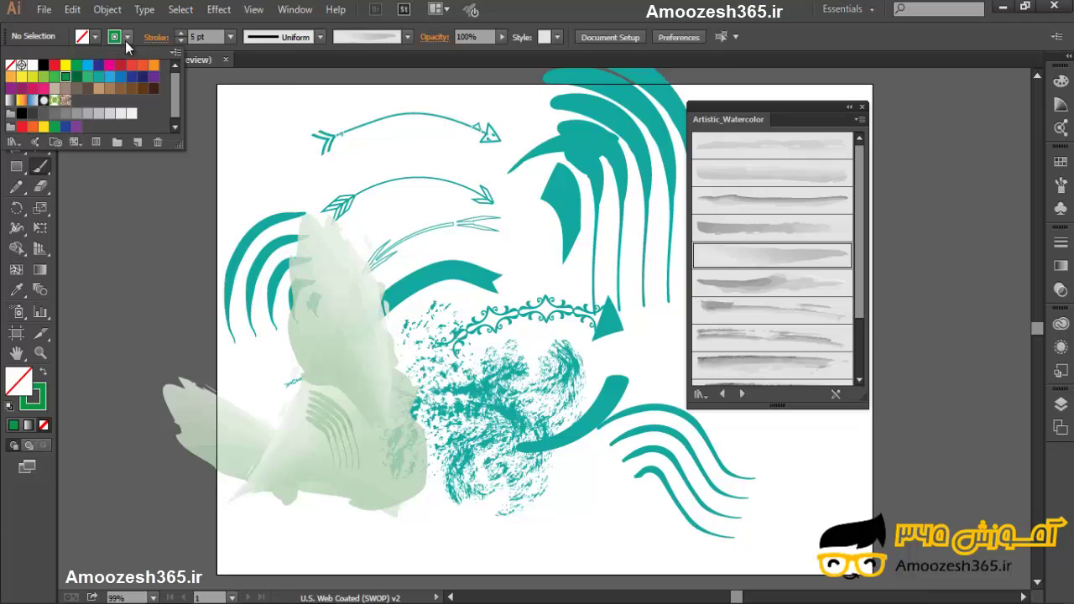
click(22, 127)
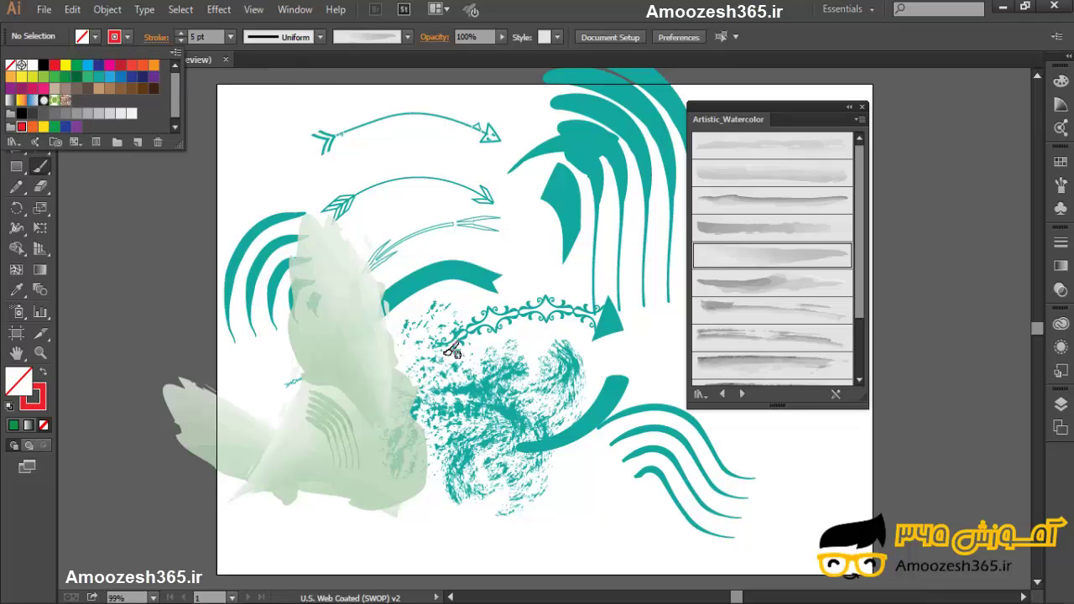
click(411, 327)
mouse_move(419, 355)
mouse_down()
mouse_move(366, 390)
mouse_move(484, 464)
mouse_move(477, 292)
mouse_move(418, 425)
mouse_up()
mouse_move(367, 213)
mouse_down()
mouse_move(425, 333)
mouse_move(390, 406)
mouse_up()
drag(372, 173, 334, 275)
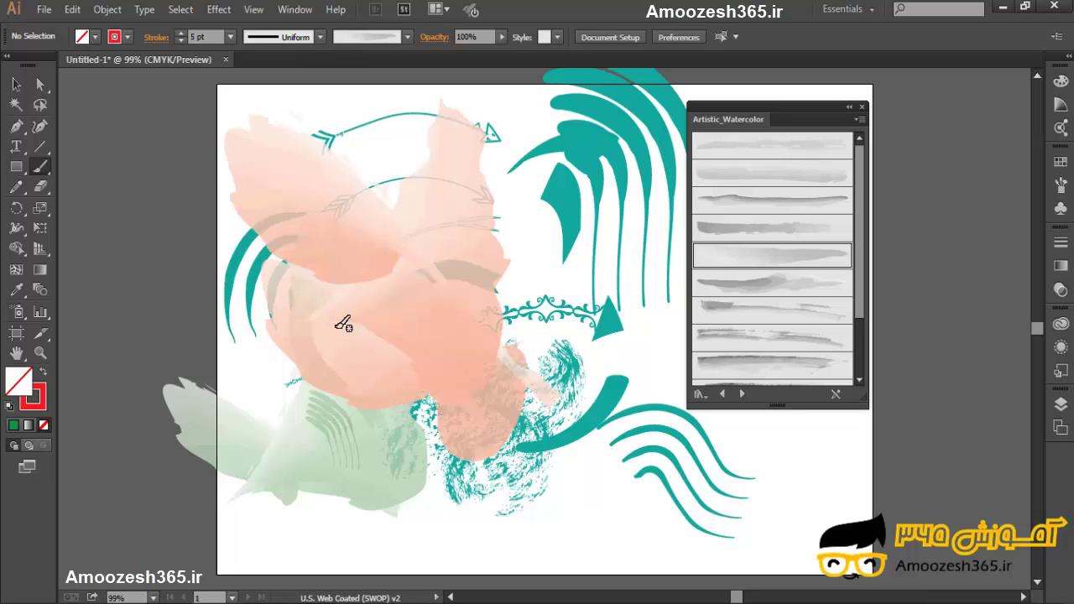
Lower the stroke weight to 1 pt and paint smaller red strokes with the same watercolor brush.
click(181, 40)
mouse_move(362, 139)
mouse_down()
mouse_move(389, 227)
mouse_move(418, 252)
mouse_move(369, 377)
mouse_up()
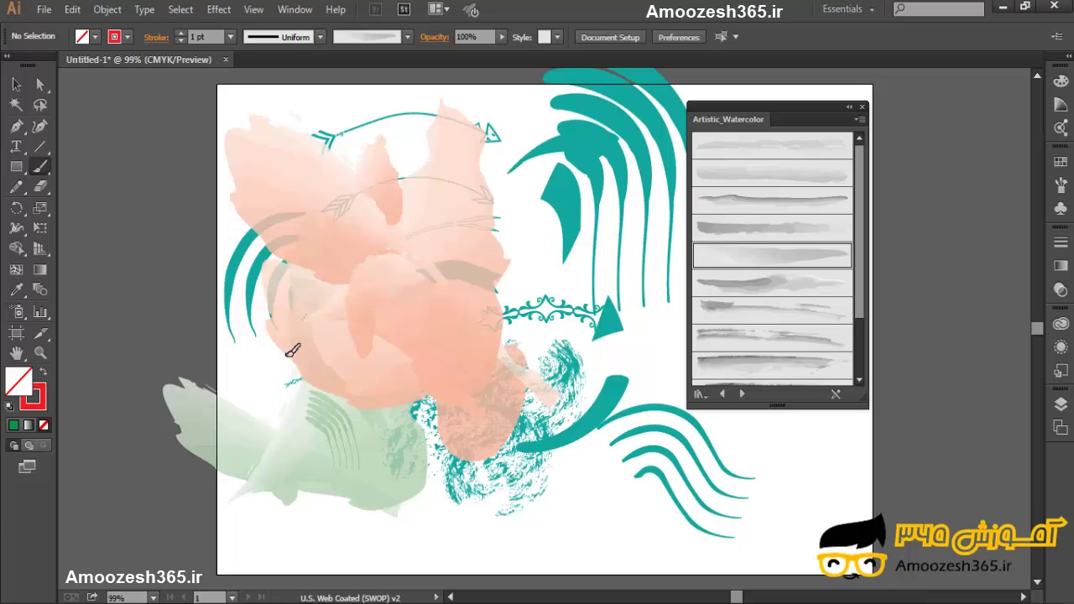
drag(285, 352, 321, 404)
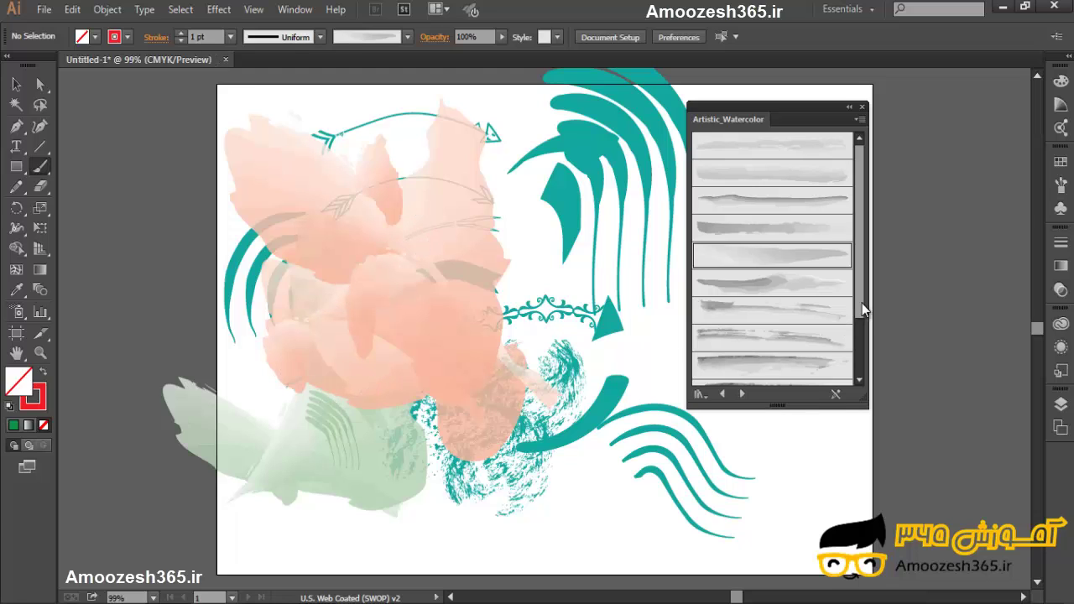
Choose a darker ragged-edged watercolor brush further down the library and paint three red strokes beside the ornamental arrow's head.
mouse_move(862, 303)
mouse_down()
mouse_move(862, 360)
mouse_move(866, 277)
mouse_move(880, 352)
mouse_up()
click(804, 351)
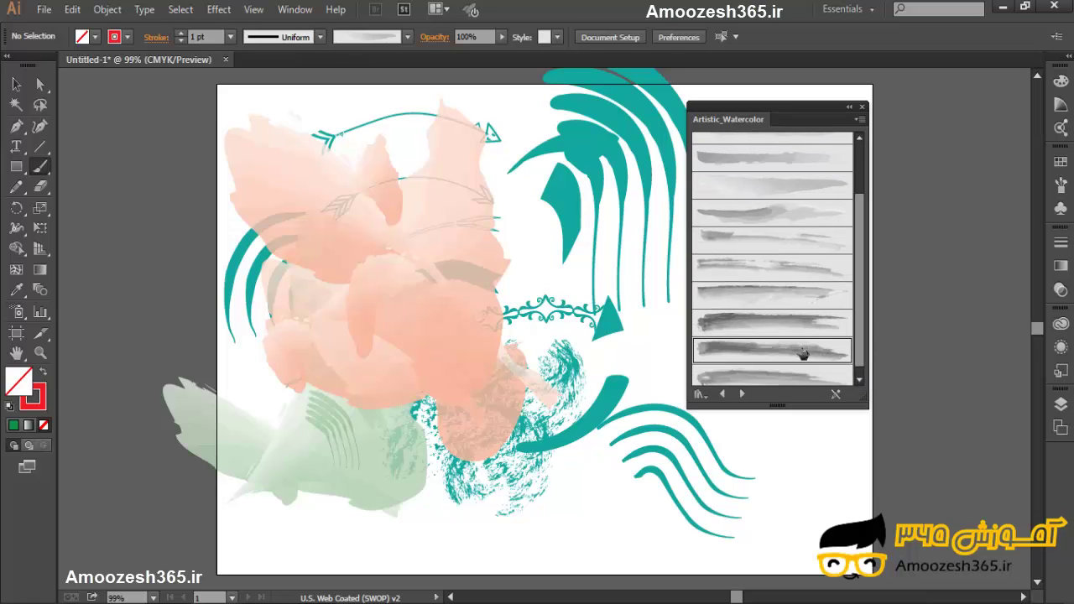
drag(523, 376, 520, 388)
drag(579, 237, 562, 374)
drag(627, 359, 617, 384)
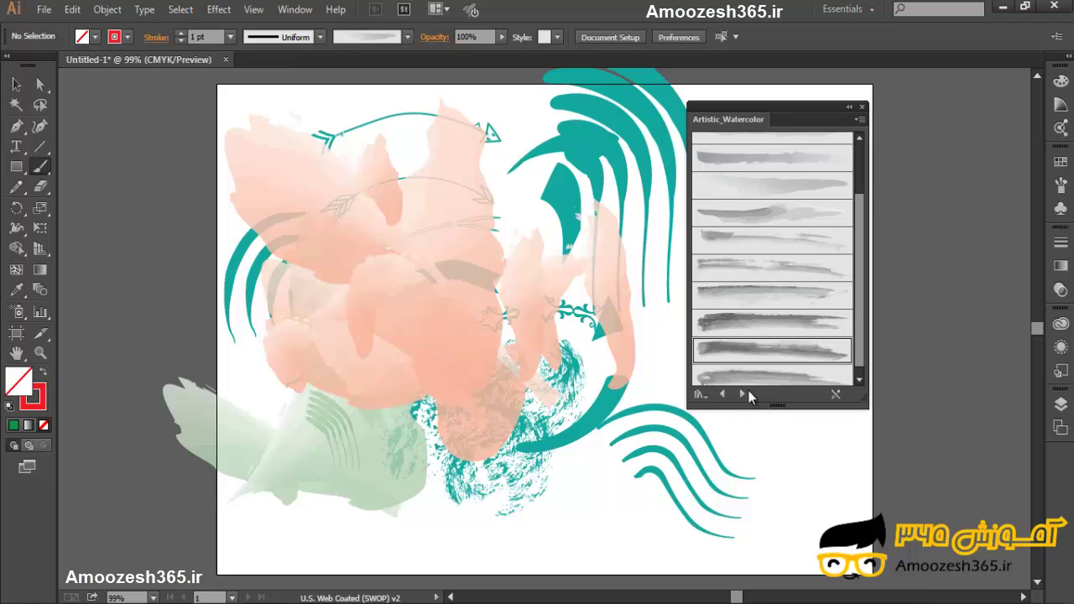
Browse the following brush libraries from Borders_Dashed through the decorative, line and primitive borders and Bristle Brush Library to Decorative_Banners and Seals.
click(743, 394)
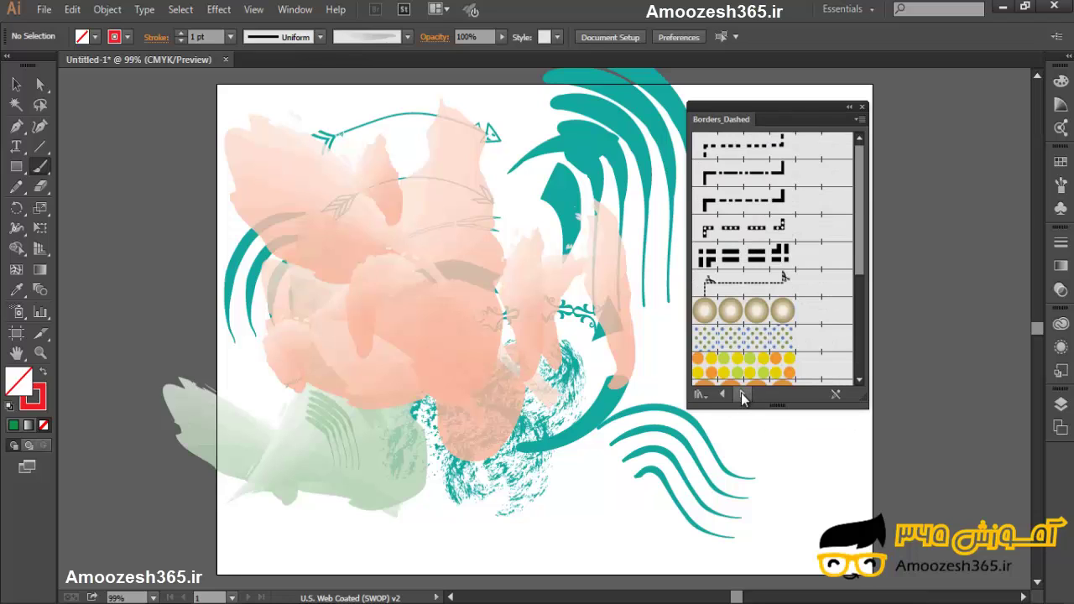
drag(864, 272, 873, 376)
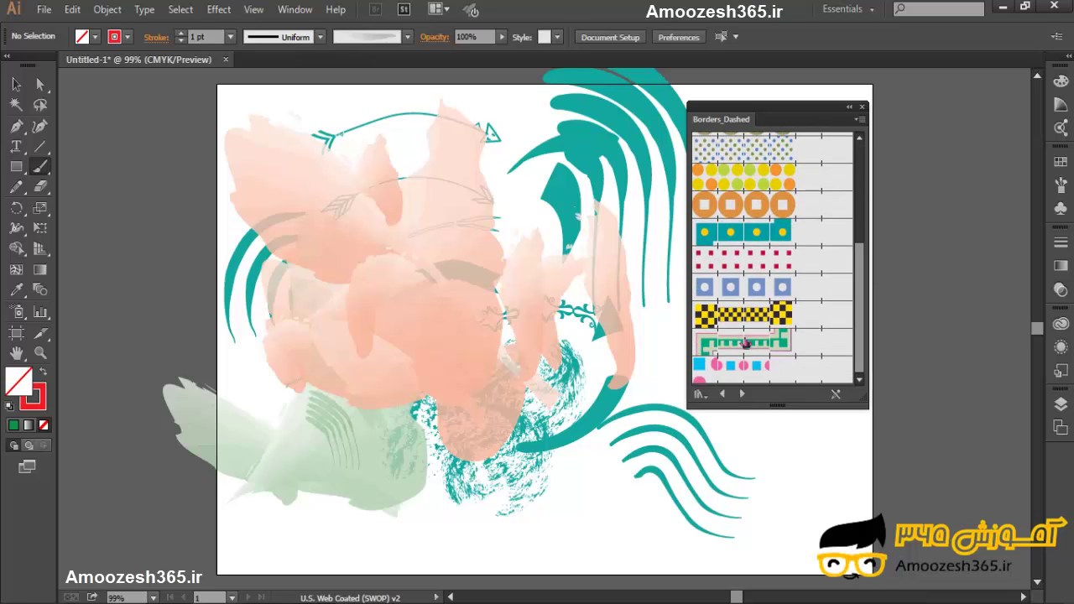
click(743, 394)
click(743, 394)
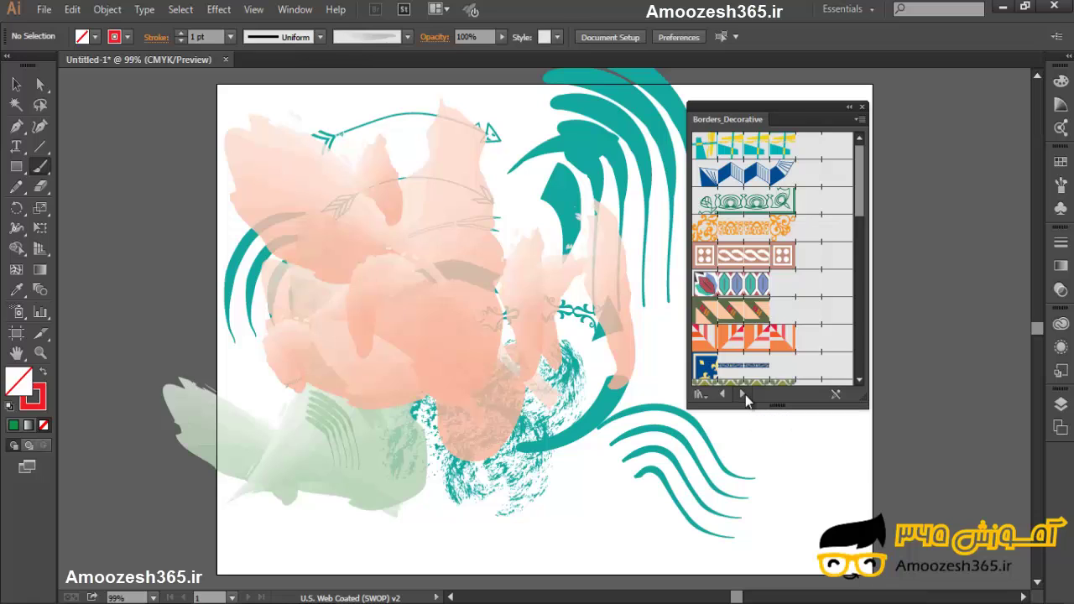
click(744, 394)
click(743, 394)
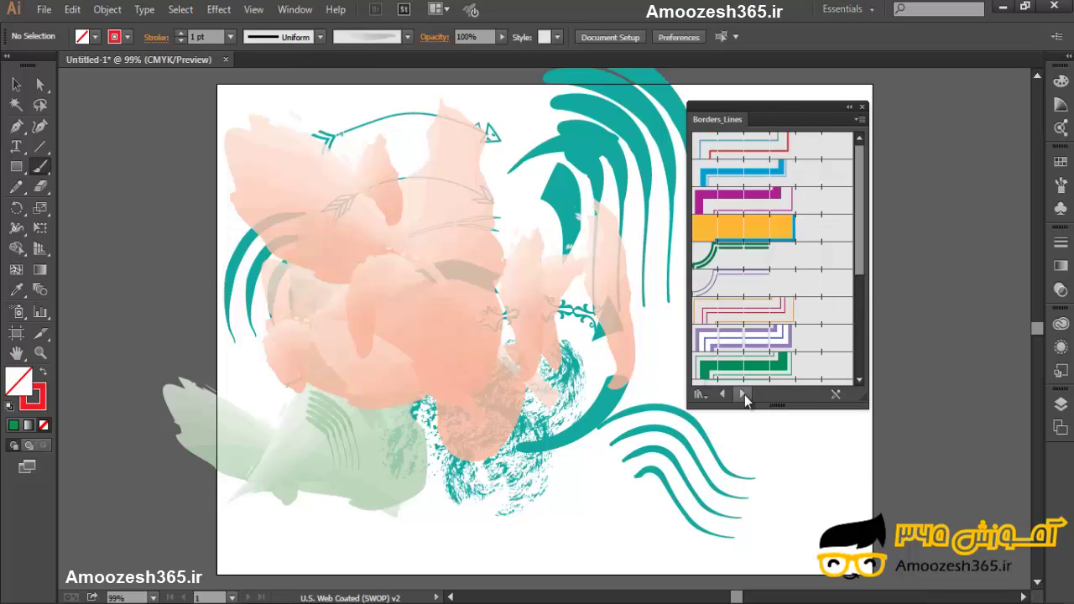
click(743, 394)
click(744, 394)
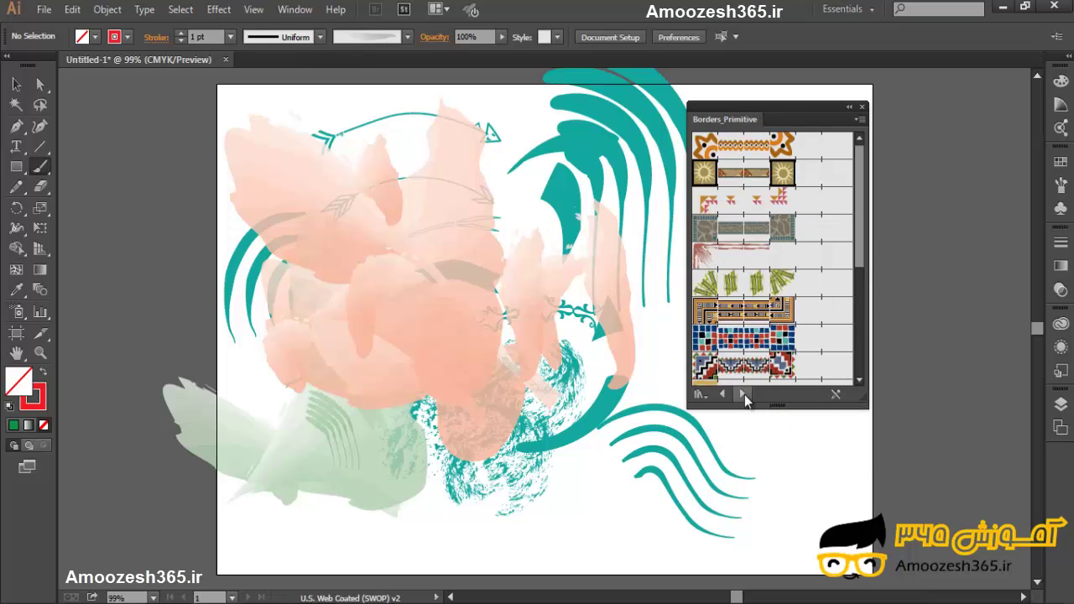
click(744, 394)
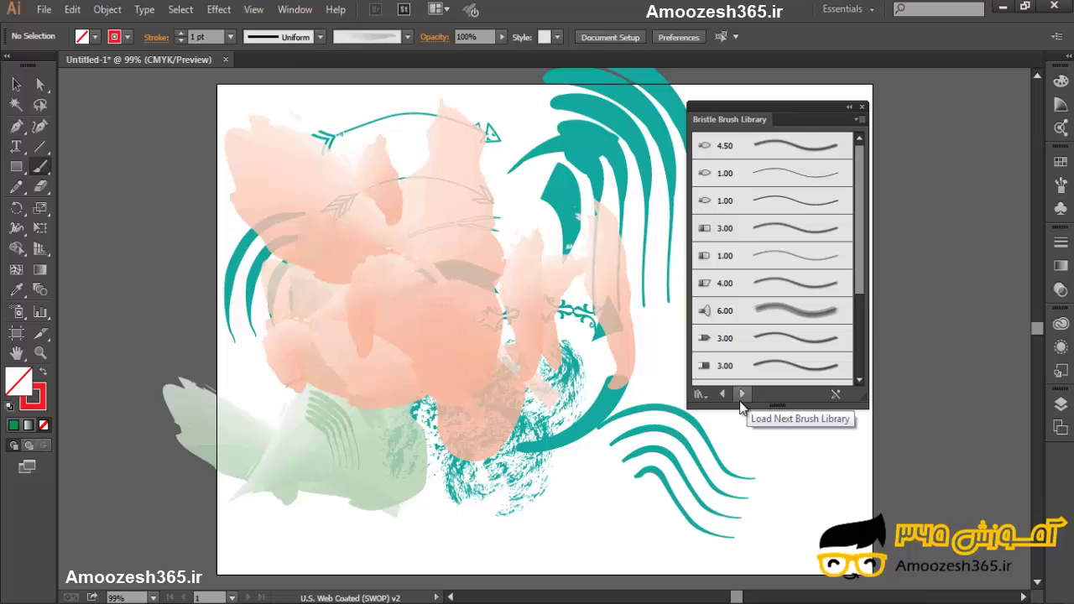
click(741, 396)
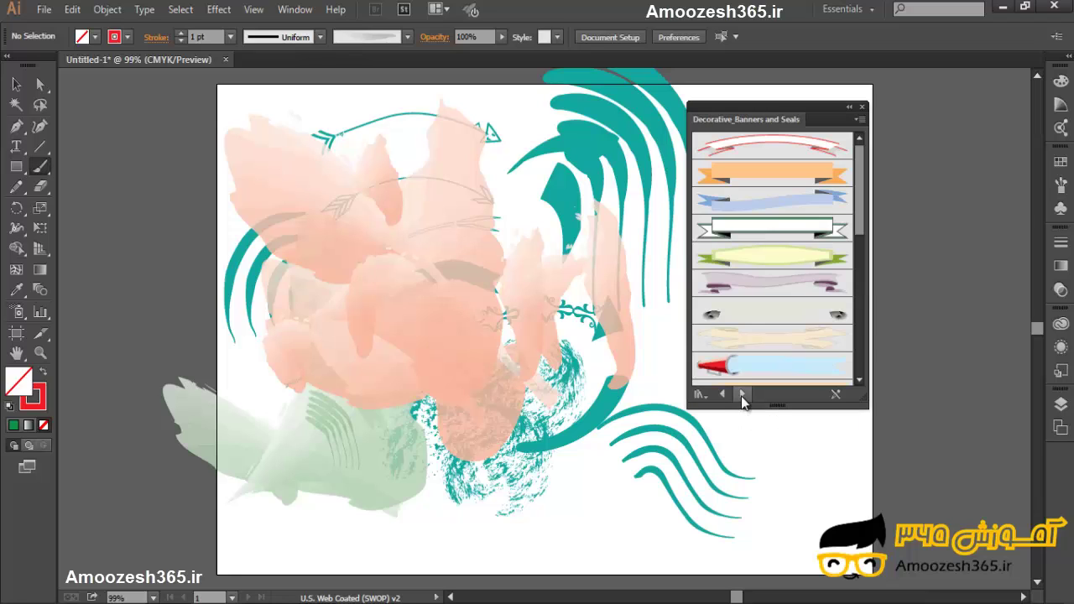
Delete all the painted strokes from the artboard, including the remaining wavy multi-line stroke.
click(16, 84)
drag(212, 117, 616, 474)
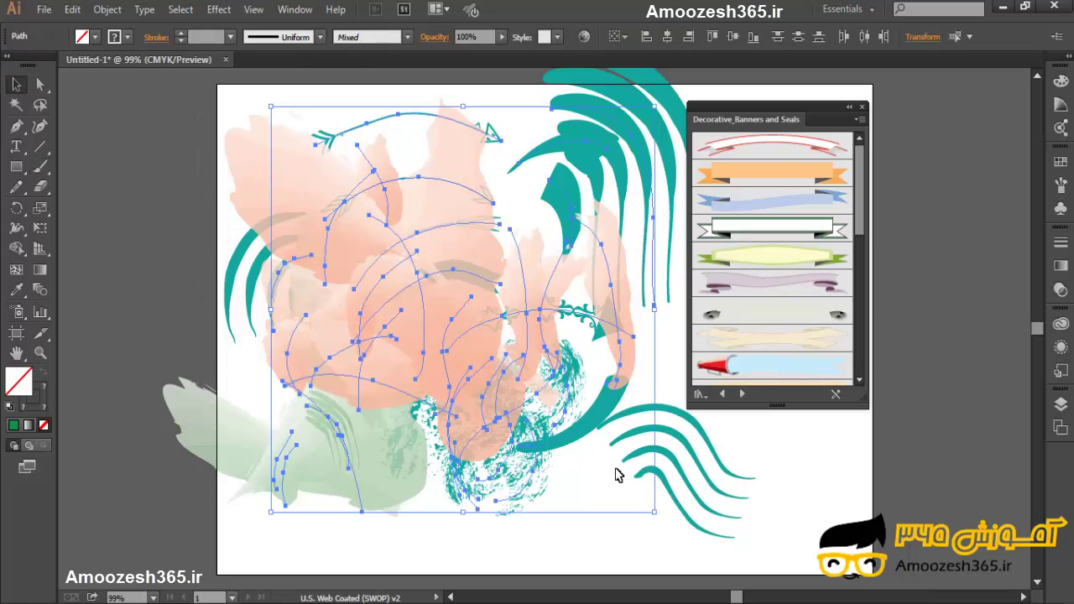
key(Delete)
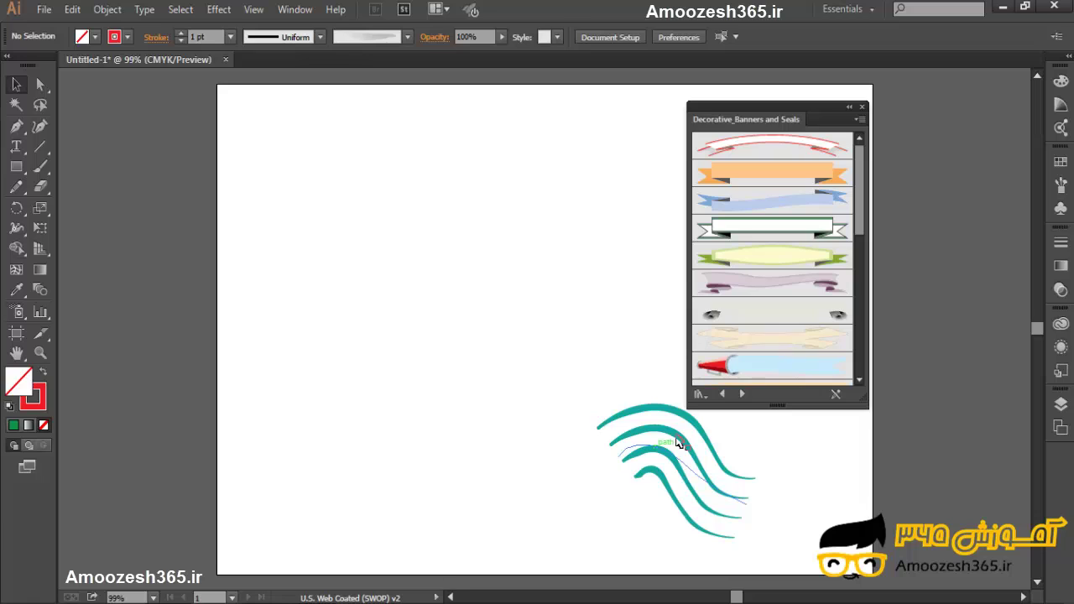
click(651, 411)
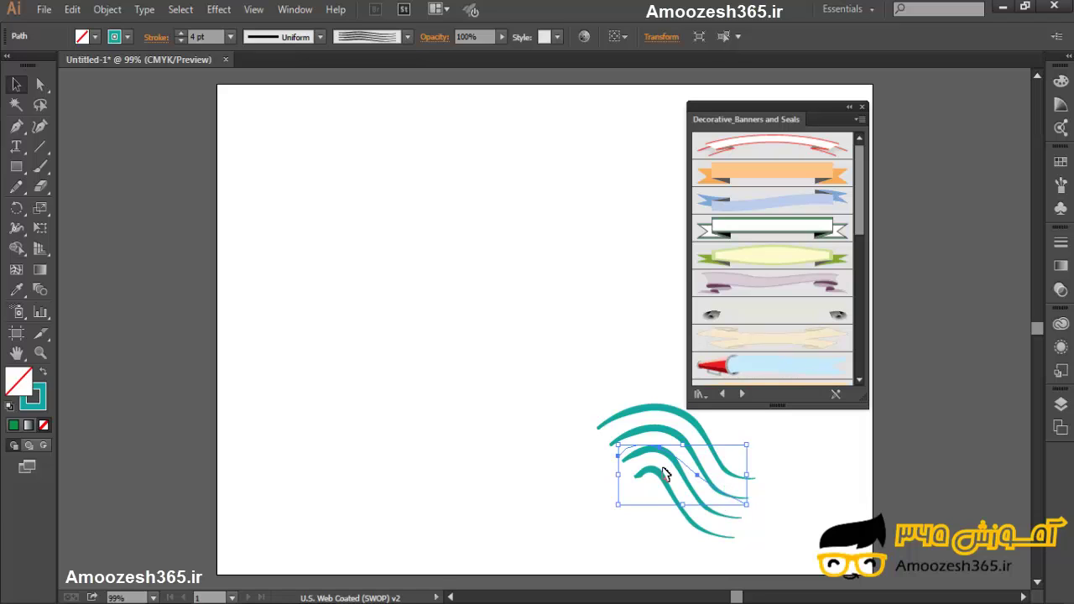
key(Delete)
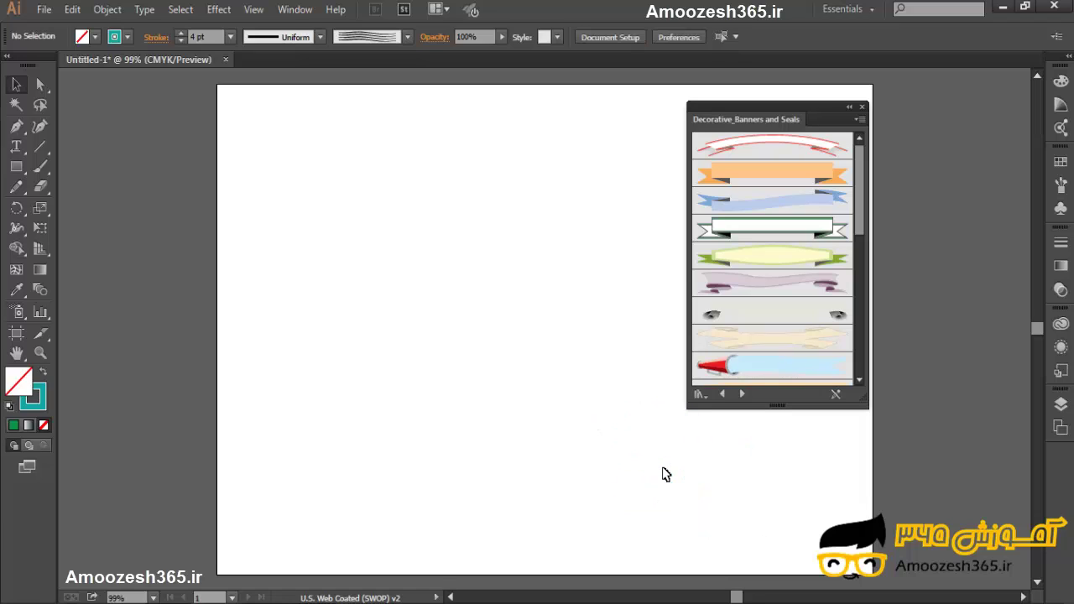
Draw an open arched path with the Pen tool across the upper middle of the artboard, using three anchor points.
click(18, 130)
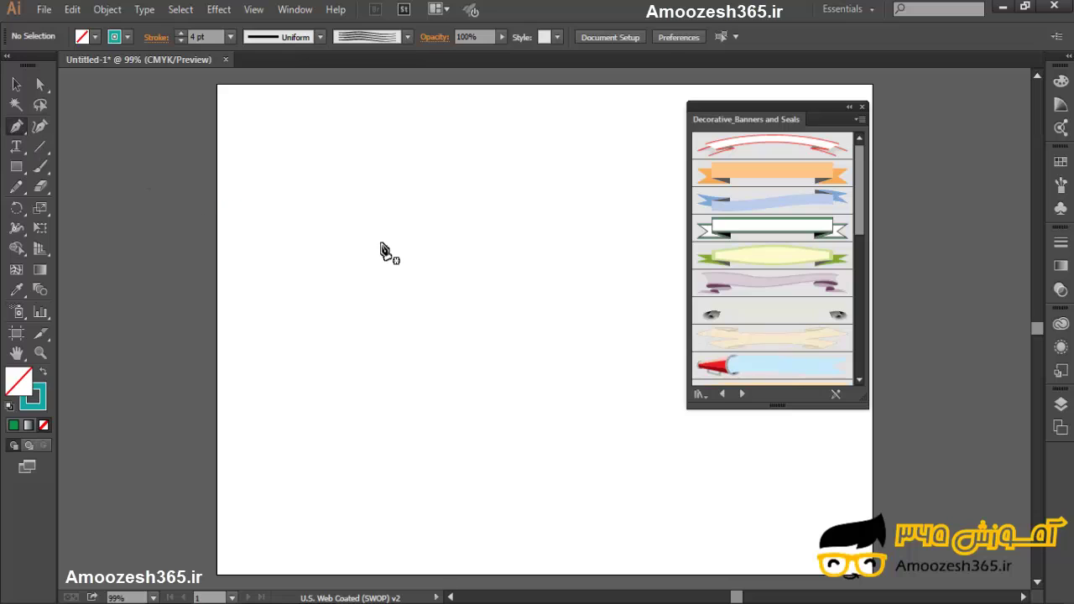
click(349, 248)
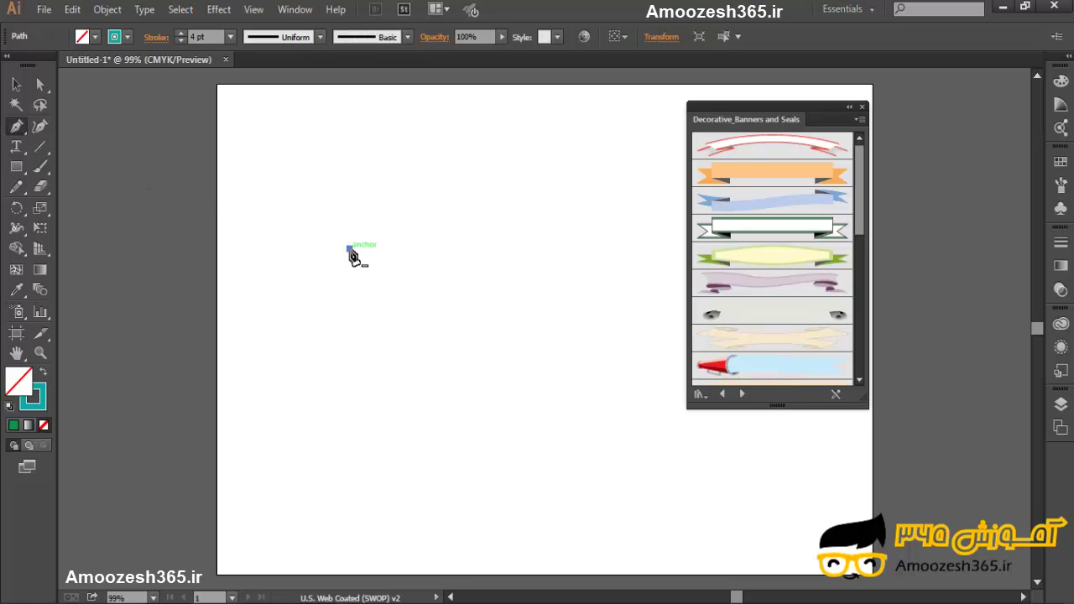
drag(487, 187, 560, 184)
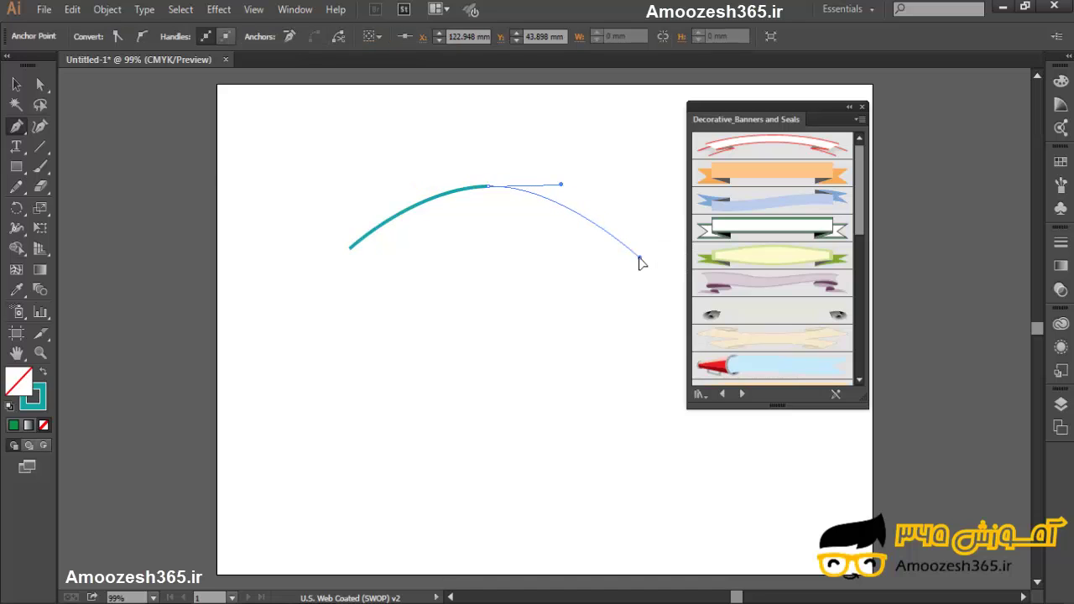
click(640, 257)
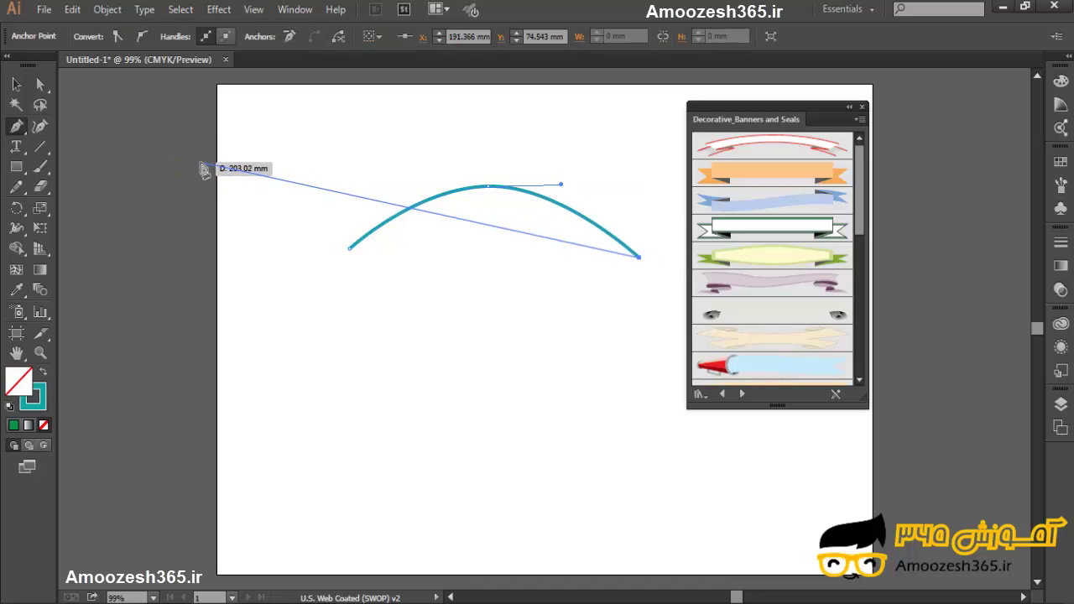
key(Escape)
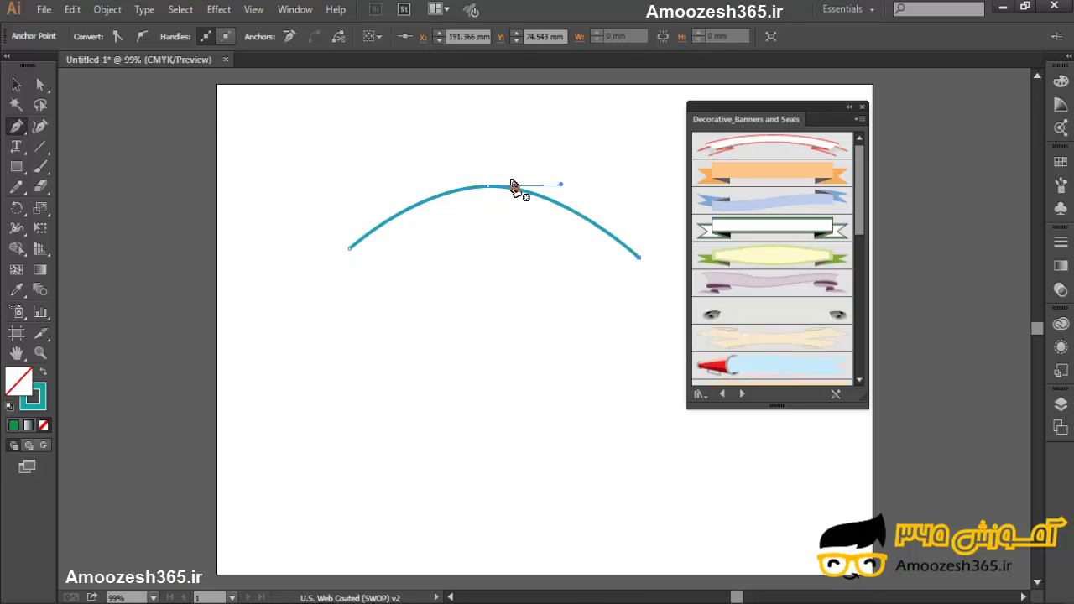
Apply the white ribbon banner brush with green edges to the arched path and deselect it.
click(16, 84)
click(767, 232)
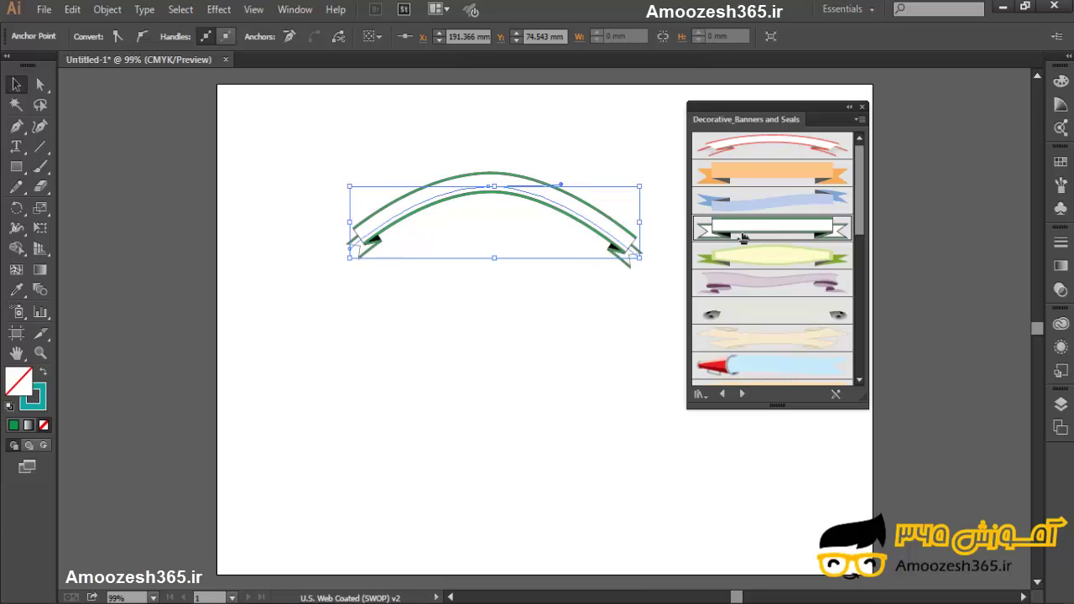
click(609, 322)
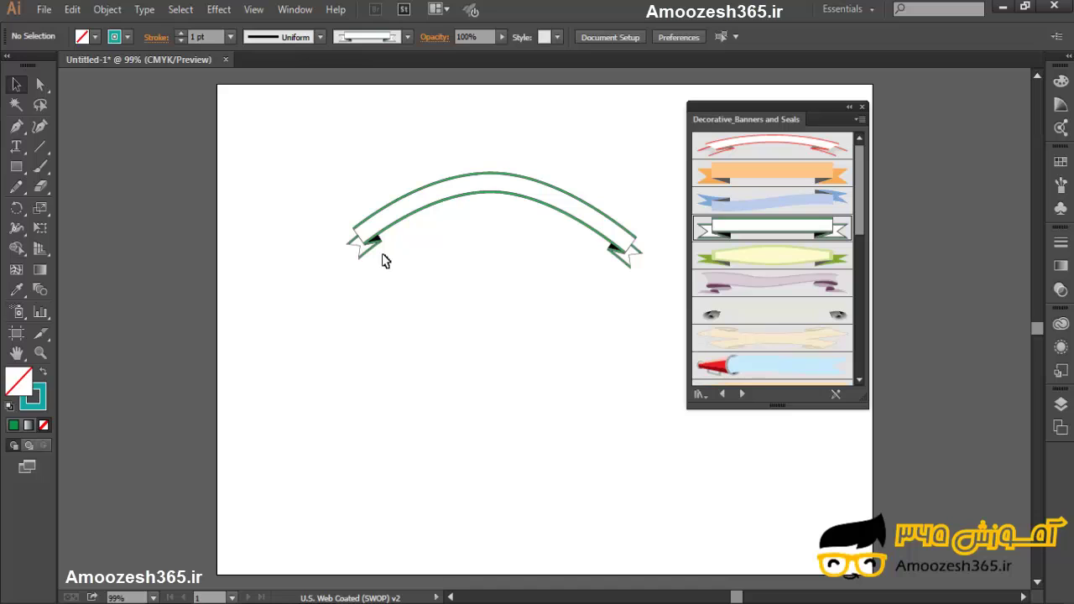
Try other banner brushes on the arch, including the purple scroll, ending with the red-tipped light-blue ribbon.
click(586, 207)
click(797, 263)
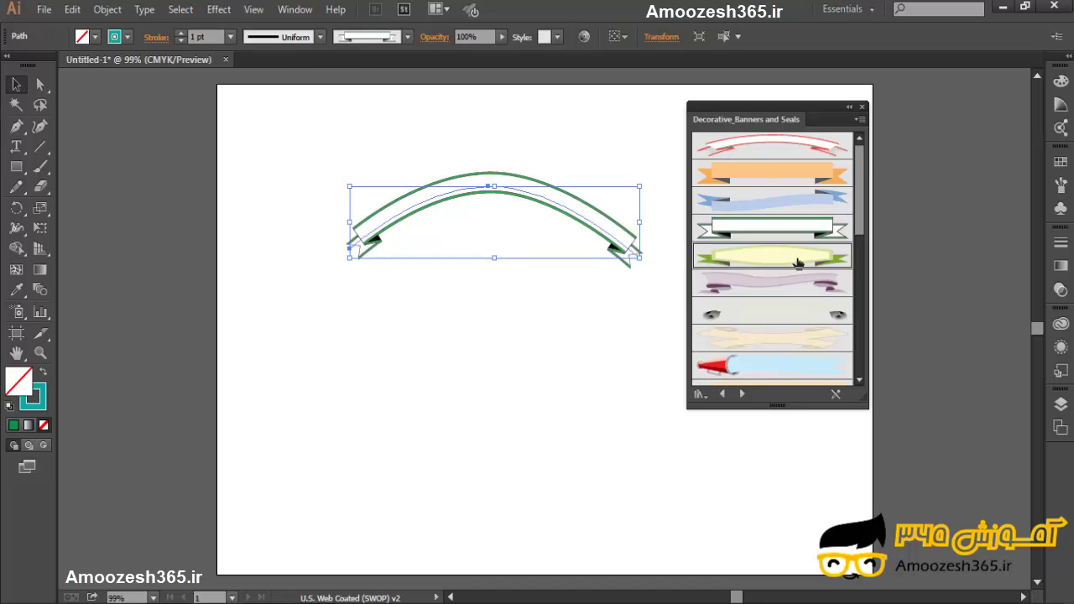
click(786, 290)
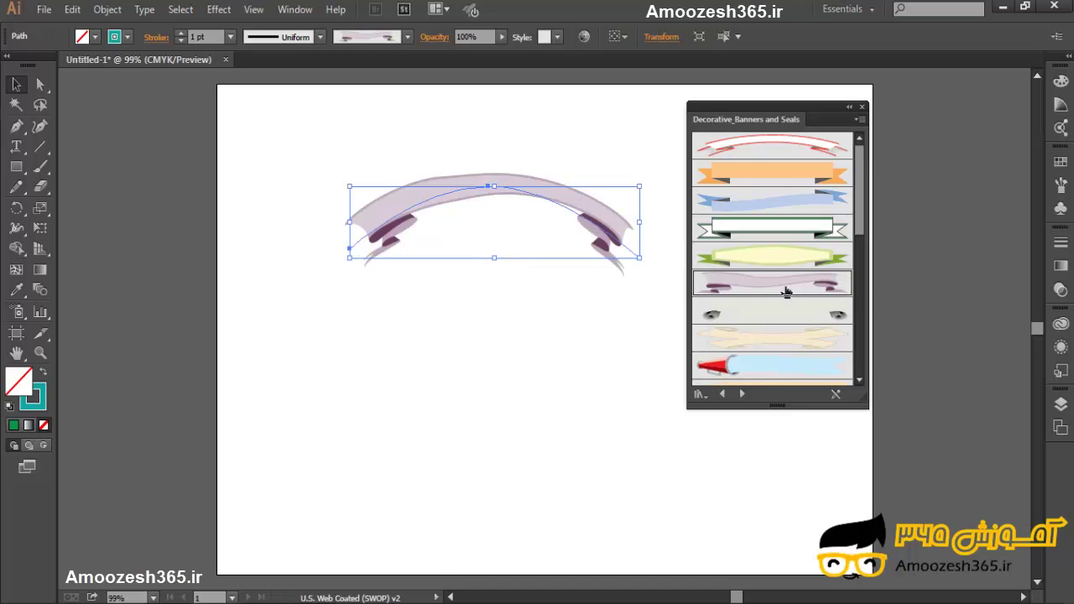
click(775, 317)
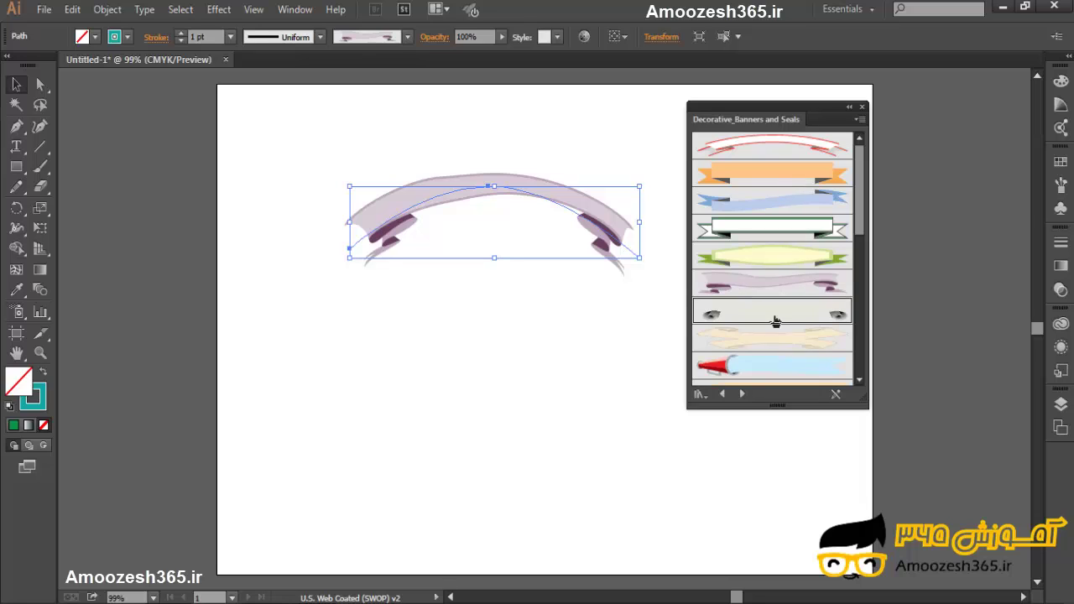
click(770, 372)
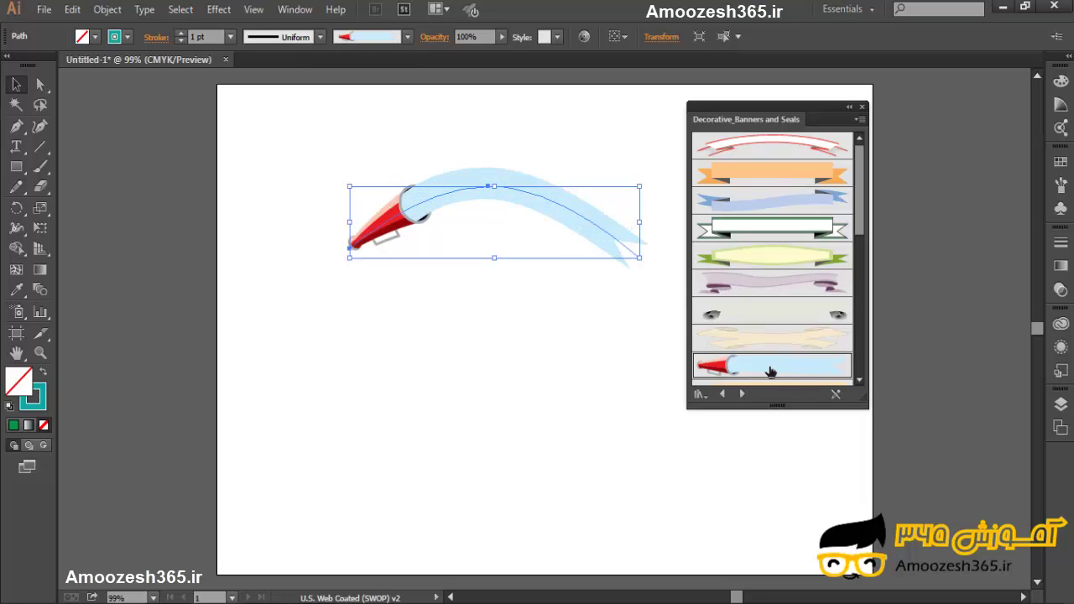
click(591, 308)
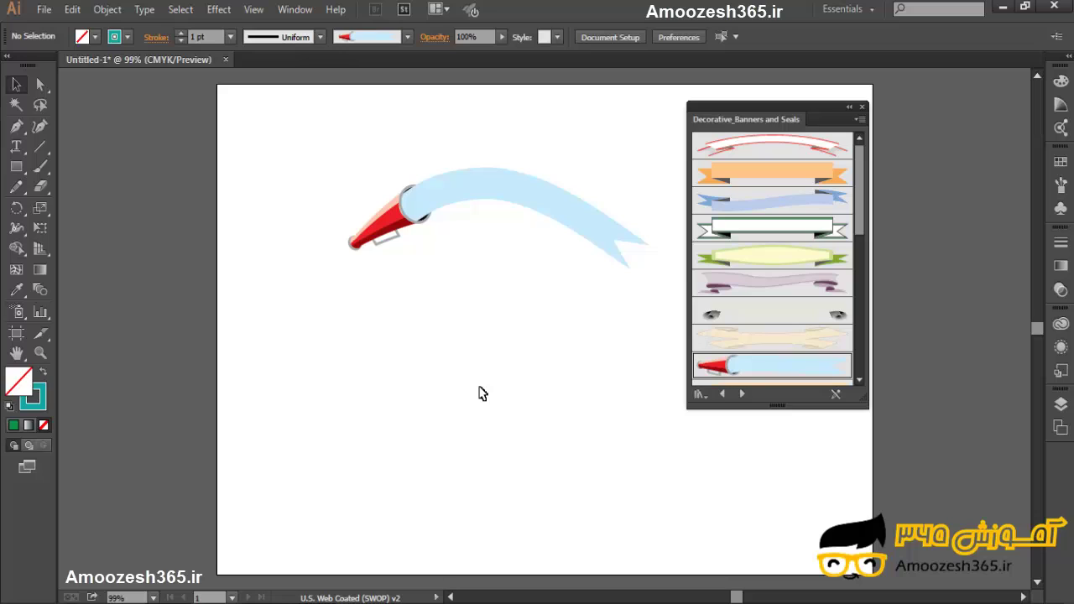
Load the Elegant Curl & Floral Brush Set library and try its petal brushes on the arch, ending with the upward-opening lotus petals.
click(743, 393)
click(743, 393)
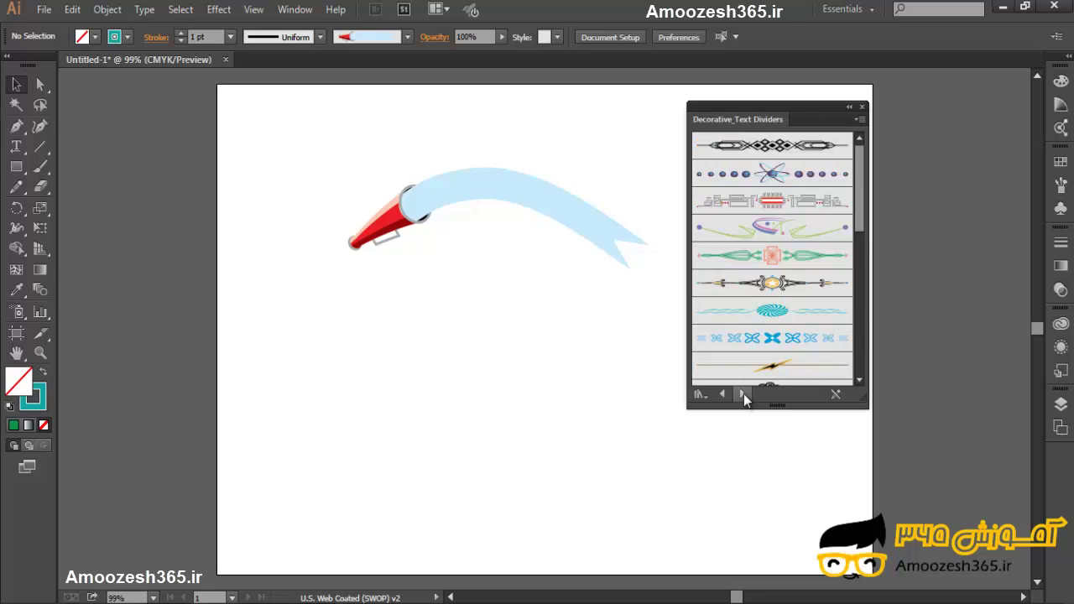
click(744, 393)
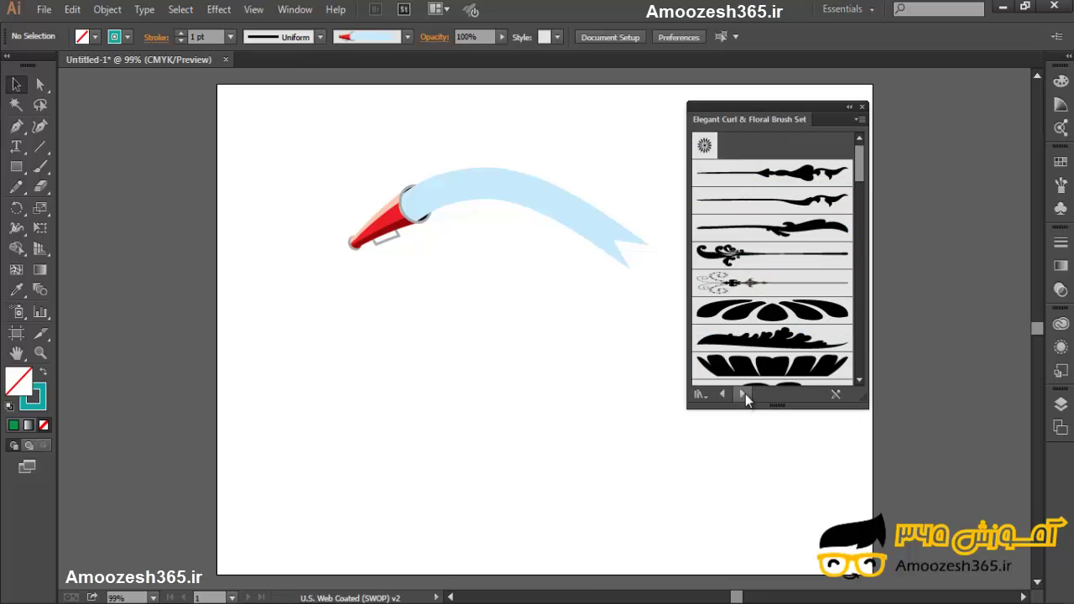
click(551, 202)
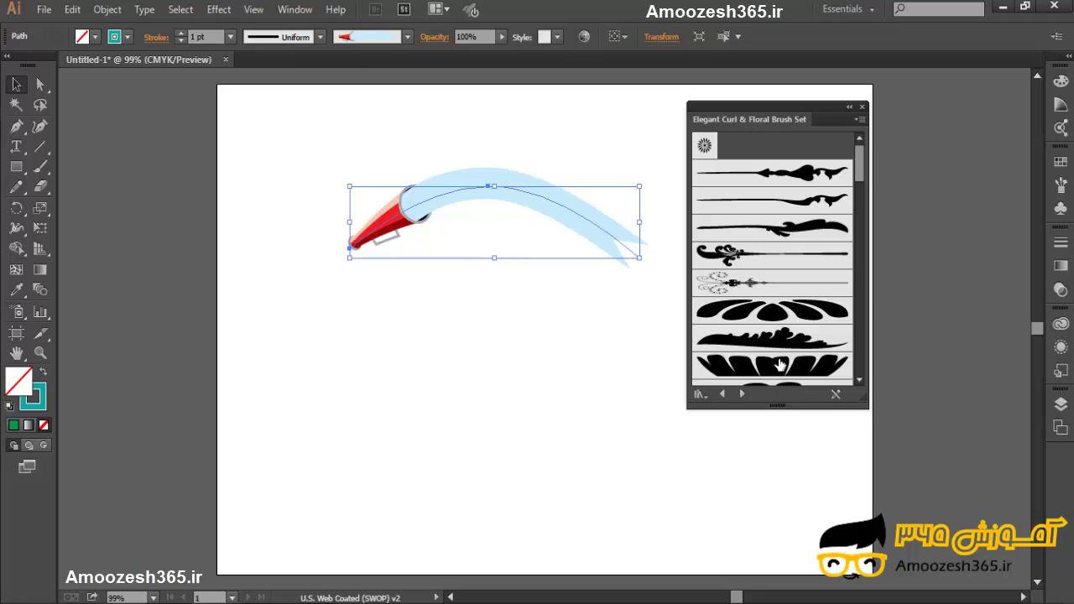
click(768, 323)
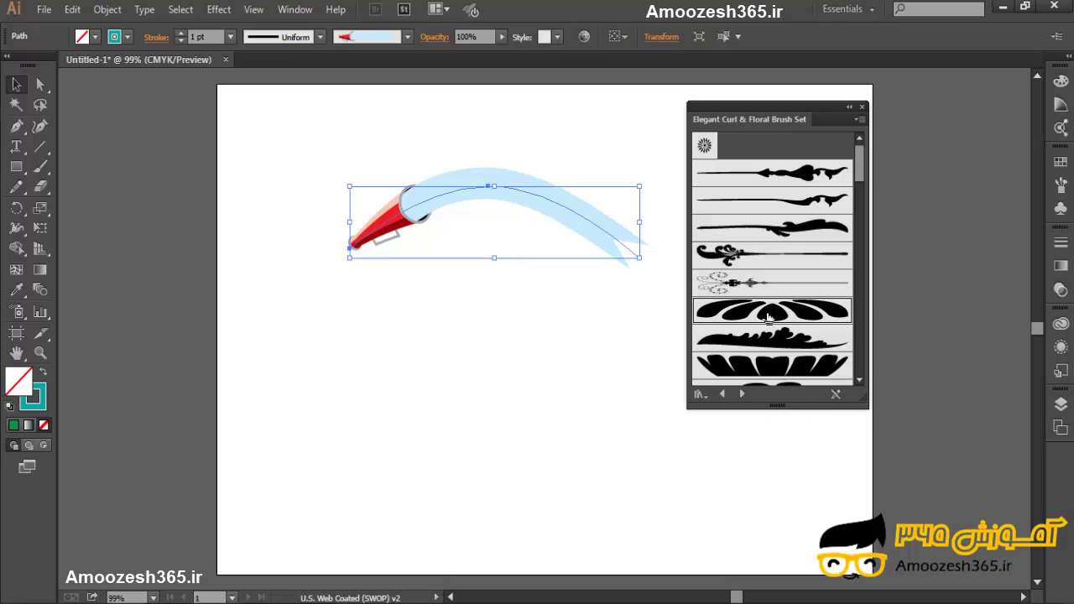
click(617, 429)
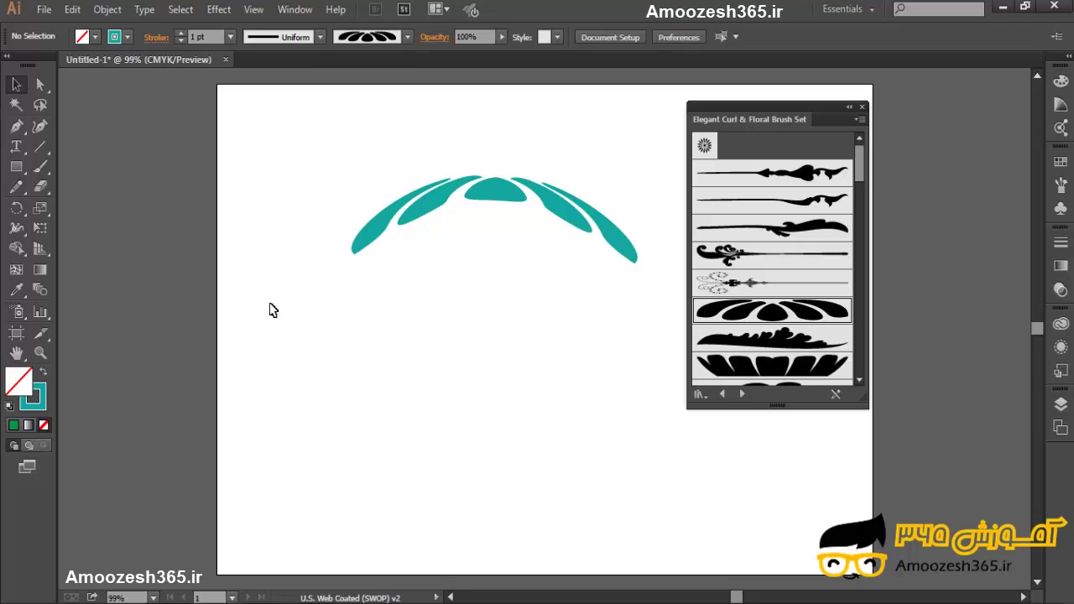
click(748, 373)
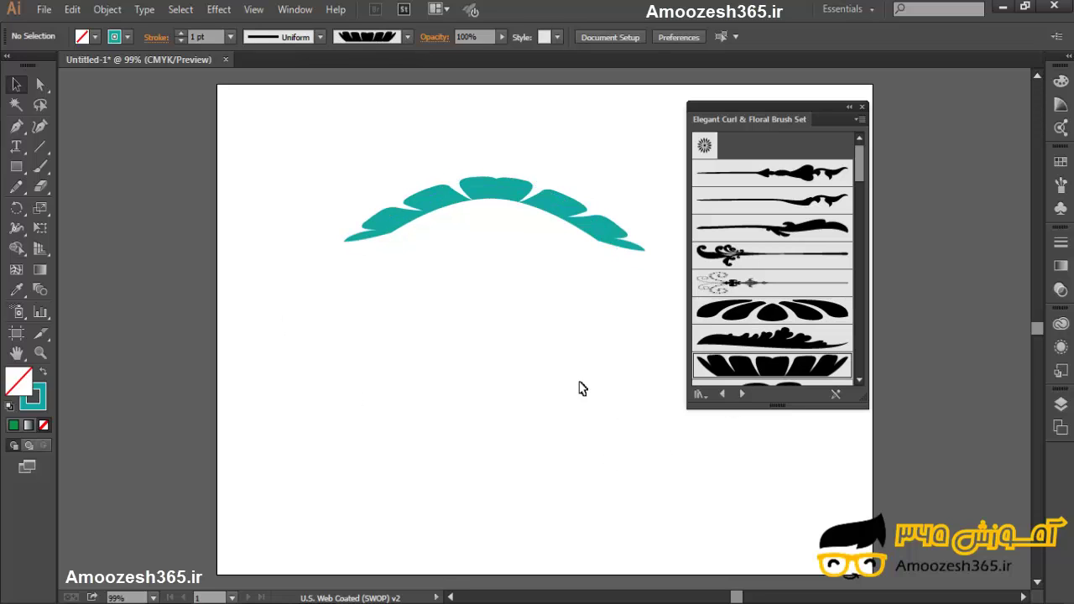
Raise the petal arch's stroke weight to 3 pt, reduce it to 2 pt, and deselect the arch.
click(593, 238)
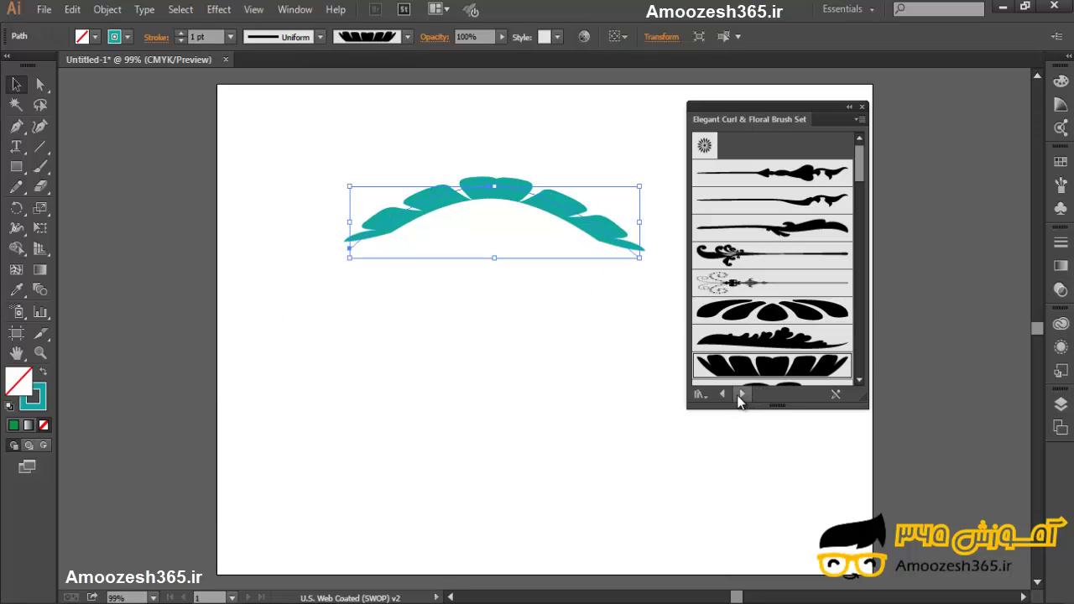
click(181, 32)
click(181, 32)
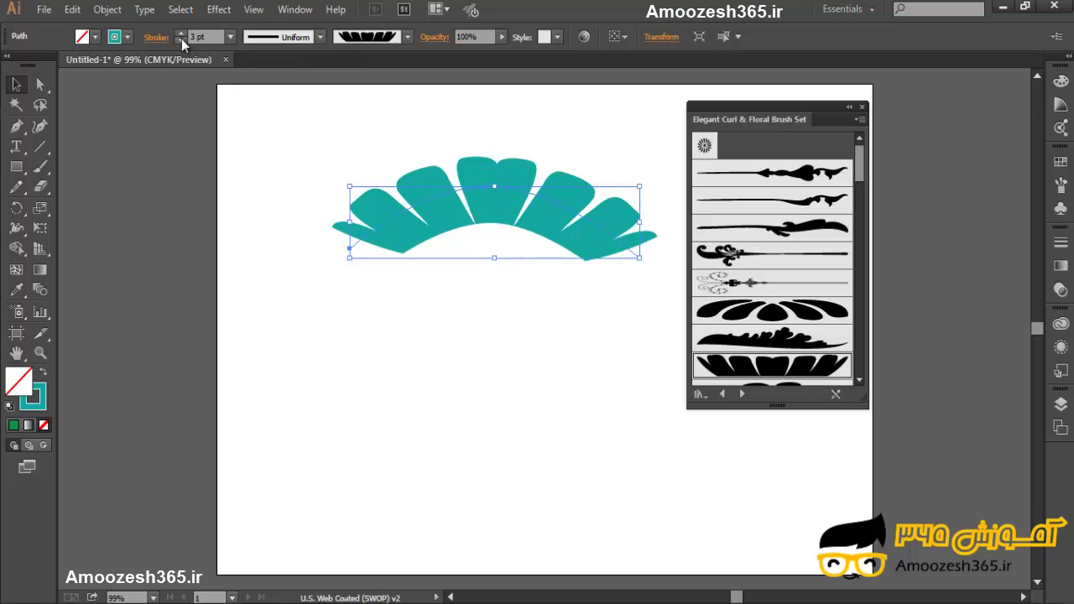
click(182, 39)
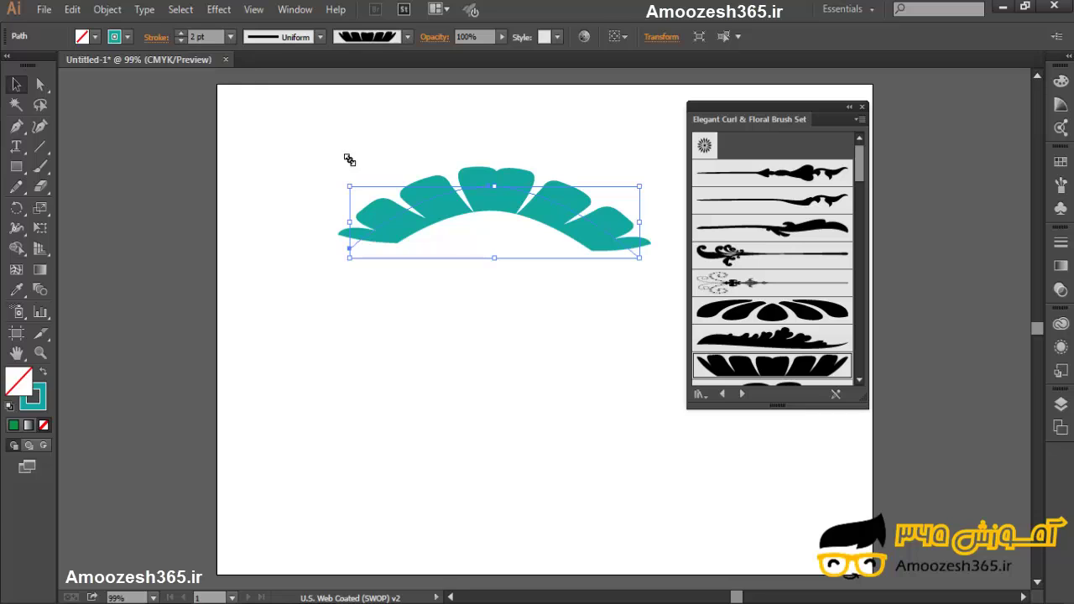
click(394, 311)
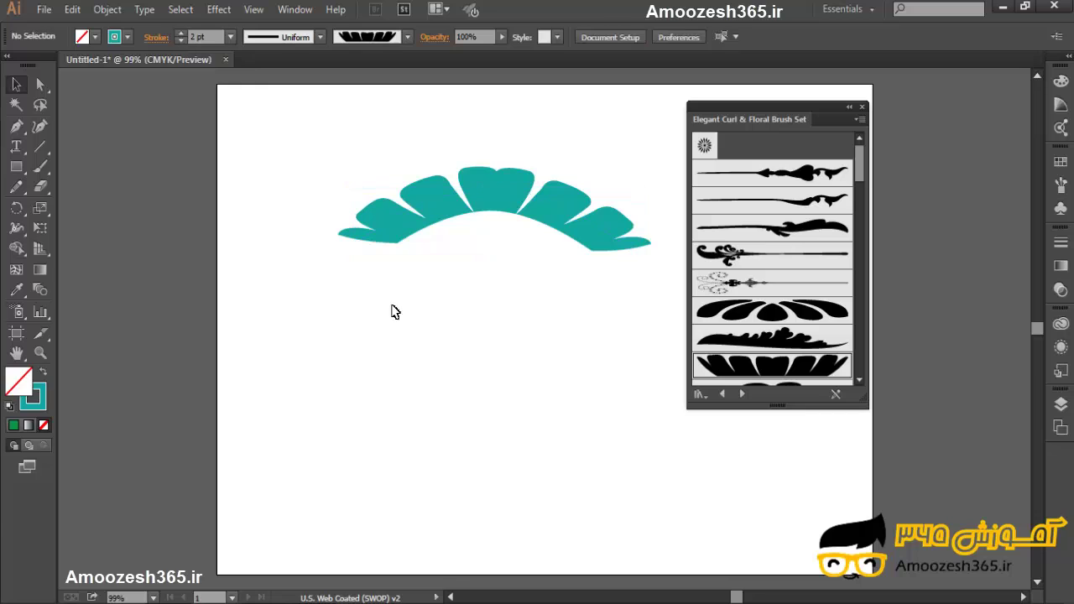
Show the petal arch's detailed stroke settings and set its stroke weight to 1 pt.
click(435, 198)
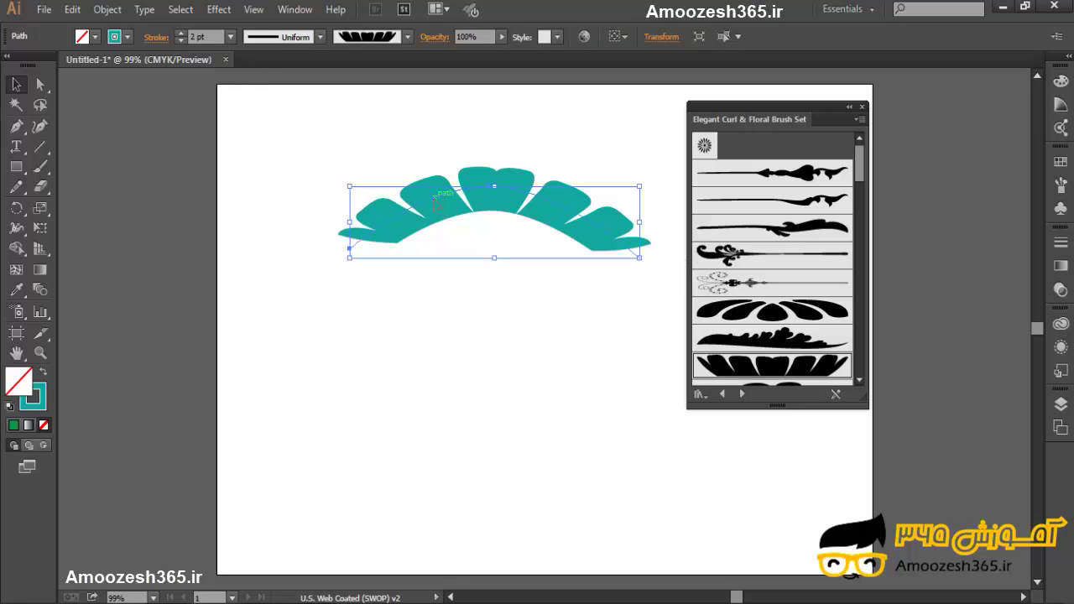
click(156, 38)
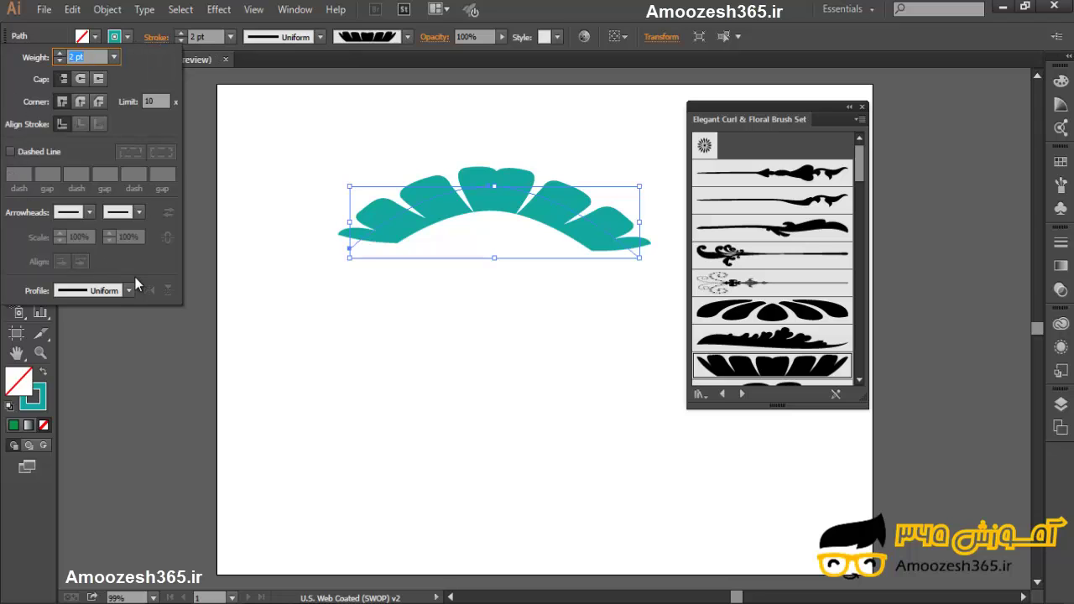
click(451, 287)
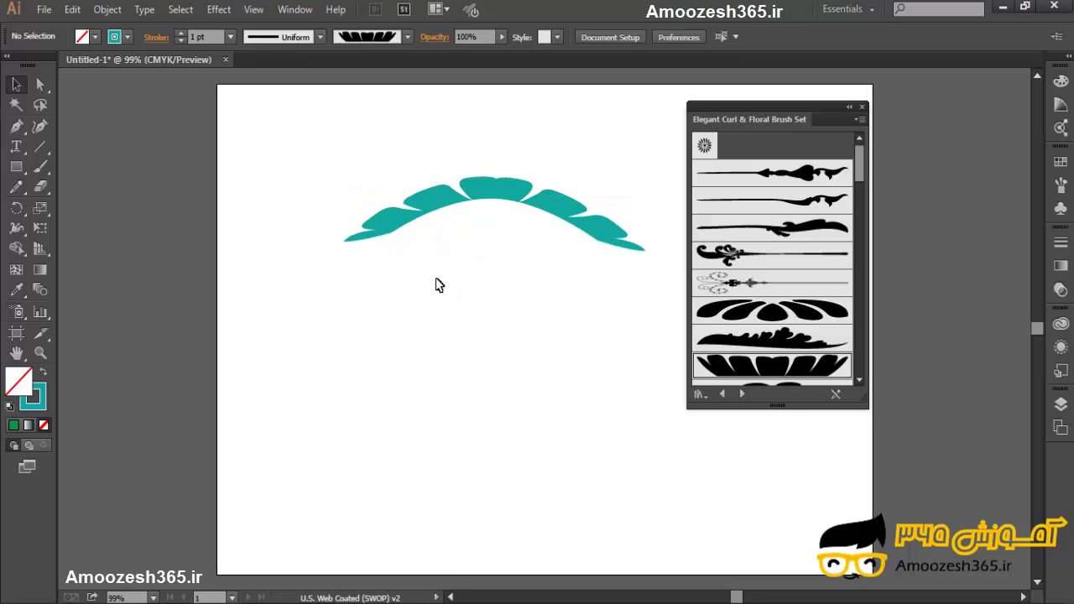
Remove the brush stroke from the arched path, leaving it with the Basic brush.
click(407, 37)
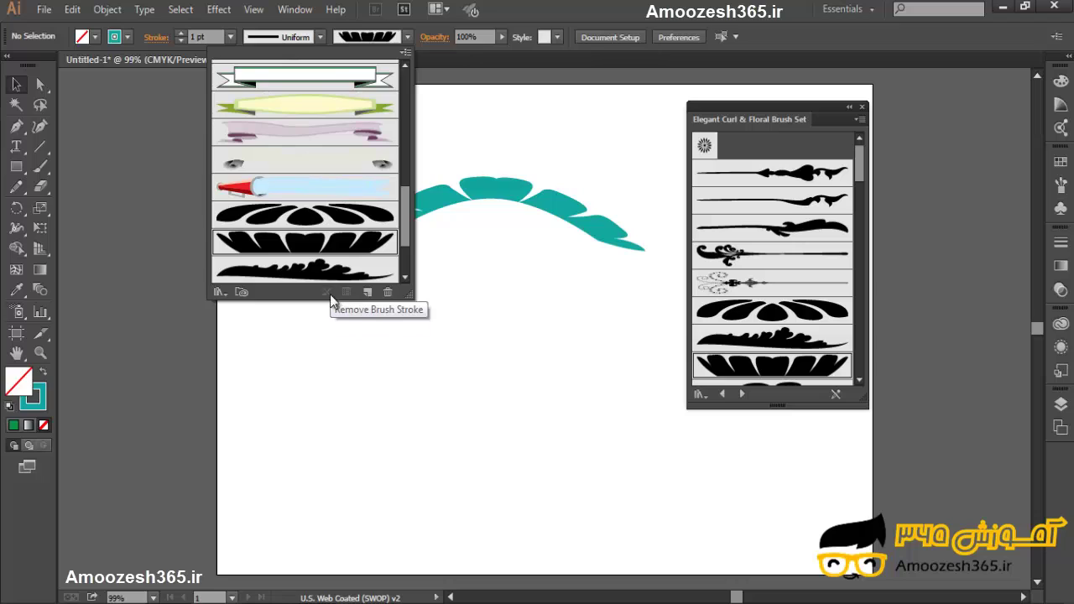
click(472, 202)
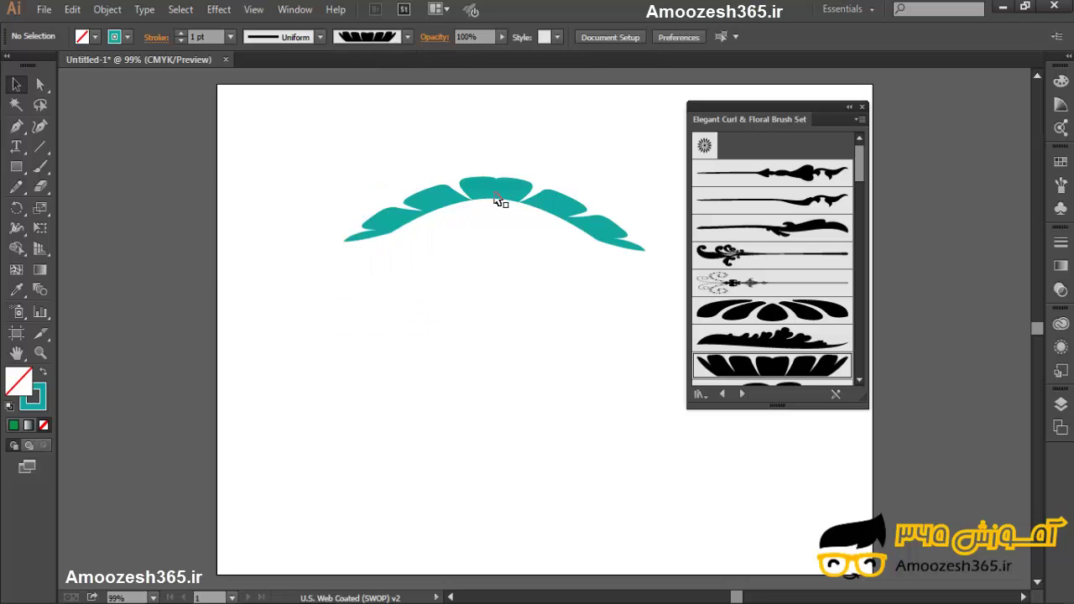
click(500, 203)
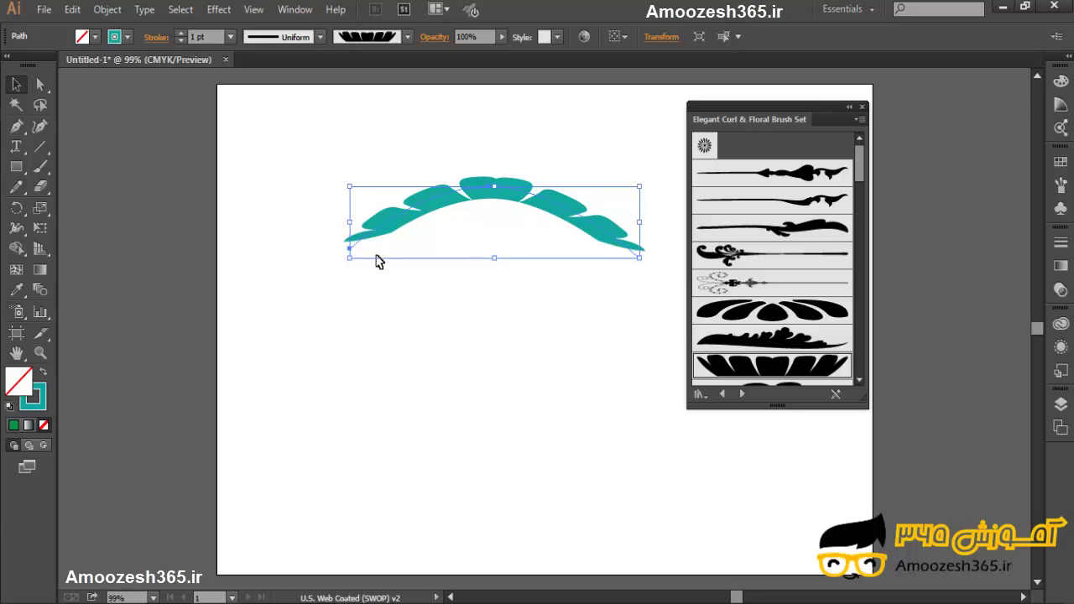
click(406, 37)
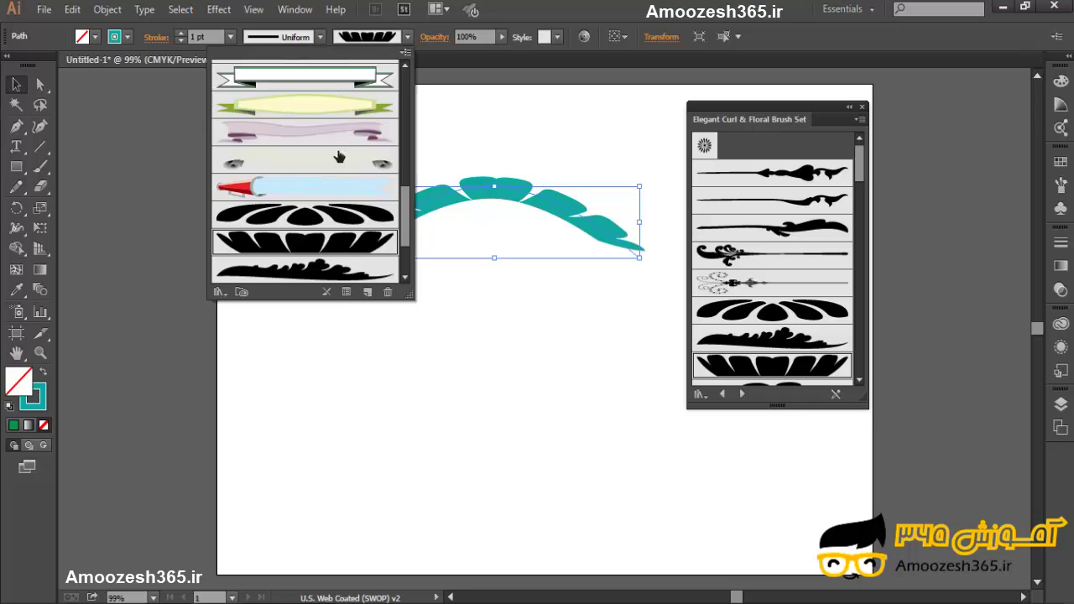
click(328, 293)
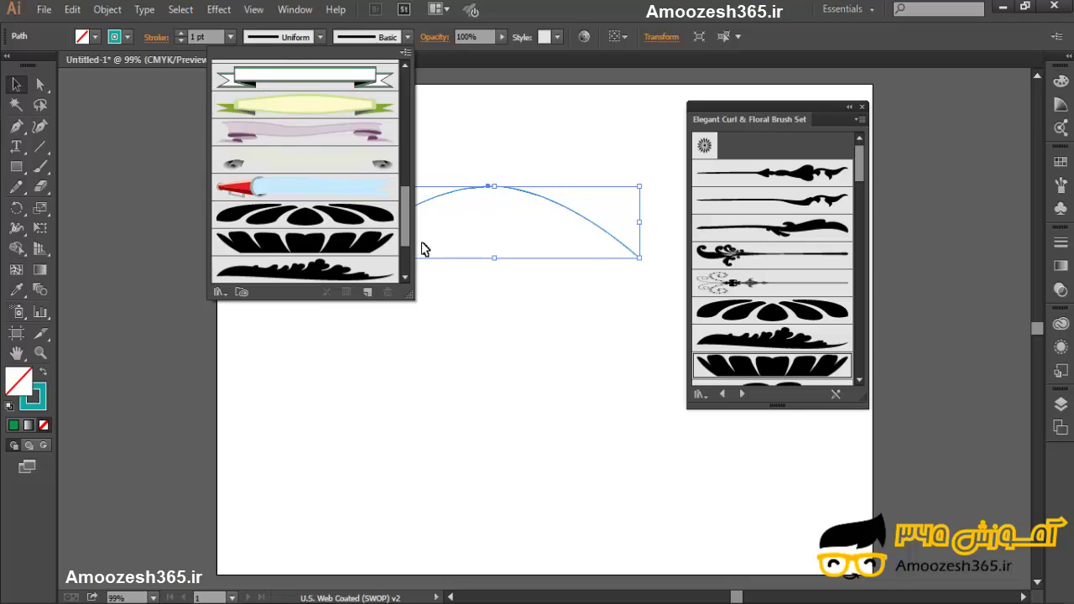
click(470, 162)
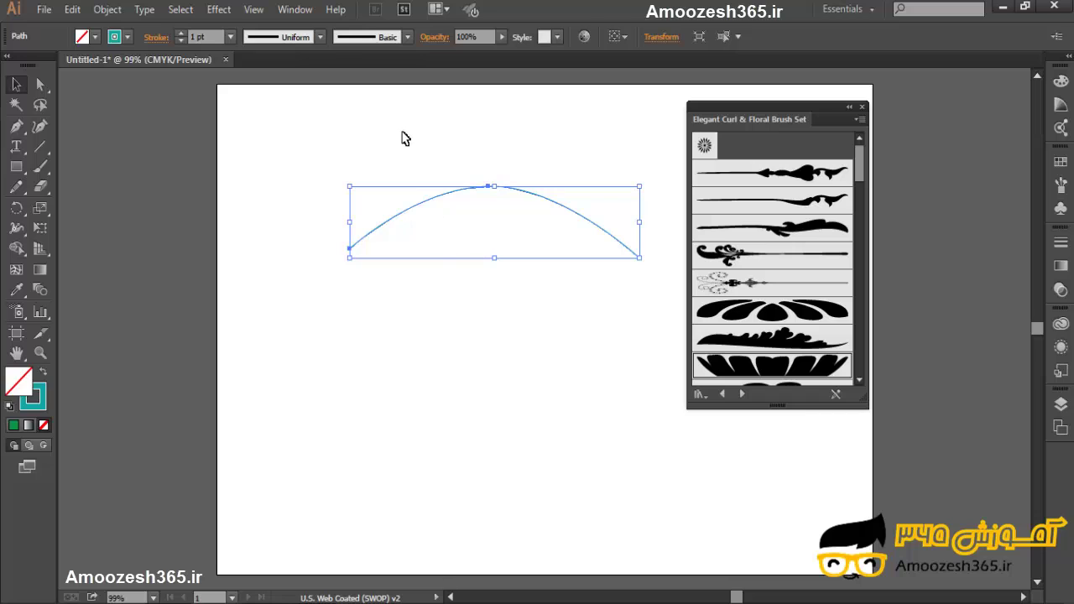
Apply the upward-opening lotus petals brush to the arch and show its stroke options, including the available size modes, clear of the artwork.
click(409, 38)
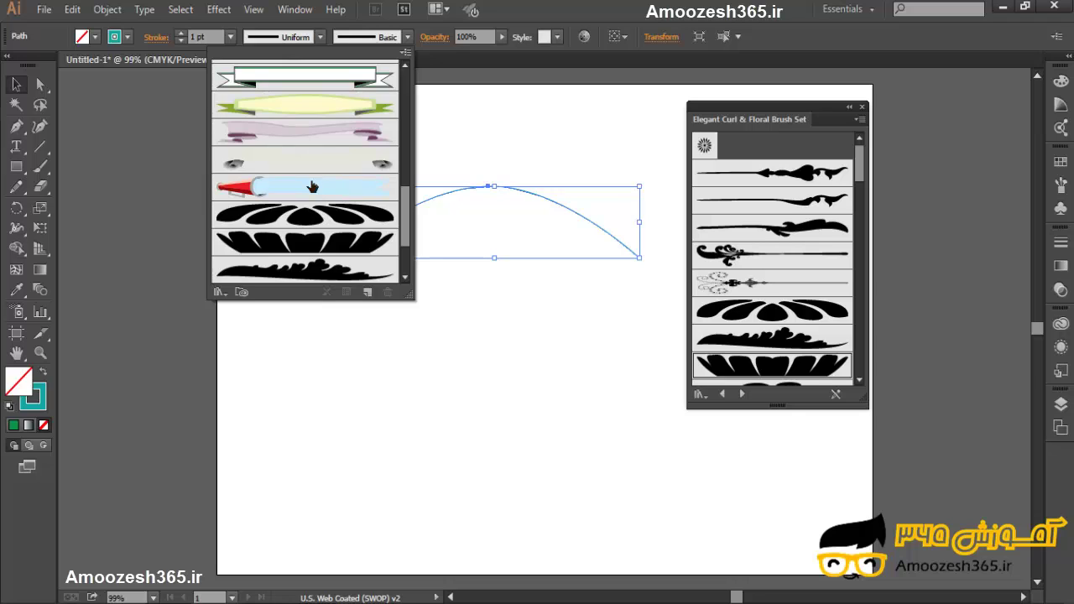
click(335, 250)
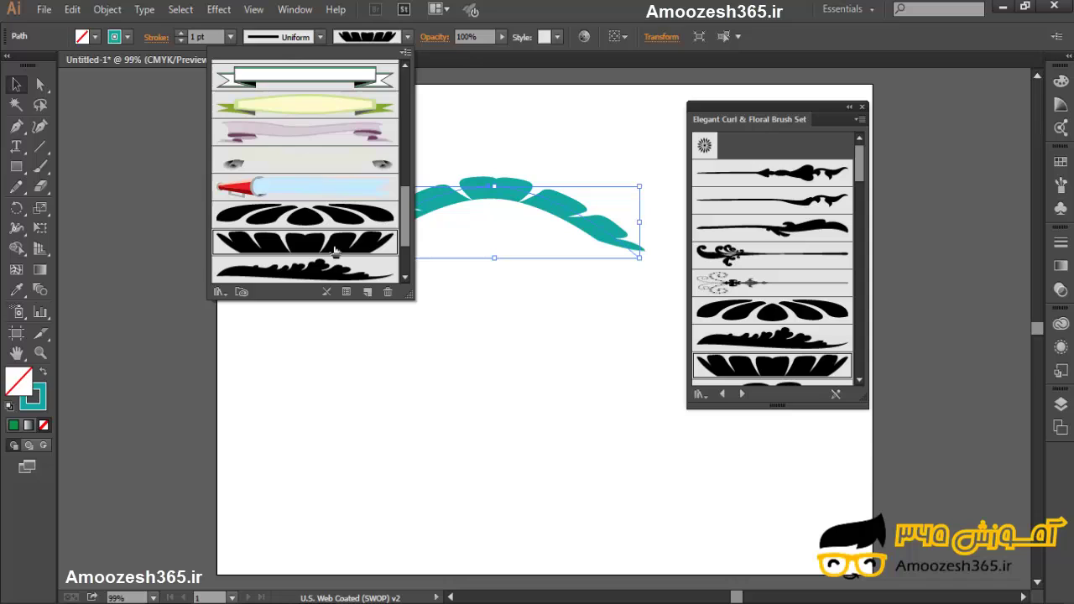
click(345, 291)
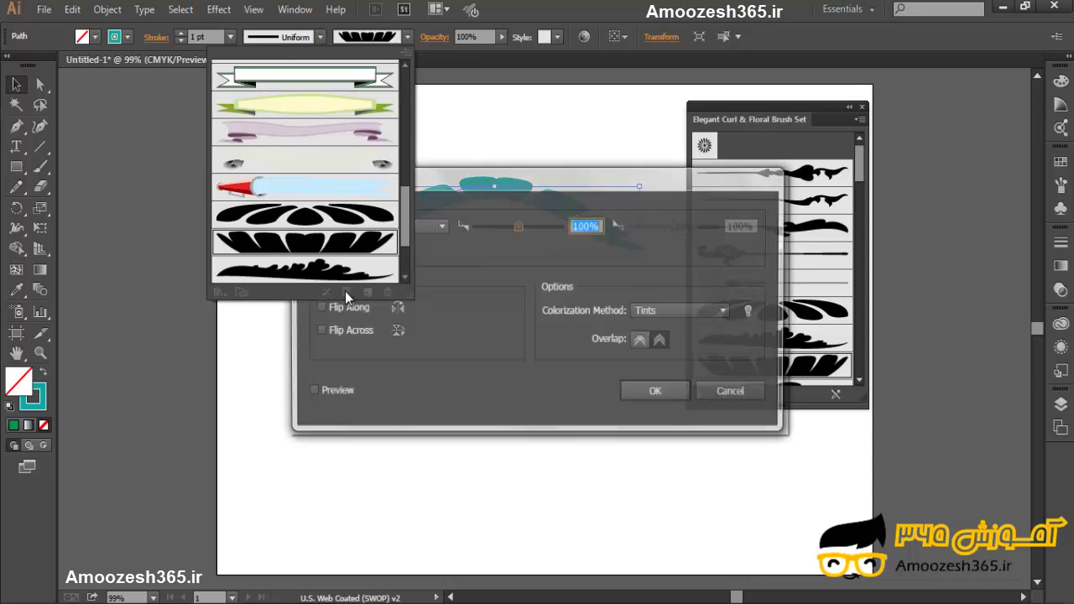
drag(561, 195, 736, 144)
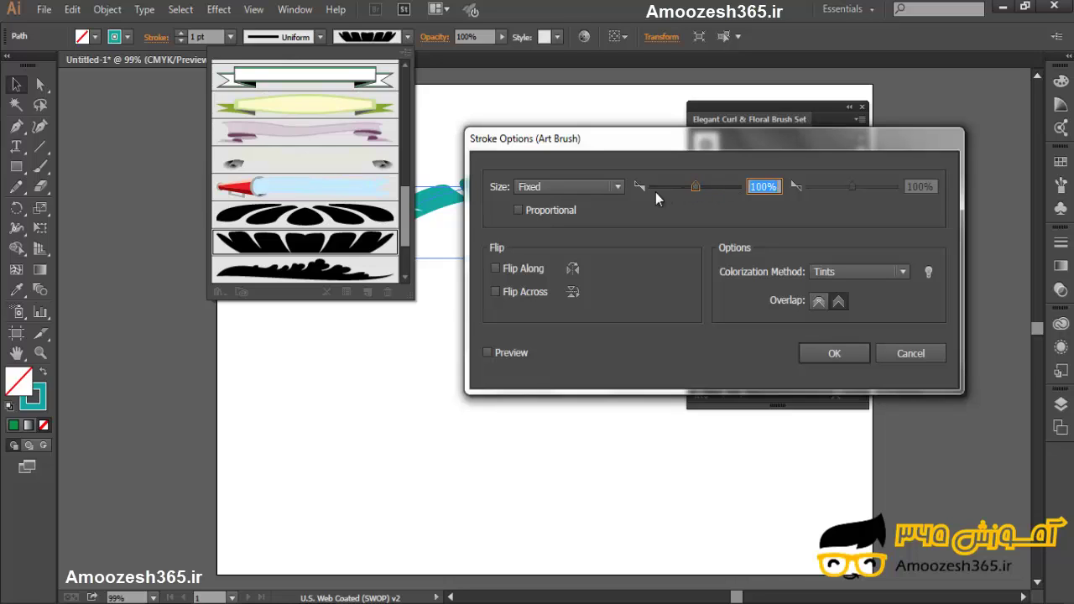
click(619, 186)
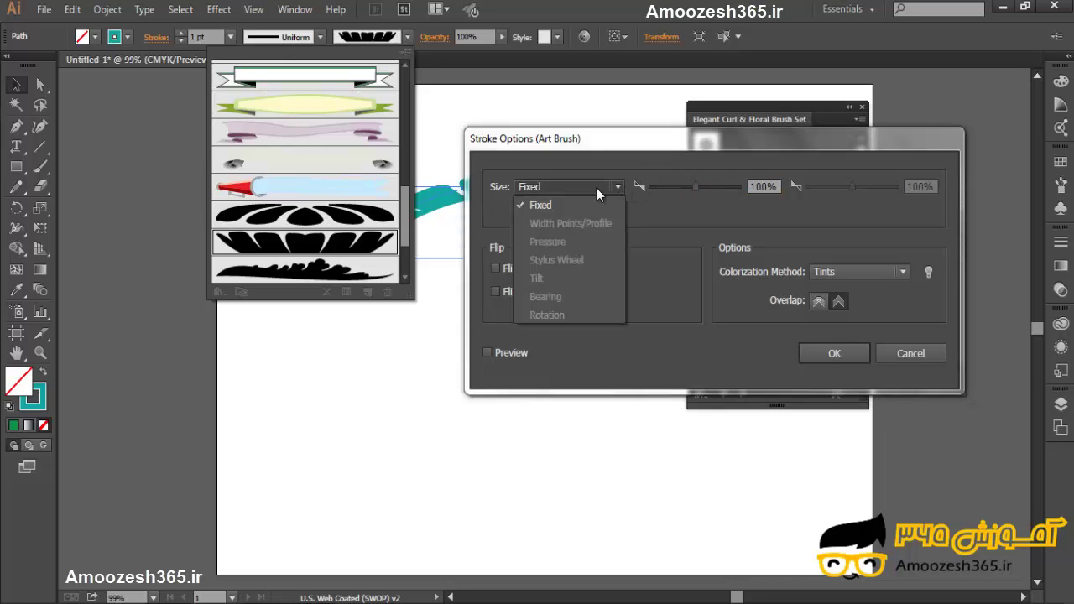
click(611, 155)
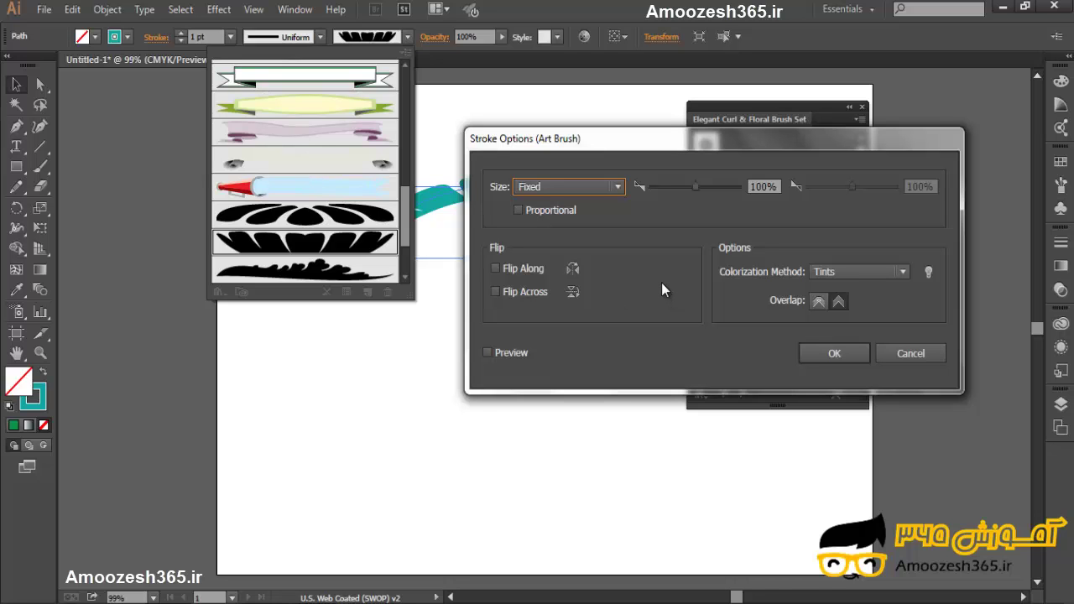
mouse_move(658, 153)
mouse_down()
mouse_move(736, 155)
mouse_move(807, 113)
mouse_move(709, 290)
mouse_move(625, 303)
mouse_up()
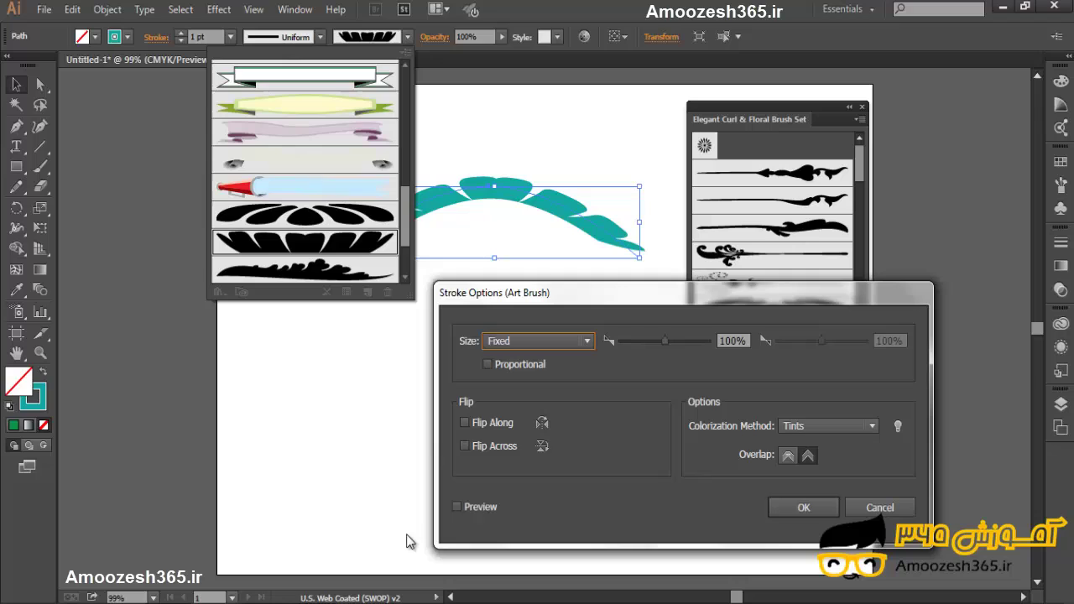
Preview the petal stroke with proportional scaling and try its fixed size at 278% and 95%.
click(457, 507)
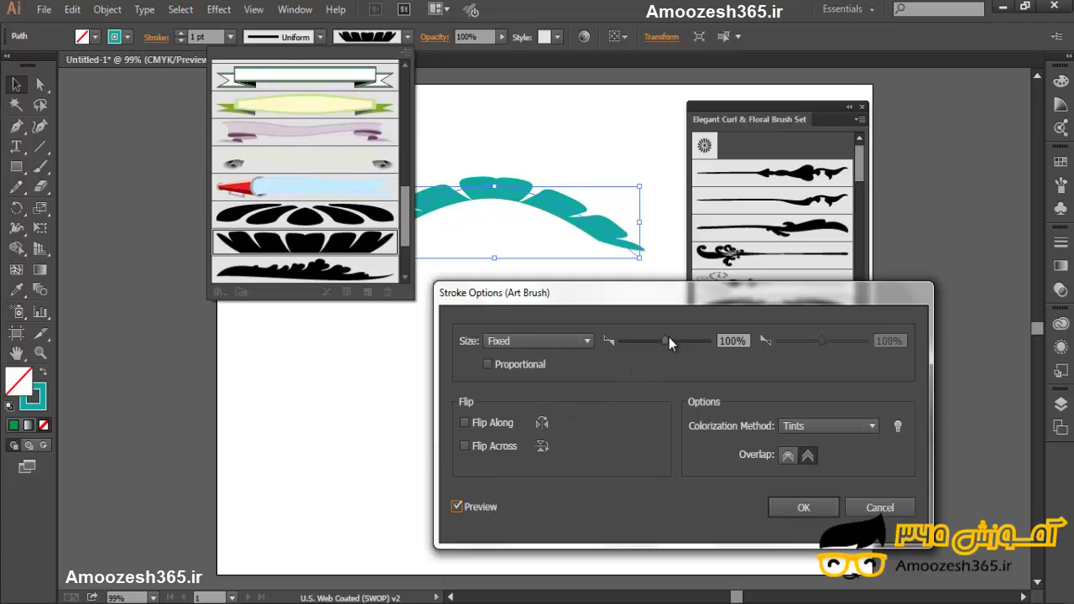
click(488, 364)
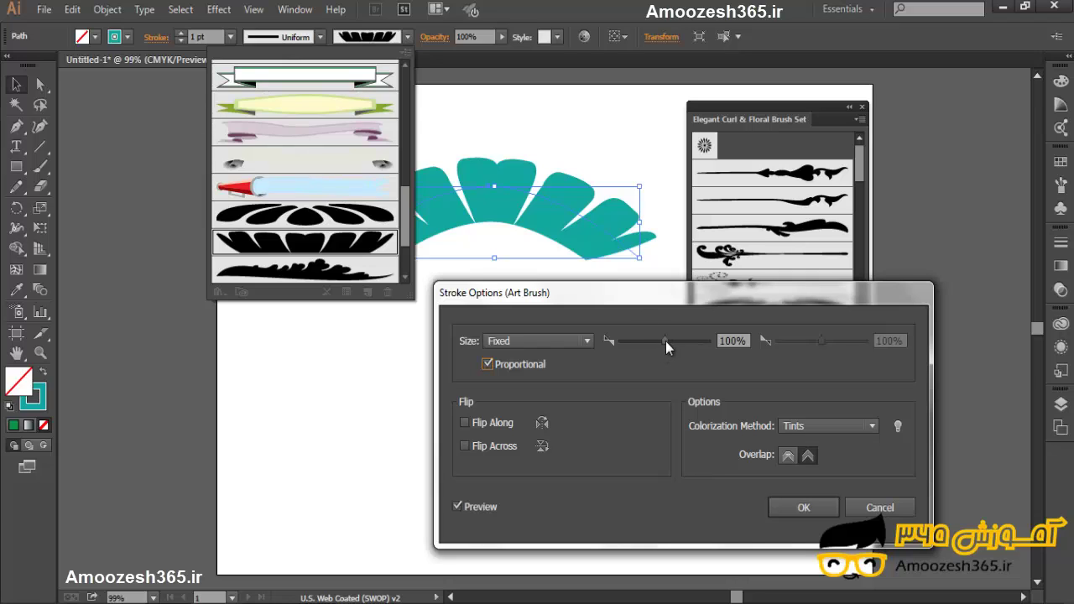
drag(665, 341, 685, 341)
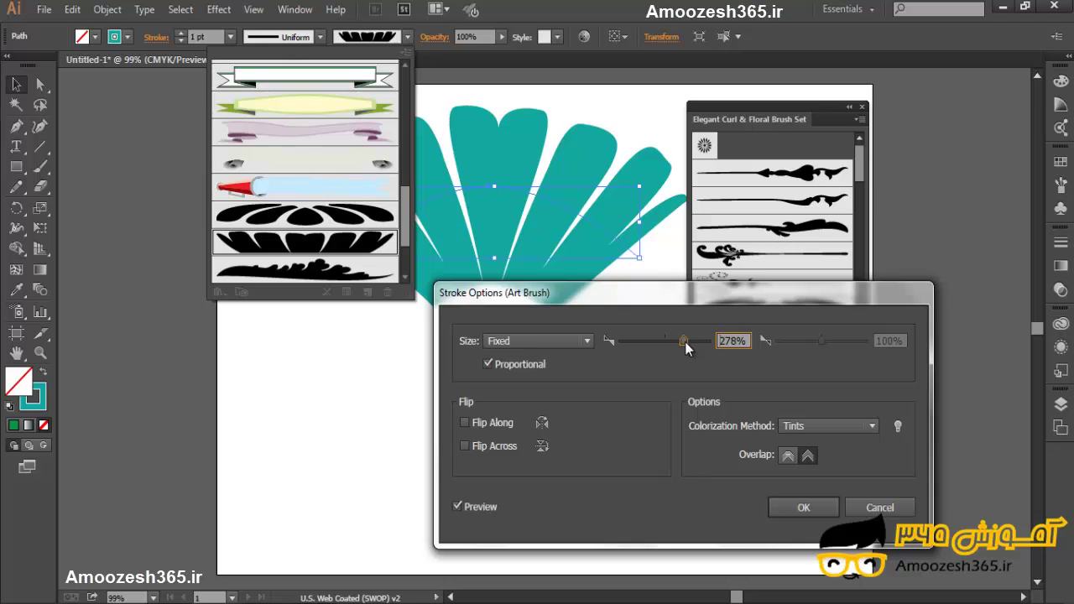
mouse_move(684, 342)
mouse_down()
mouse_move(647, 345)
mouse_move(666, 345)
mouse_move(657, 354)
mouse_move(663, 344)
mouse_up()
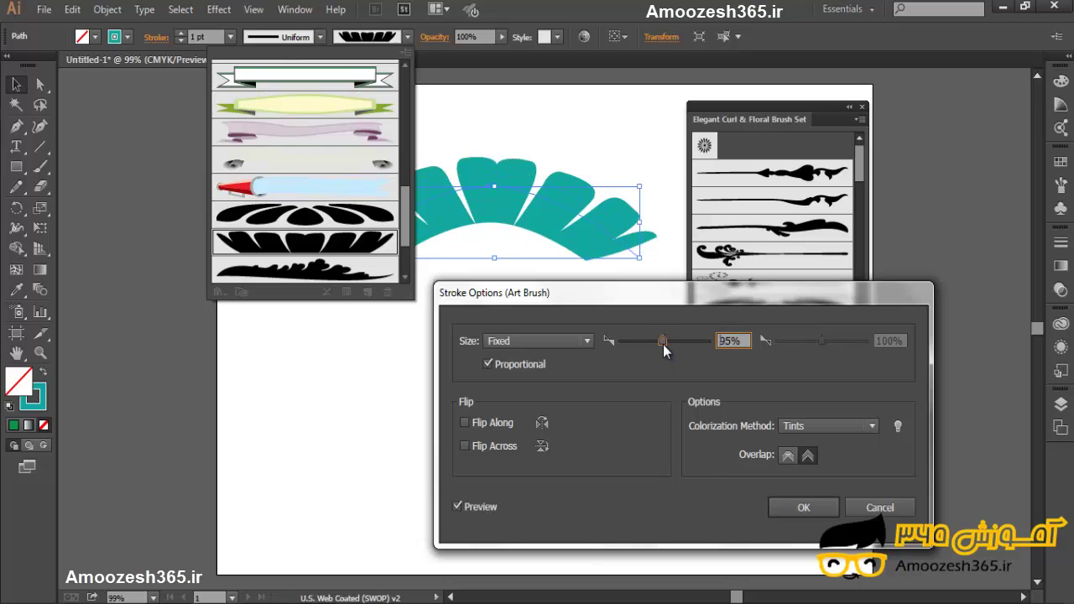
Try flipping the petals along and across the path and the Tints and Shades colorization, and discard the stroke option changes.
click(464, 424)
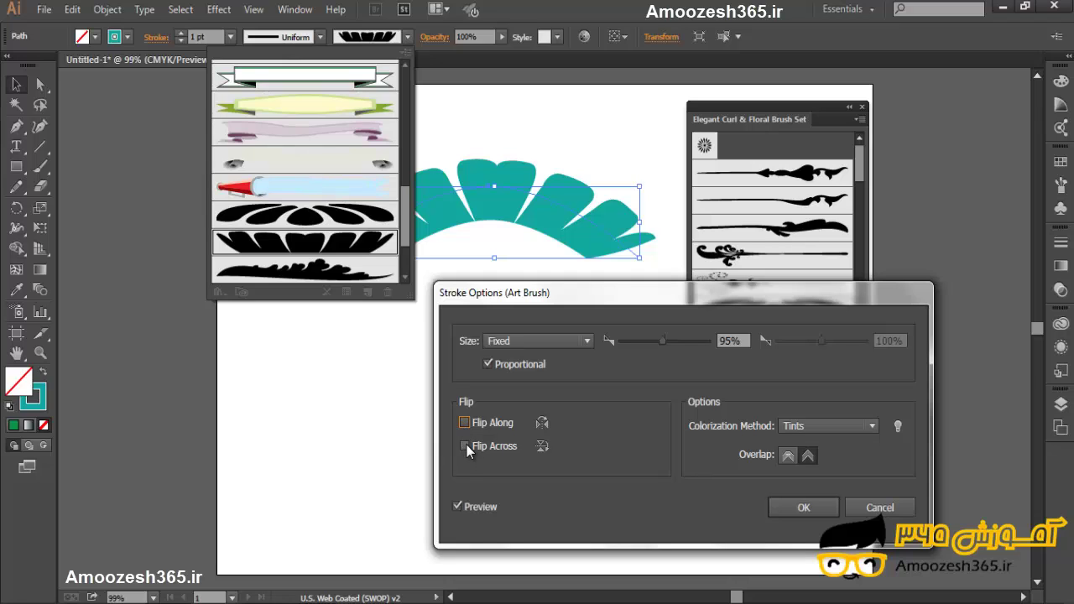
click(465, 447)
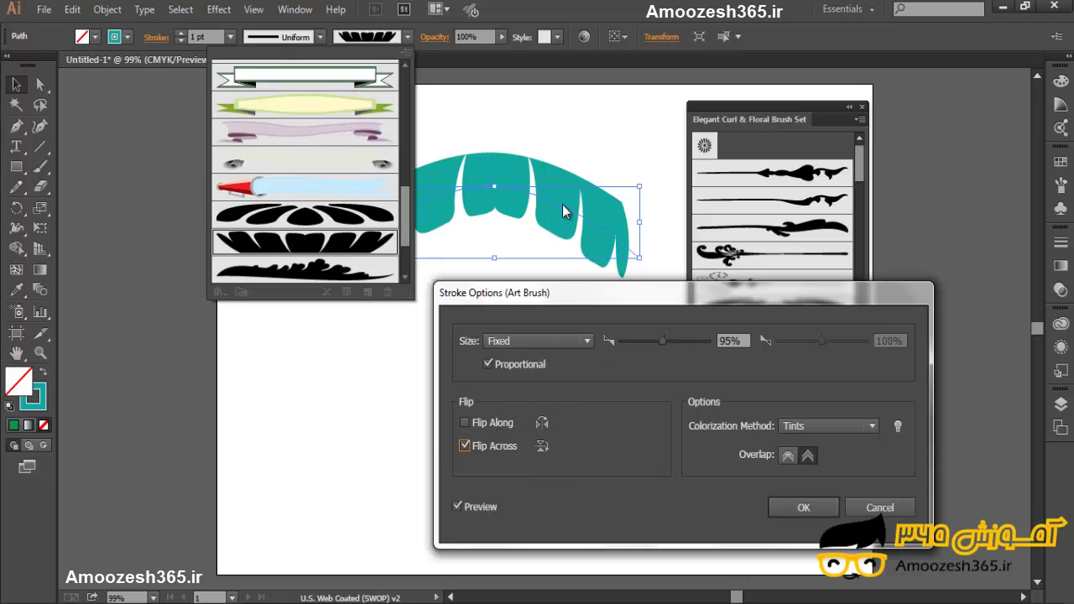
click(464, 445)
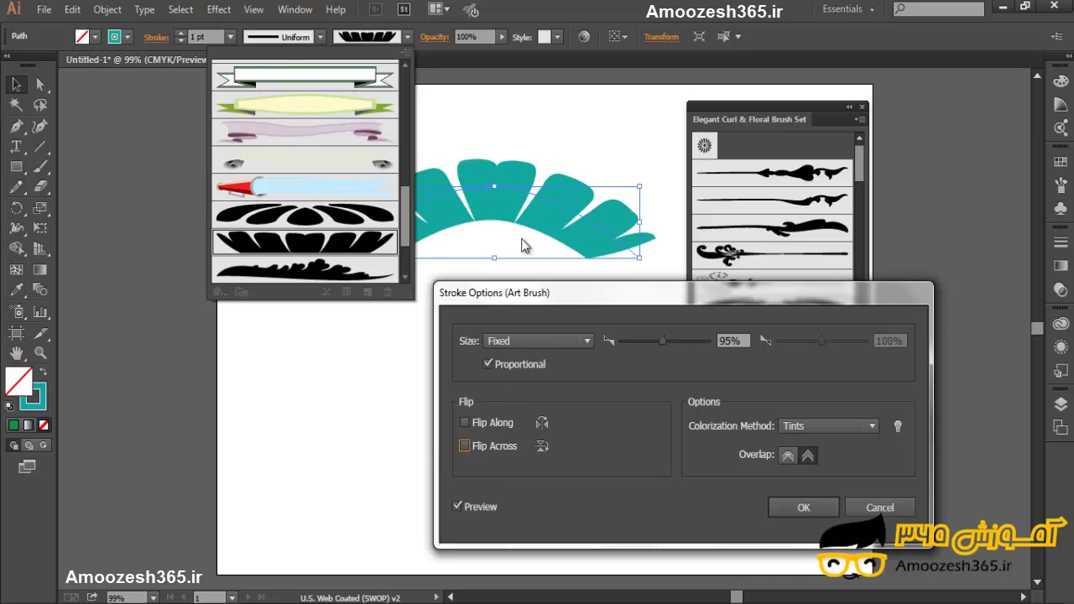
click(464, 446)
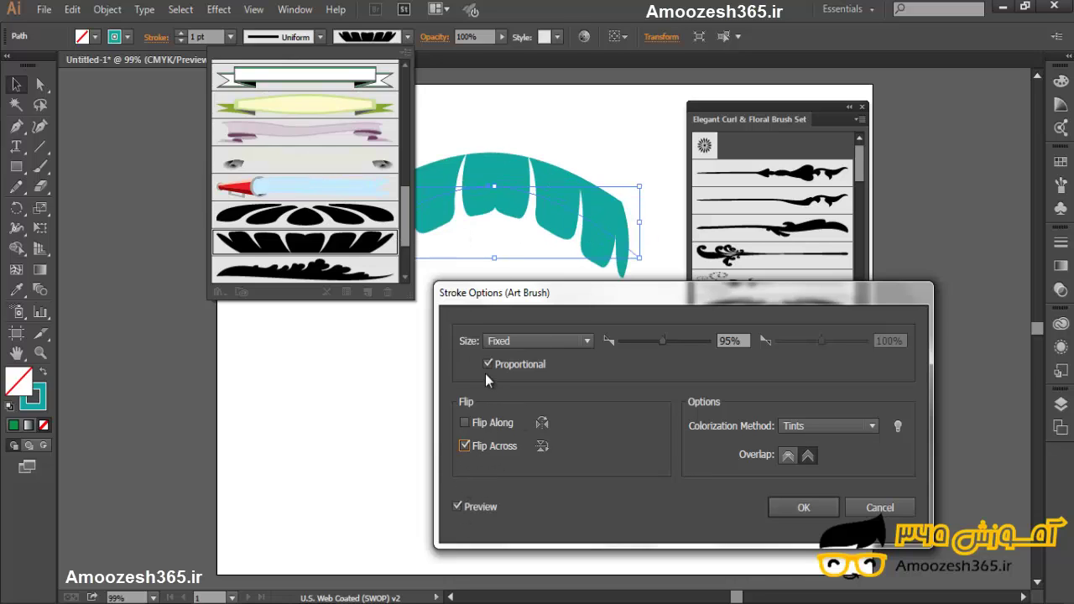
click(464, 446)
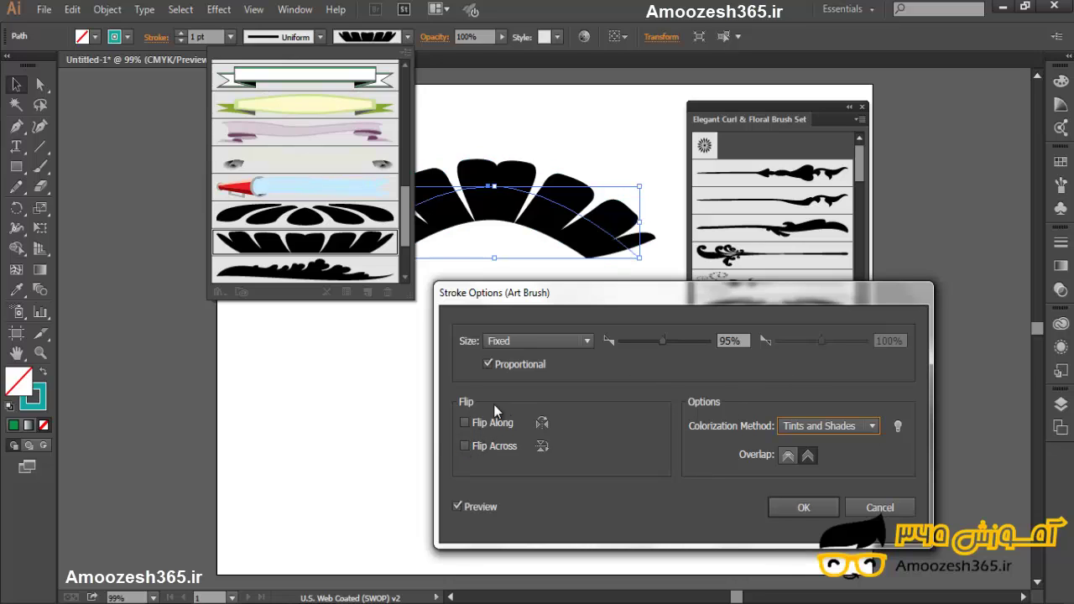
click(883, 509)
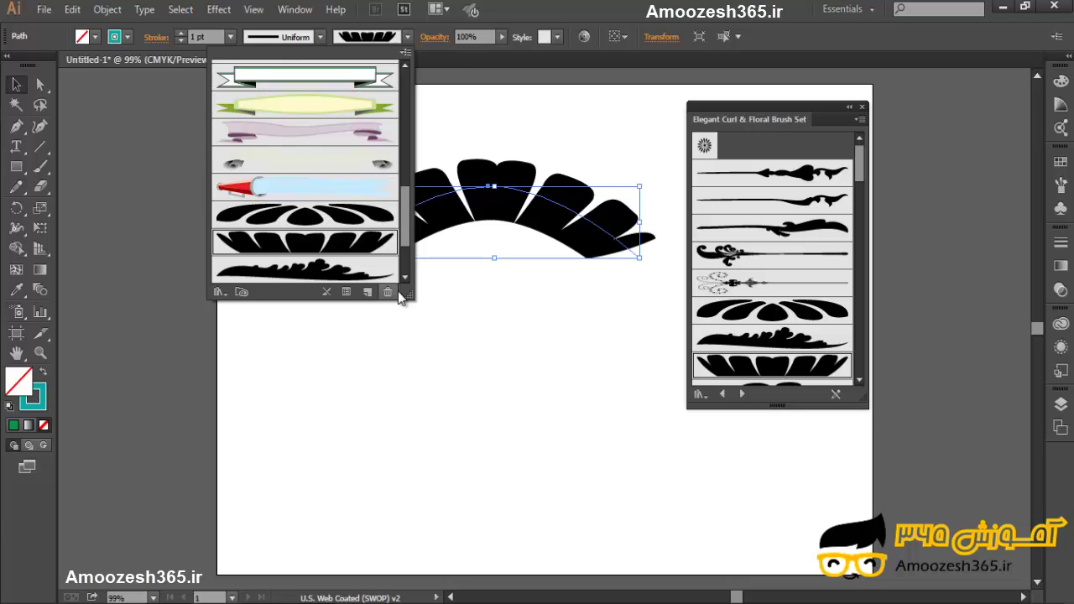
Apply the ornamental scroll pattern brush with the arrow end to the arch and display a taller list of the document's brushes.
mouse_move(400, 298)
mouse_down()
mouse_move(441, 398)
mouse_move(422, 437)
mouse_up()
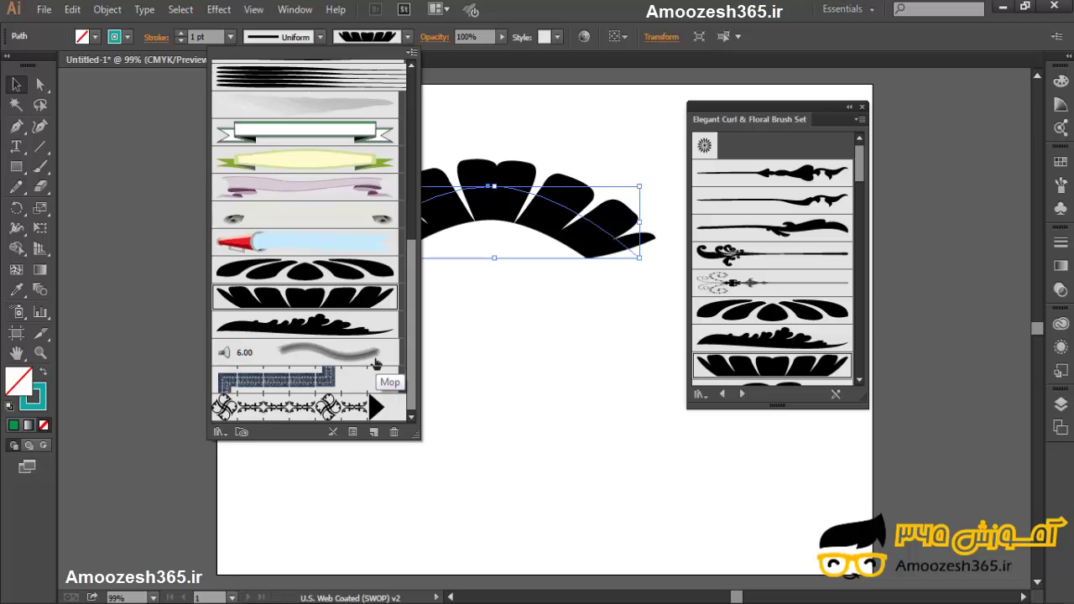
click(370, 409)
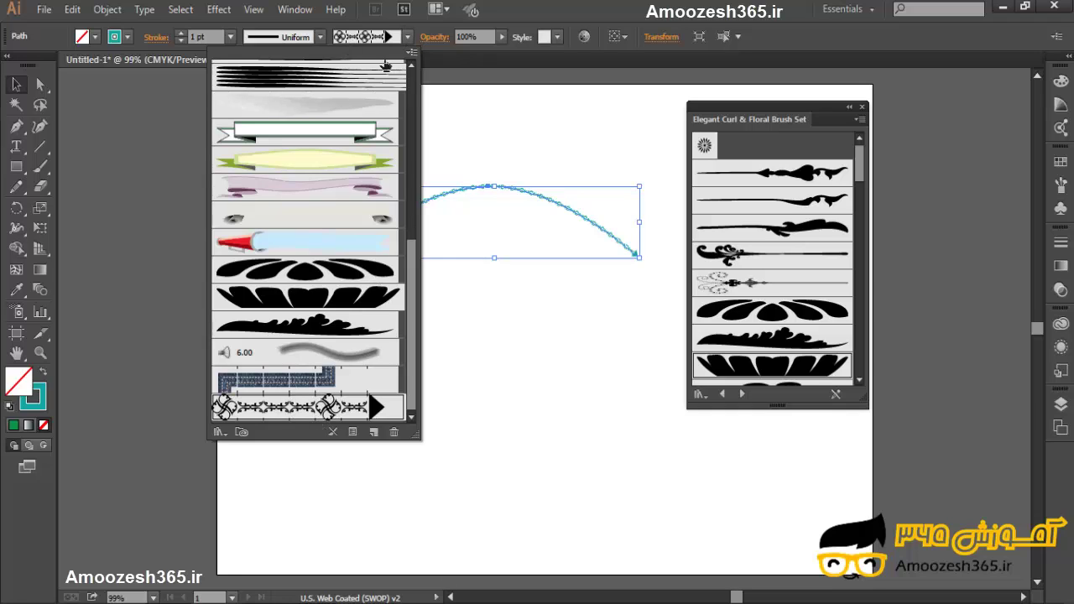
click(1061, 185)
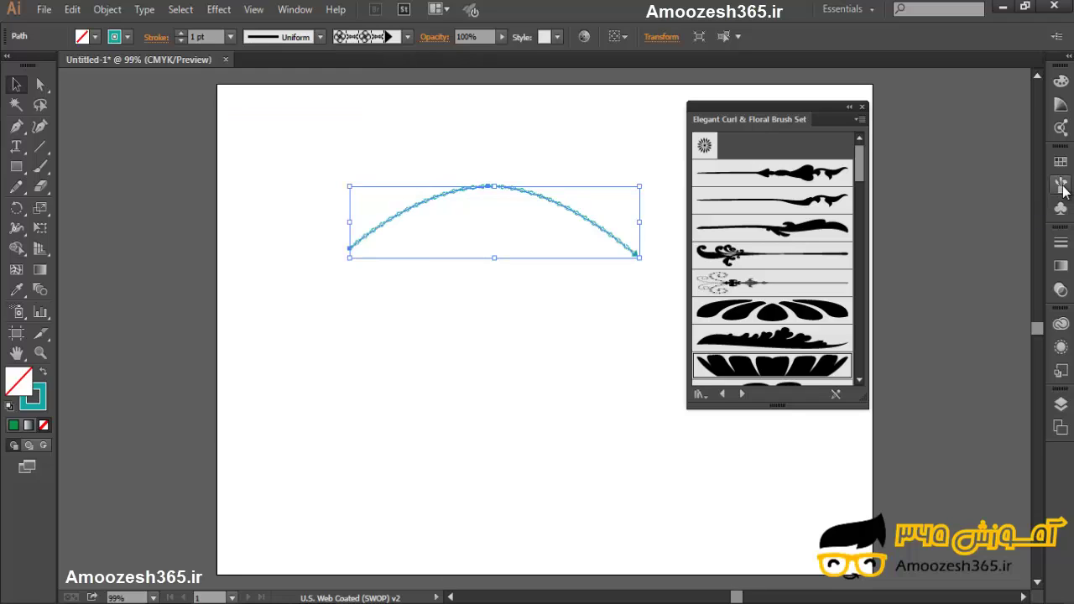
click(1061, 185)
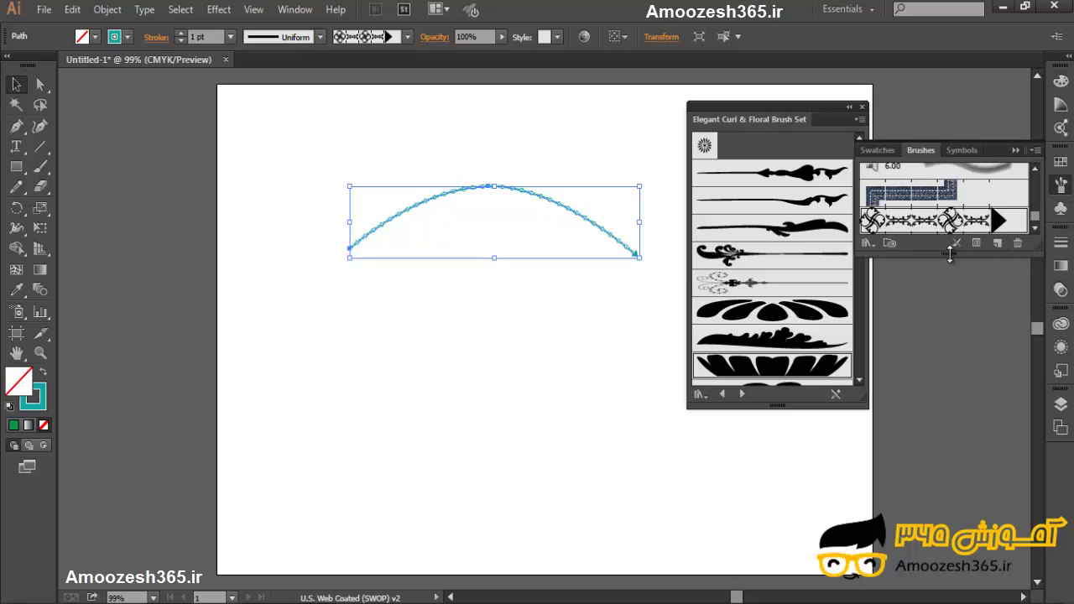
drag(955, 257, 955, 498)
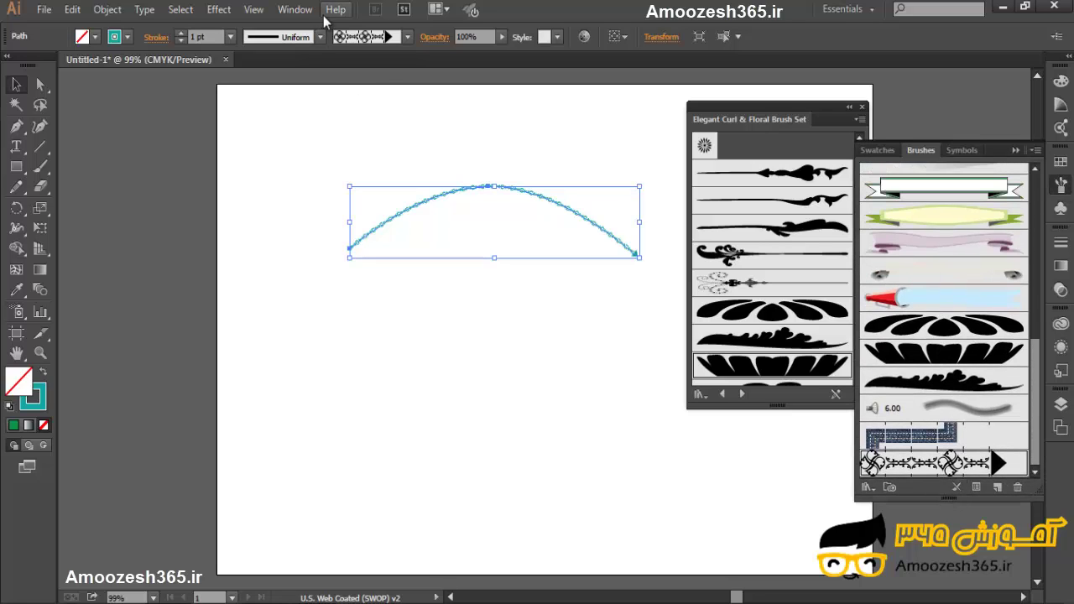